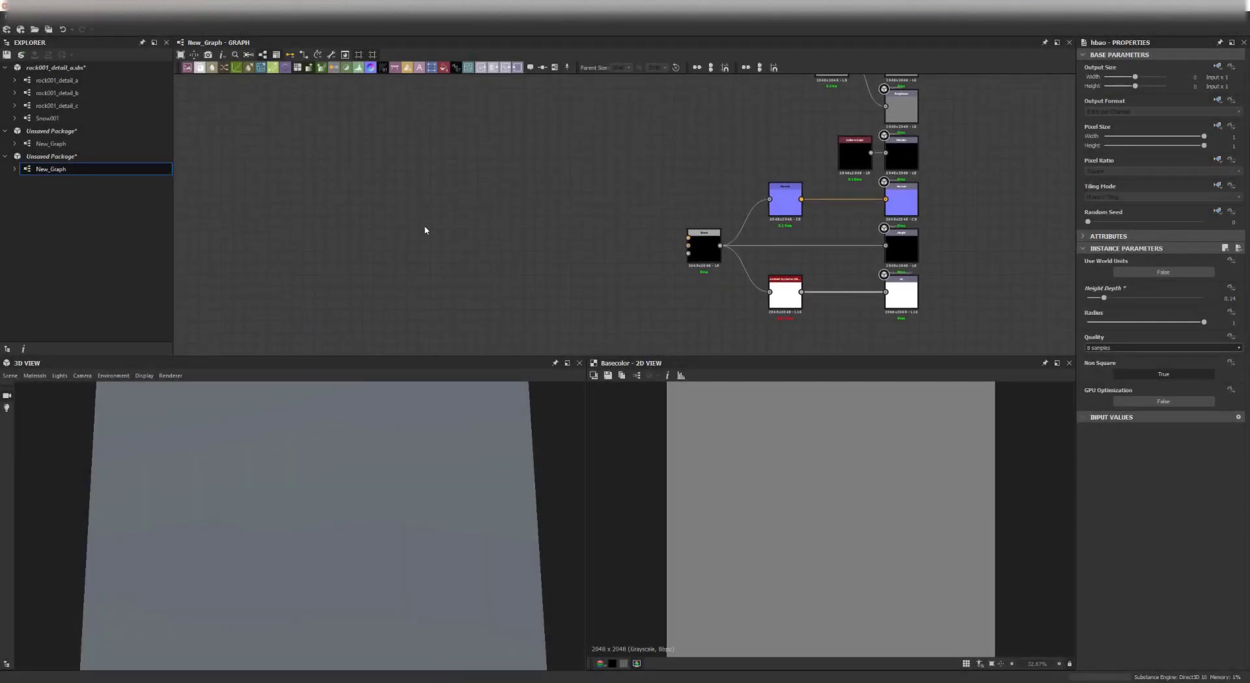
- Add a Shape node with the Pyramid pattern and connect its output to the Blend node
key("space")
type("sha")
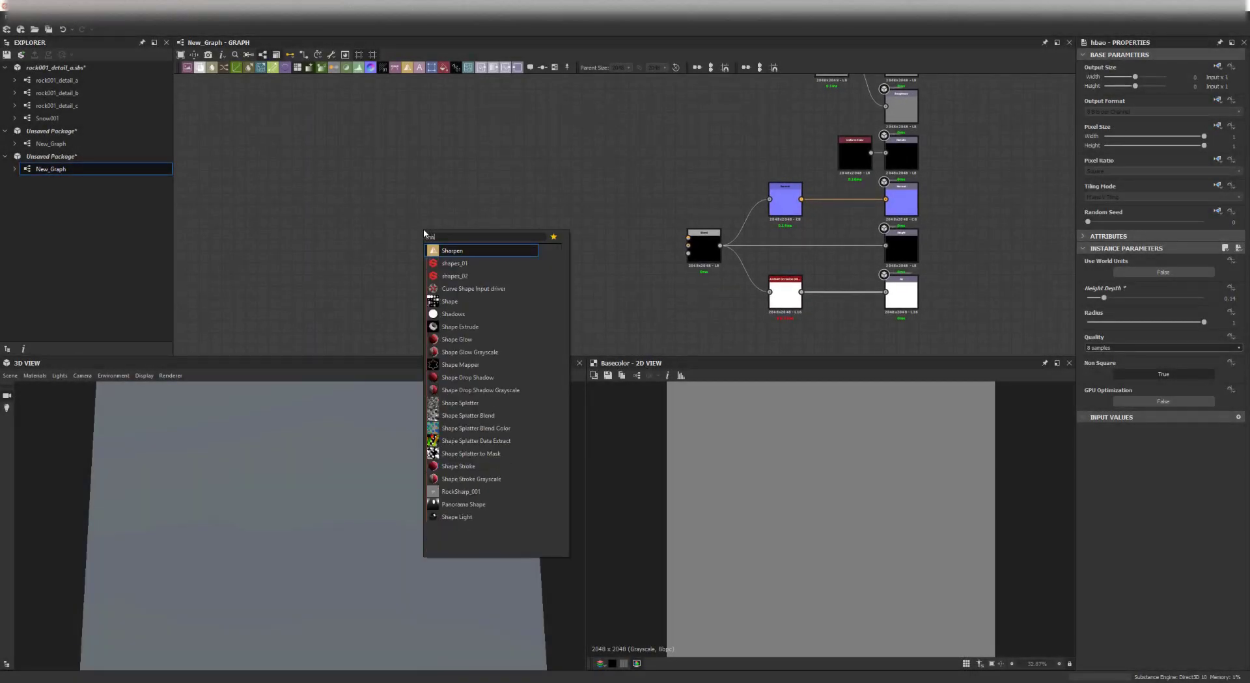
left_click(458, 301)
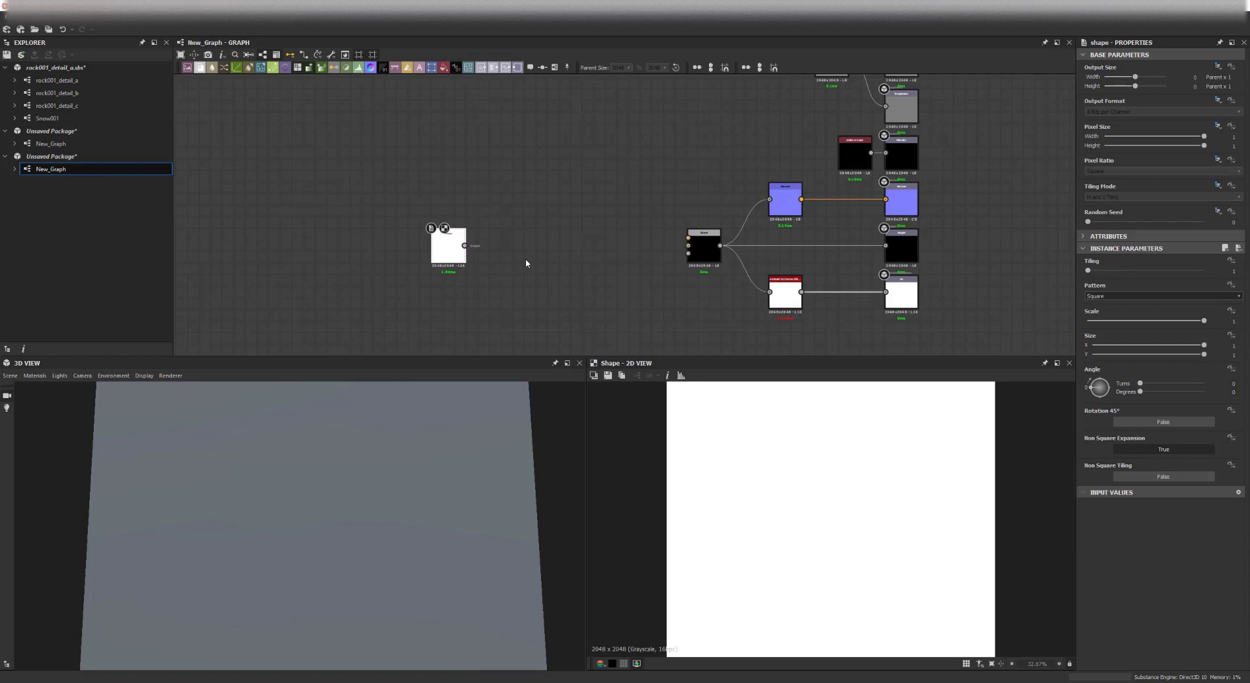
left_click(1115, 295)
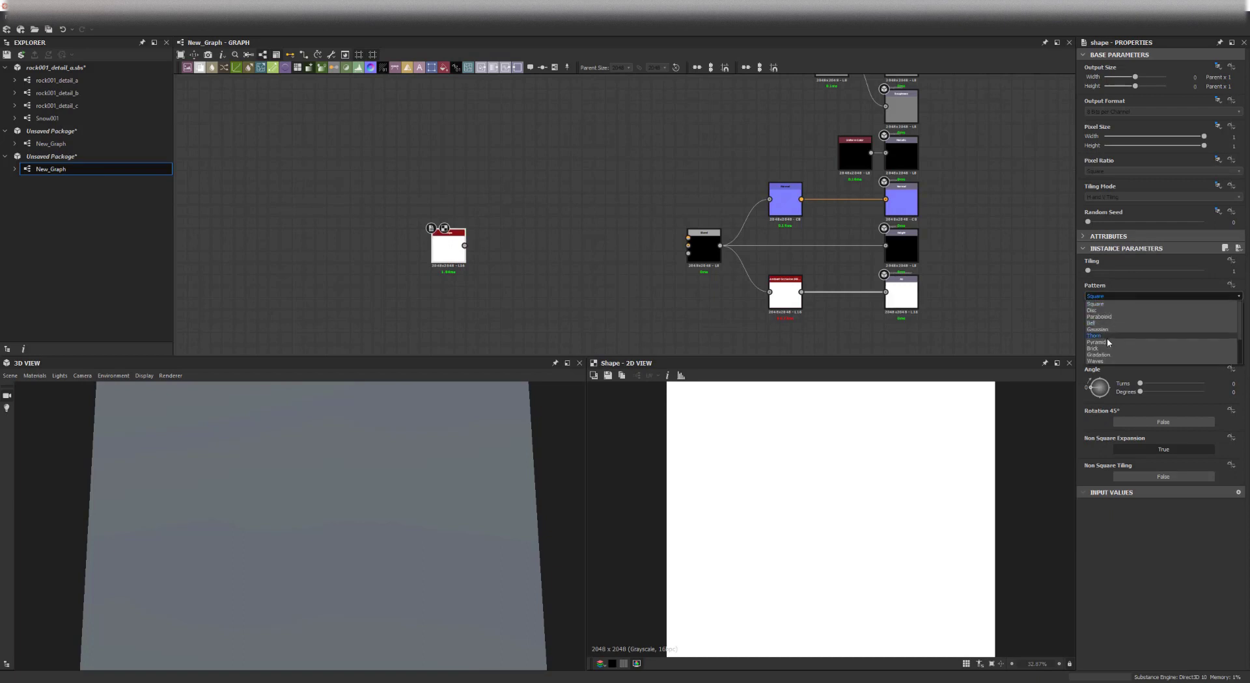
left_click(1106, 342)
left_click_drag(464, 246, 690, 252)
left_click_drag(363, 465, 414, 540)
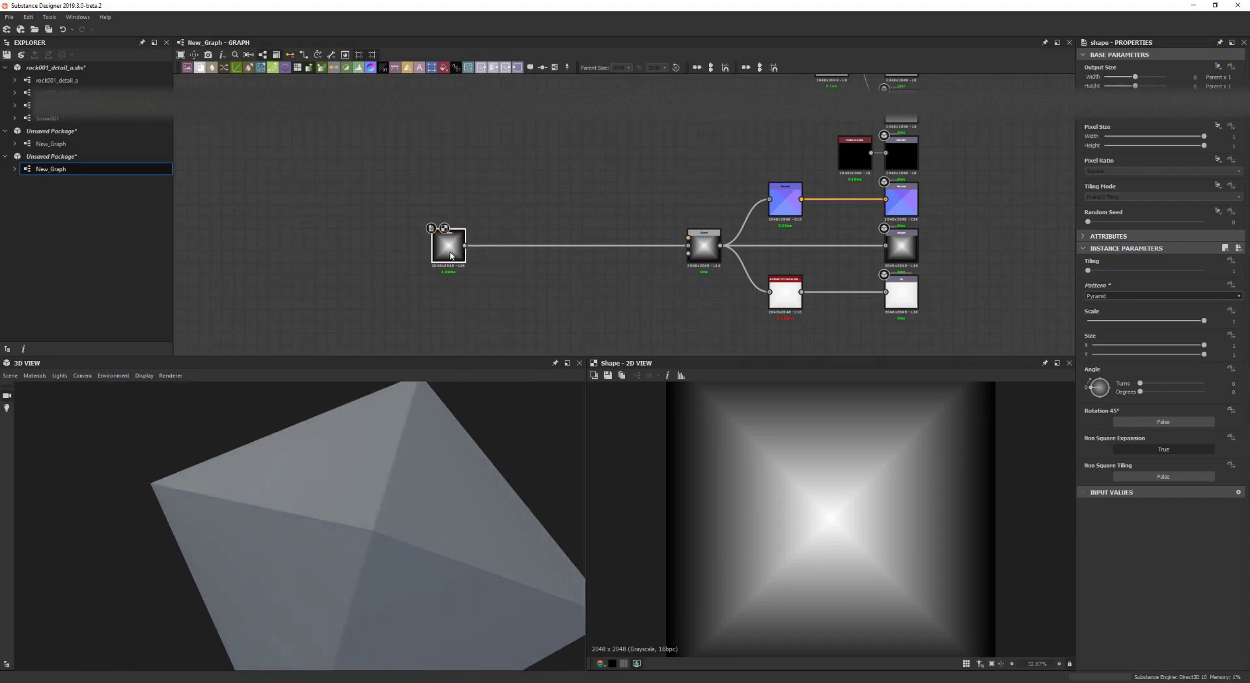
- Move the Shape node farther from the Blend node and add a Tile Sampler between them
left_click_drag(448, 254, 412, 260)
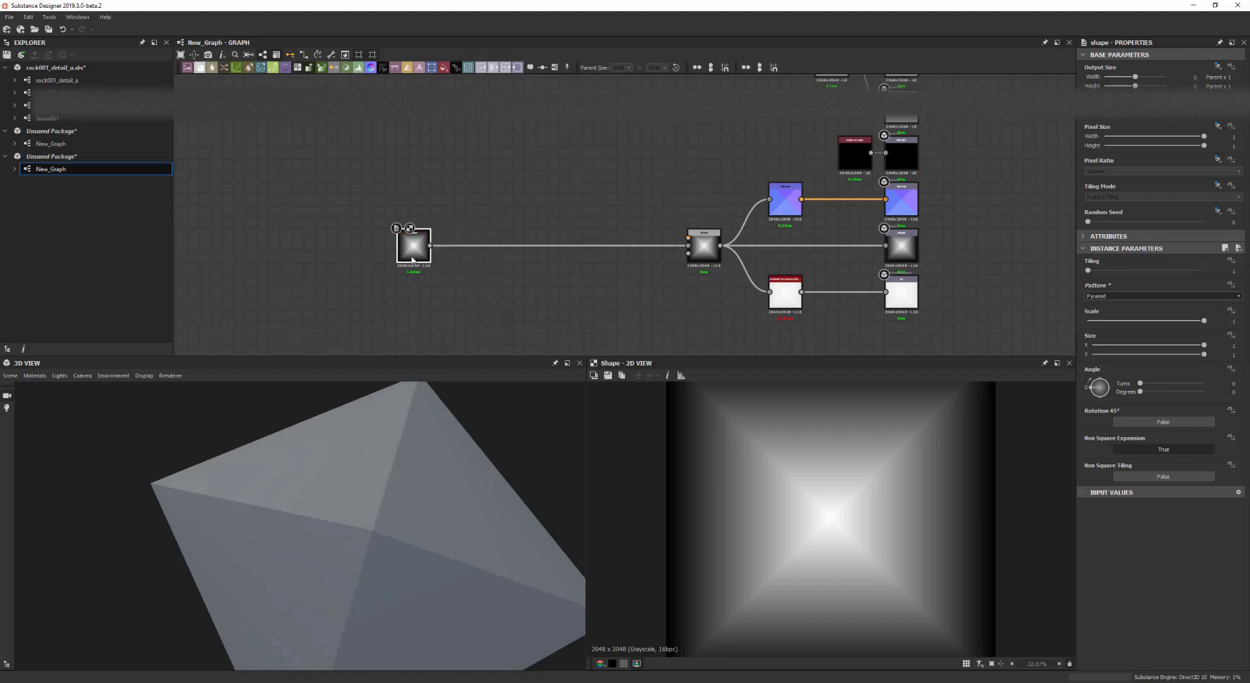
key("space")
type("ti")
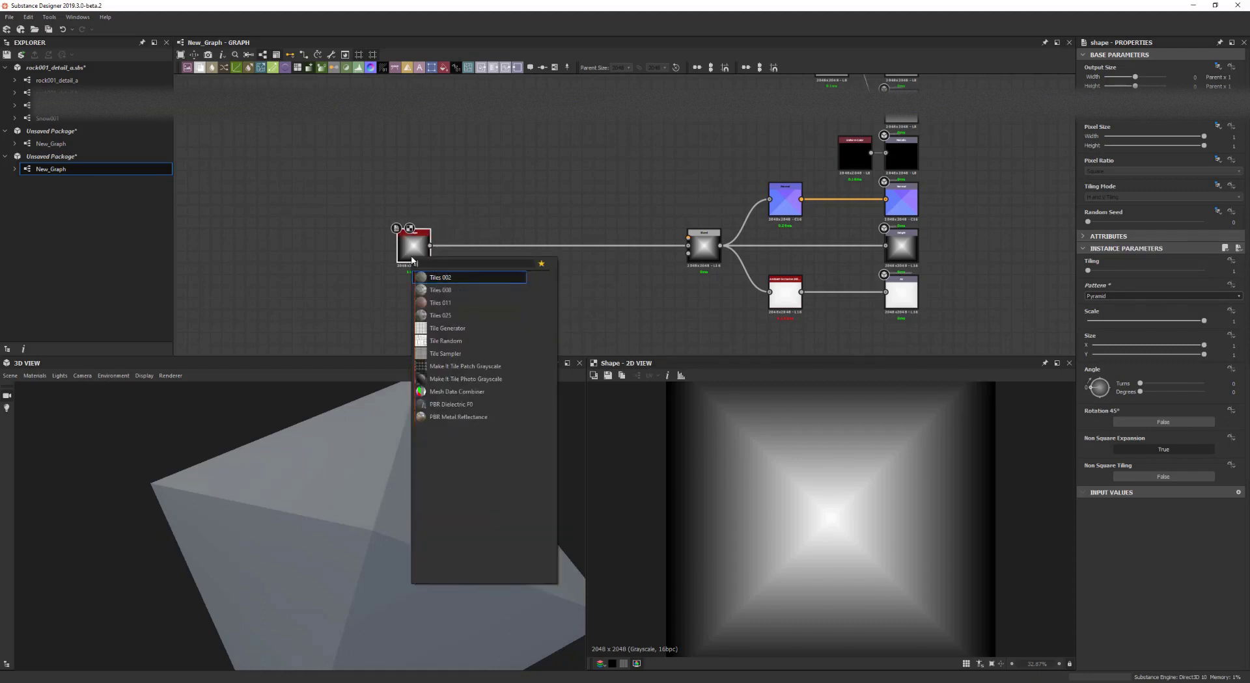
key("Escape")
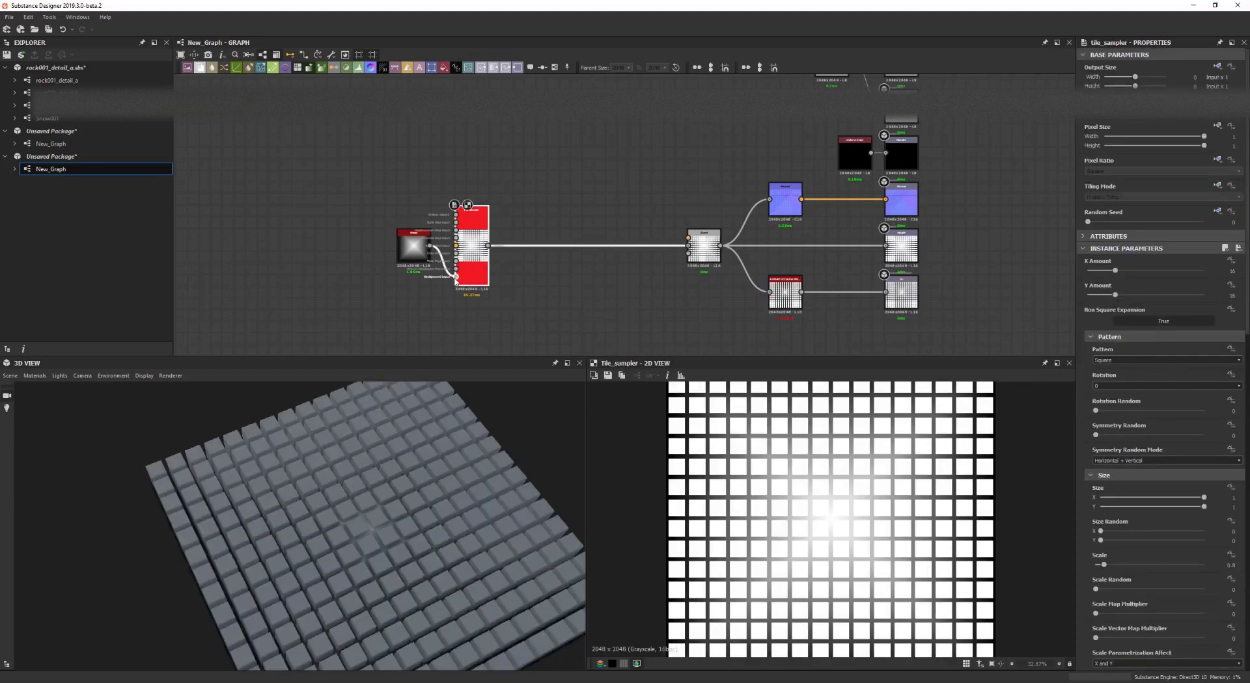
- Feed the pyramid Shape into the Tile Sampler's pattern input and set its Pattern to Pattern Input
left_click_drag(456, 276, 485, 253)
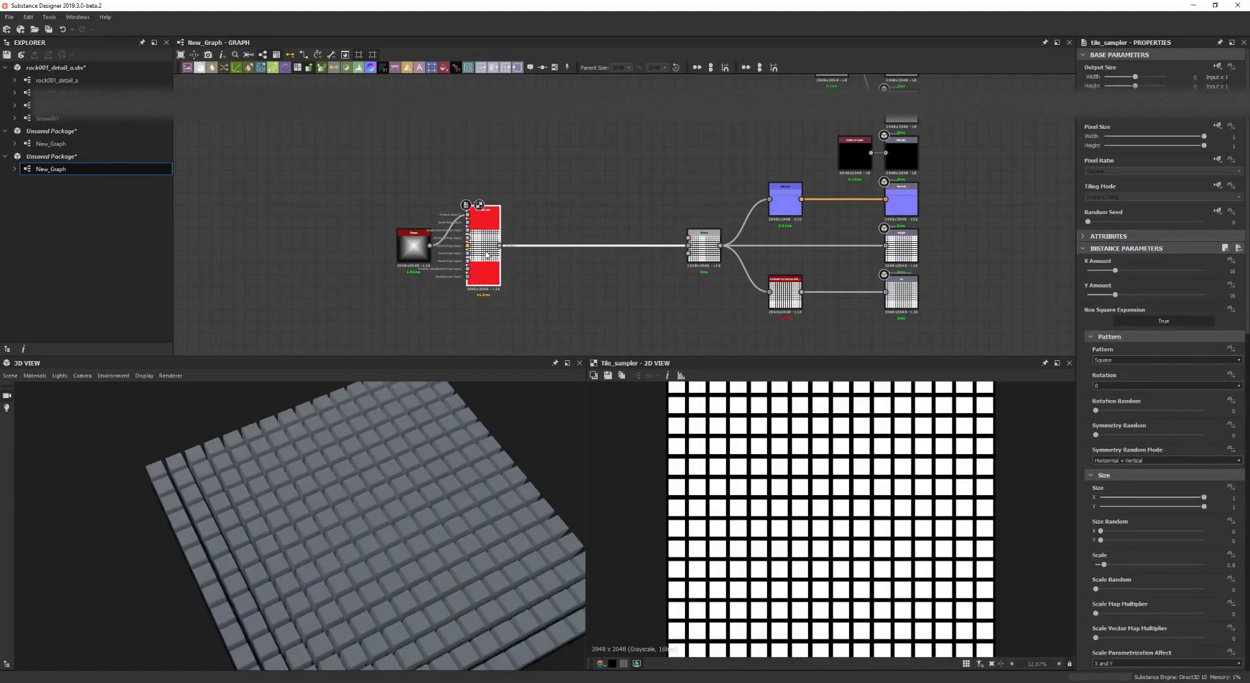
scroll(446, 486, "up", 3)
middle_click_drag(447, 485, 379, 485)
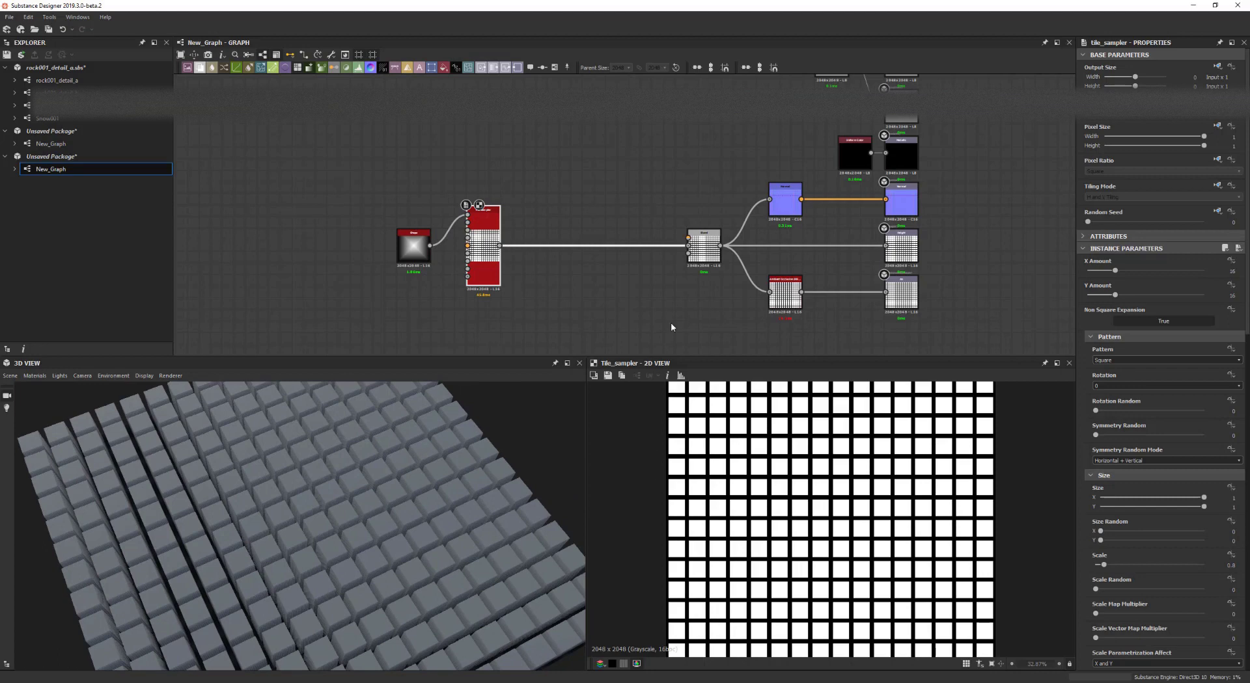
left_click(1124, 363)
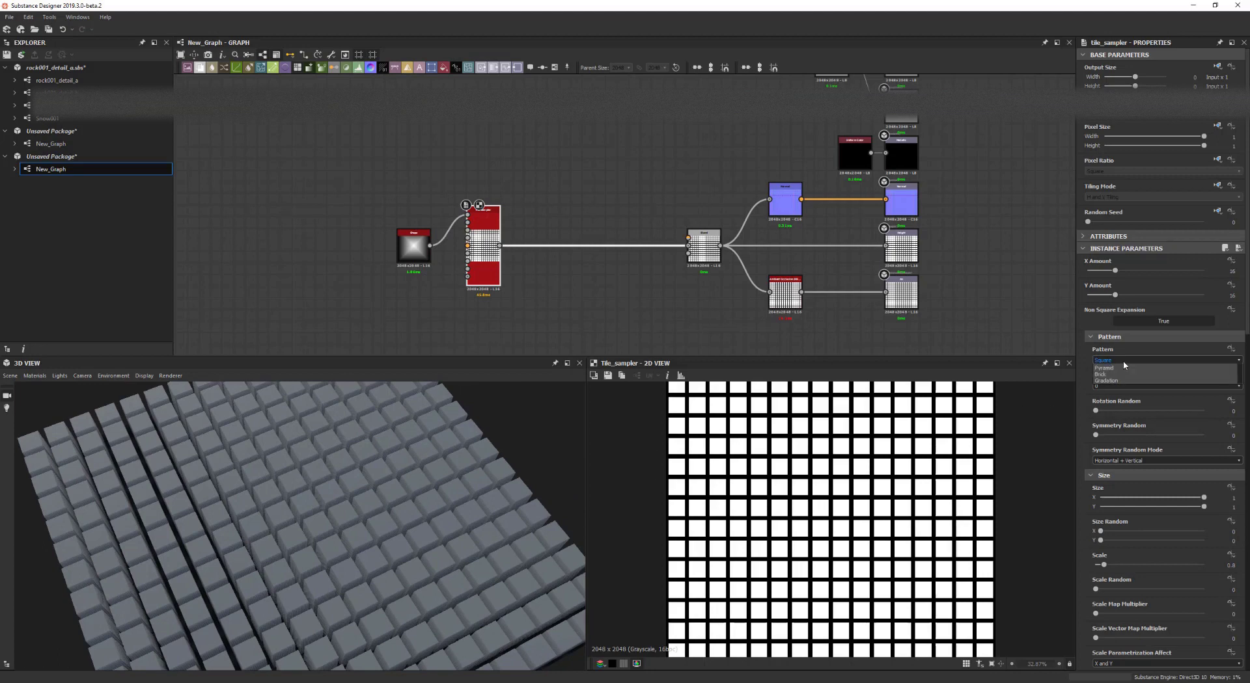
left_click(1122, 366)
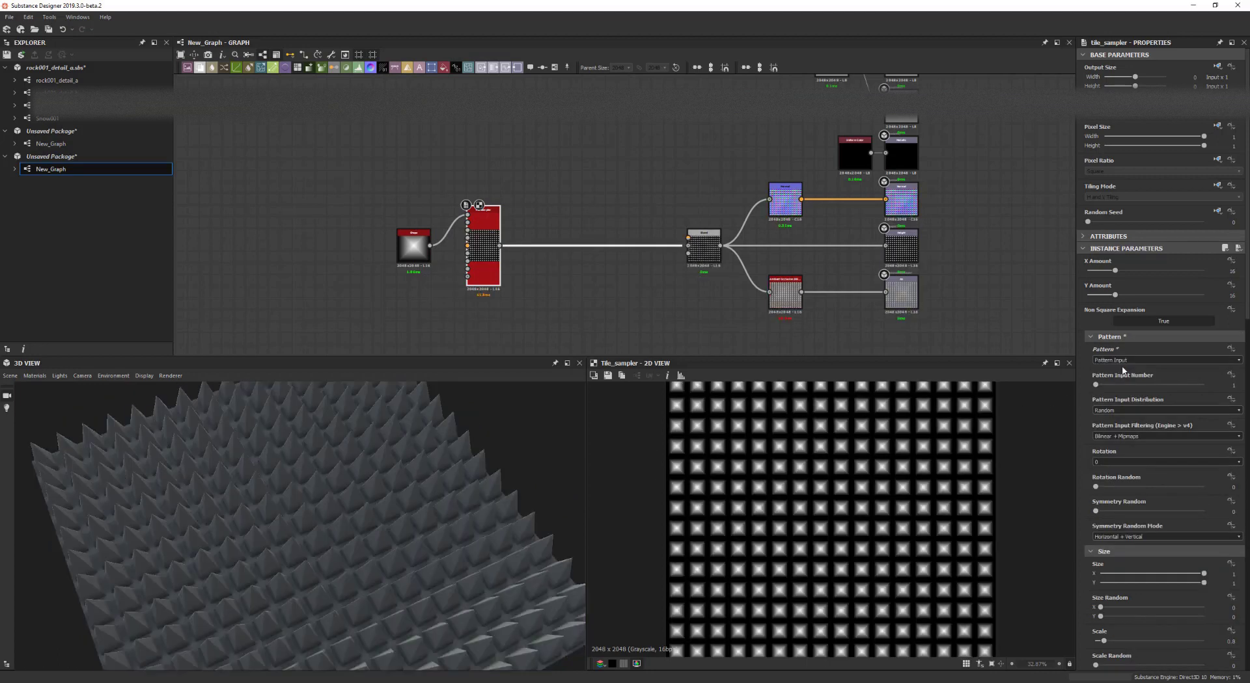
- Set both the X Amount and Y Amount of the Tile Sampler to 5
left_click(1113, 271)
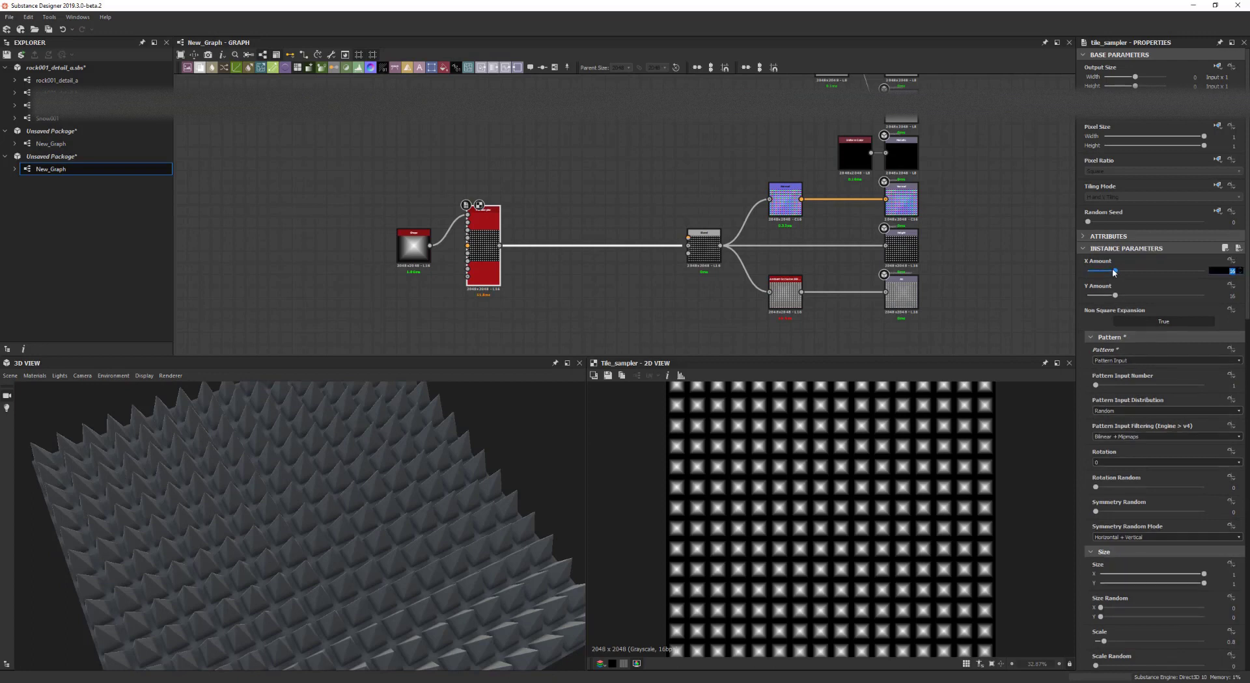
type("5")
key("Return")
left_click(1115, 296)
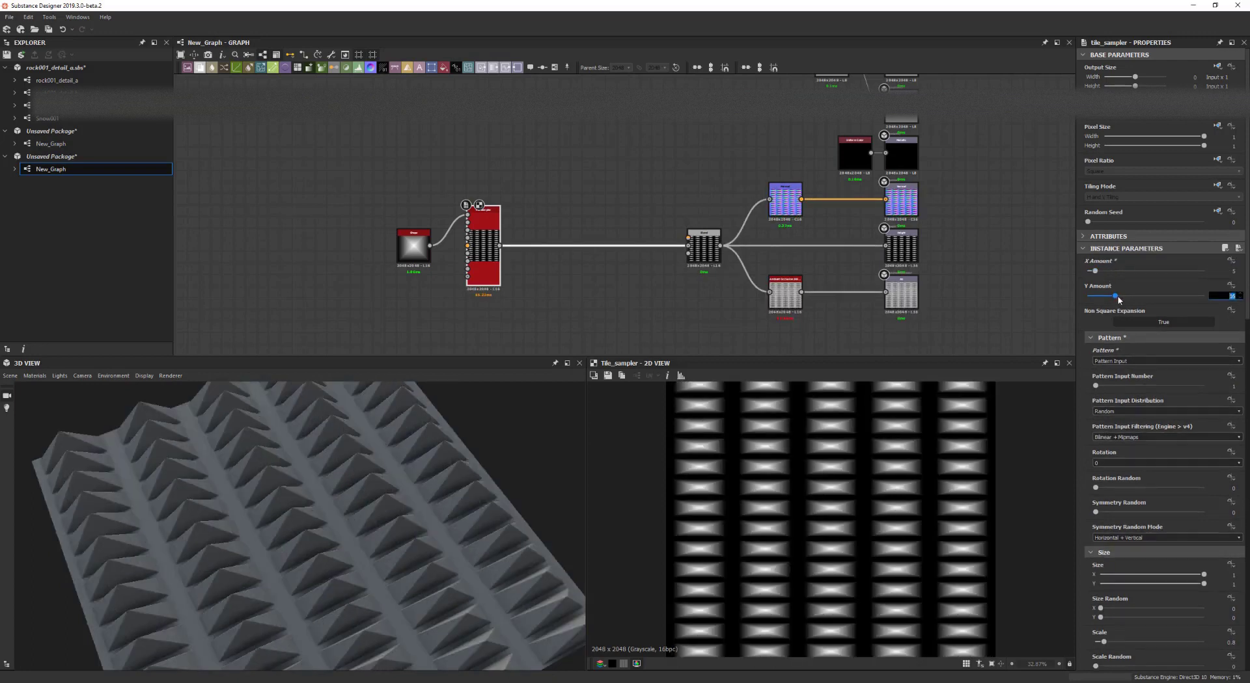
type("5")
key("Return")
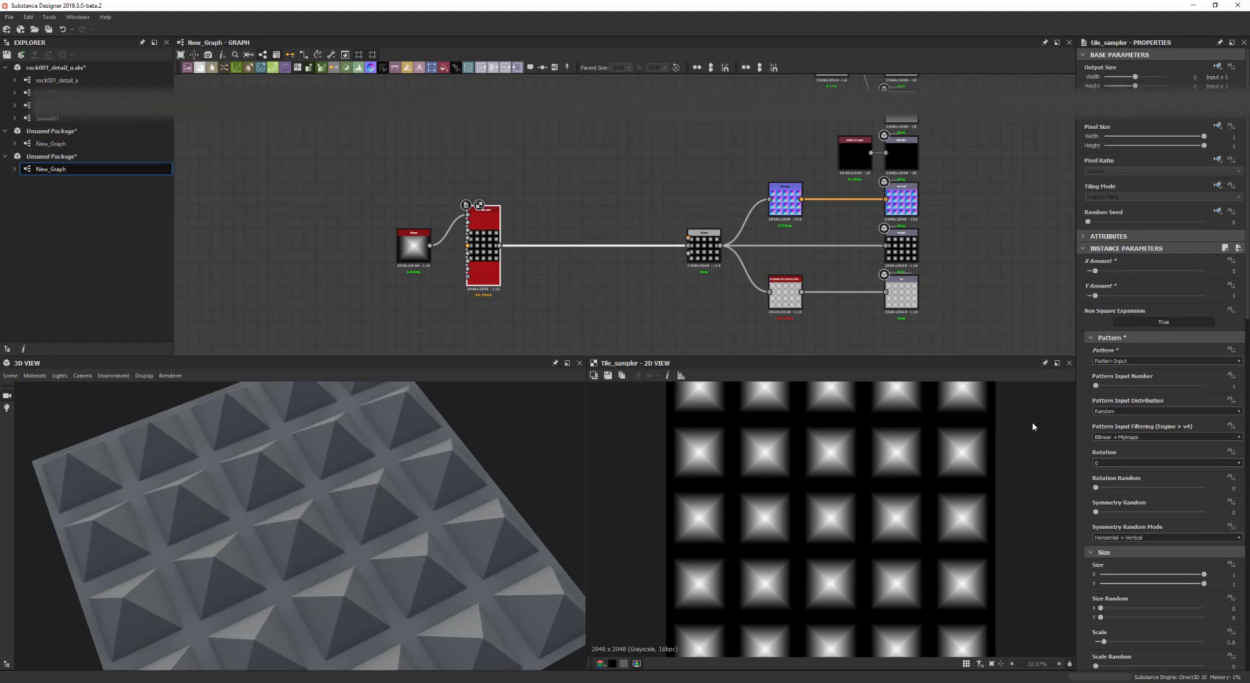
- Set the Tile Sampler's Size Random to X 0.33 and Y 0.35, Scale to 3.68 and Scale Random to 0.64
scroll(1130, 502, "down", 3)
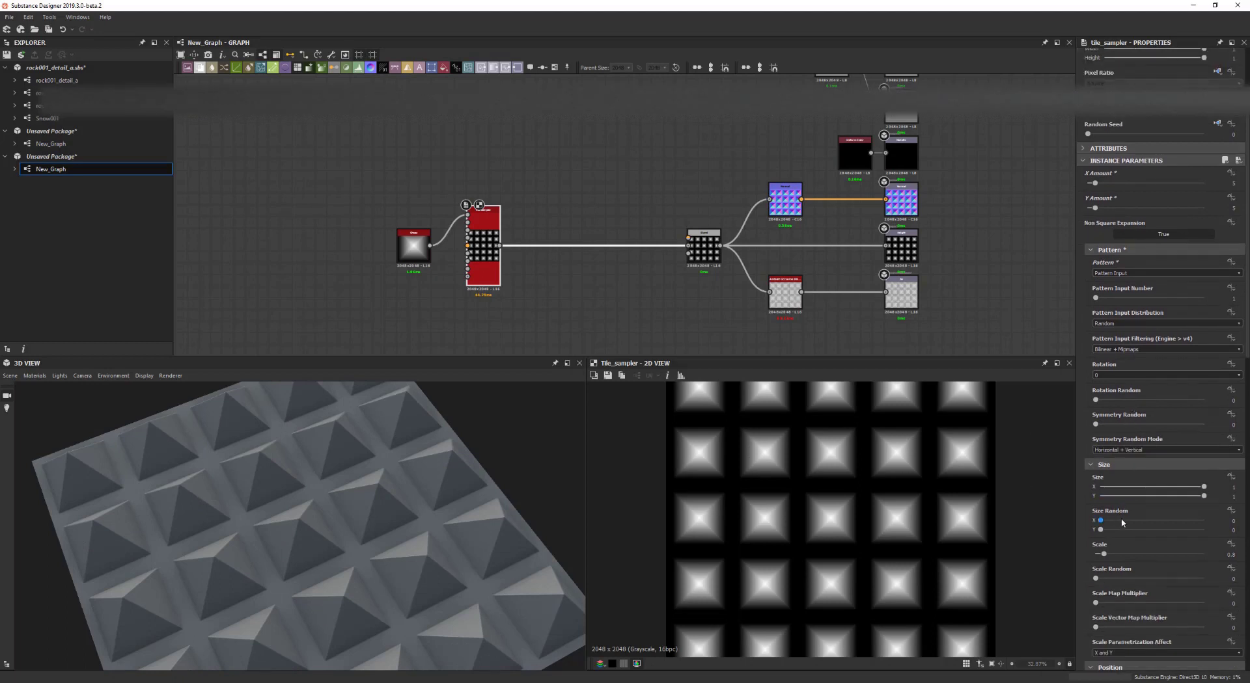
left_click_drag(1122, 521, 1135, 554)
scroll(1114, 519, "down", 3)
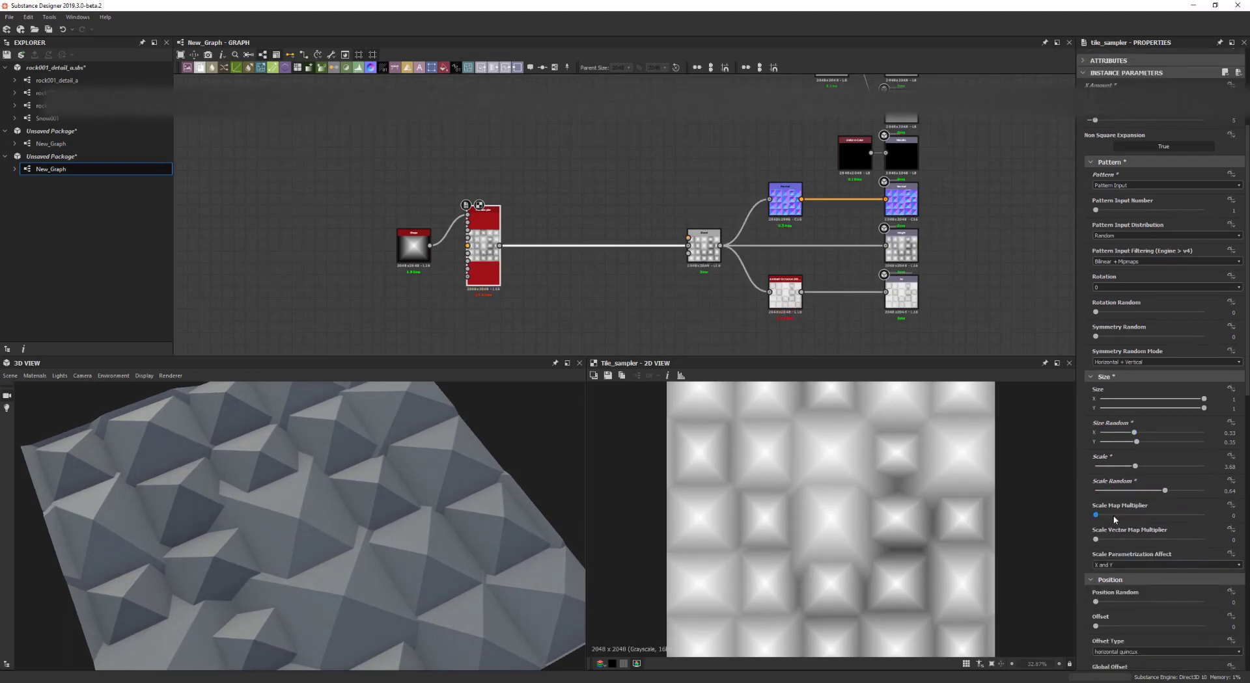
- Set the Tile Sampler's Position Random to 0.4 and inspect the scattered pyramids in 3D
scroll(1115, 520, "down", 3)
left_click_drag(1096, 514, 1099, 514)
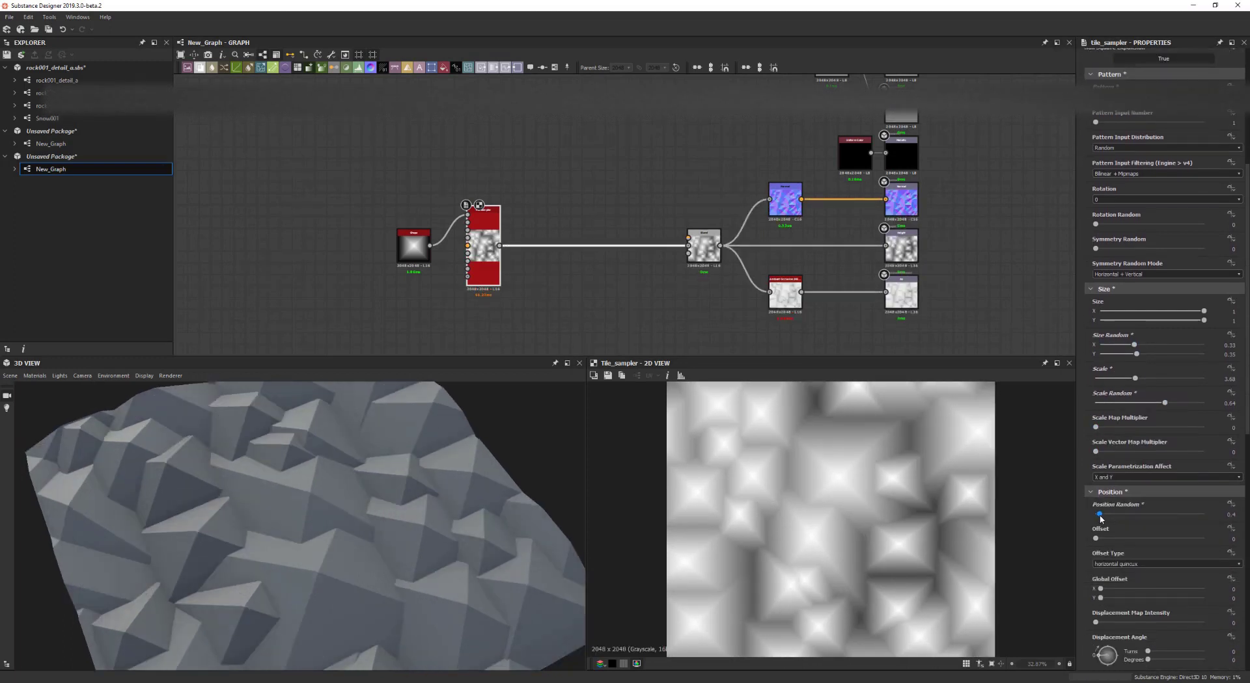
left_click_drag(414, 495, 353, 523)
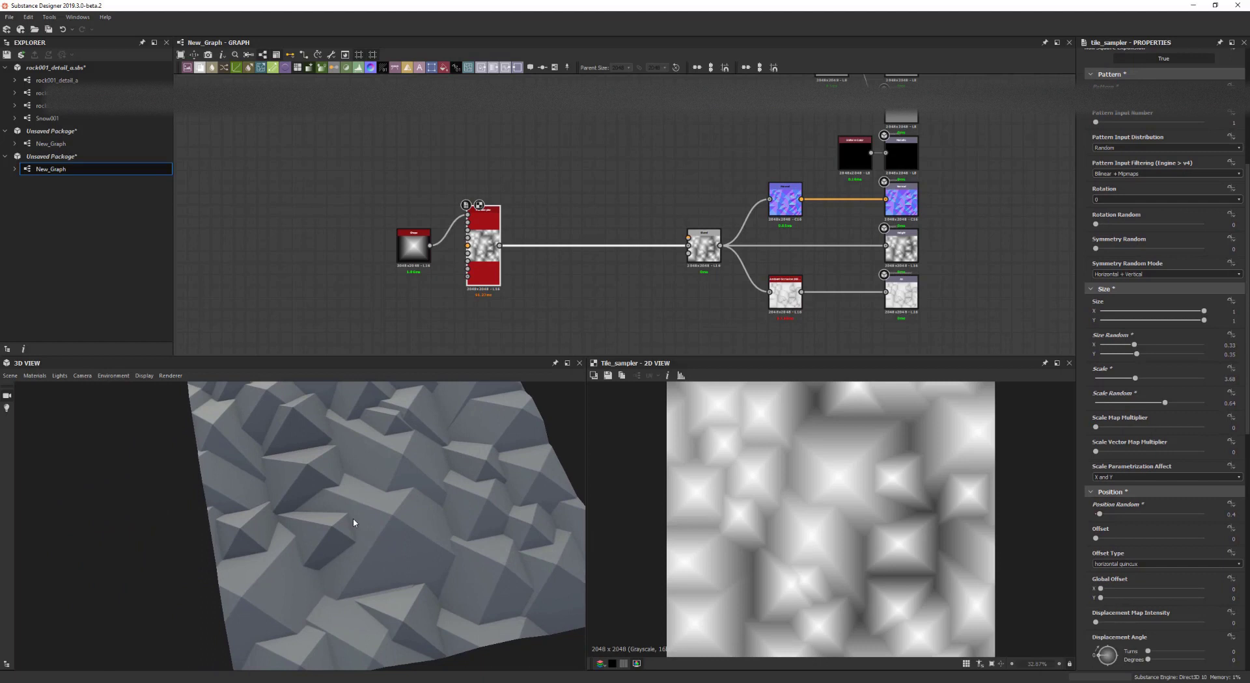
left_click_drag(419, 502, 377, 519)
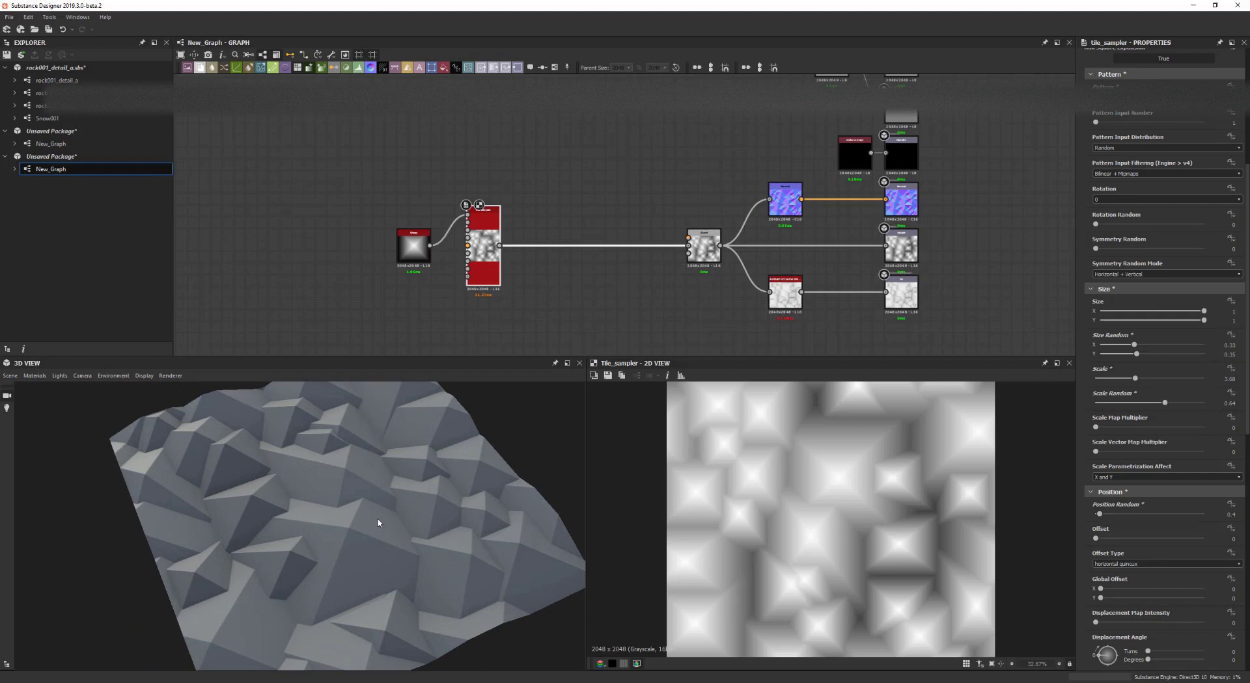
- Try a Rotation Random of 0.02 on the Tile Sampler and inspect the surface in 3D
scroll(1149, 489, "down", 5)
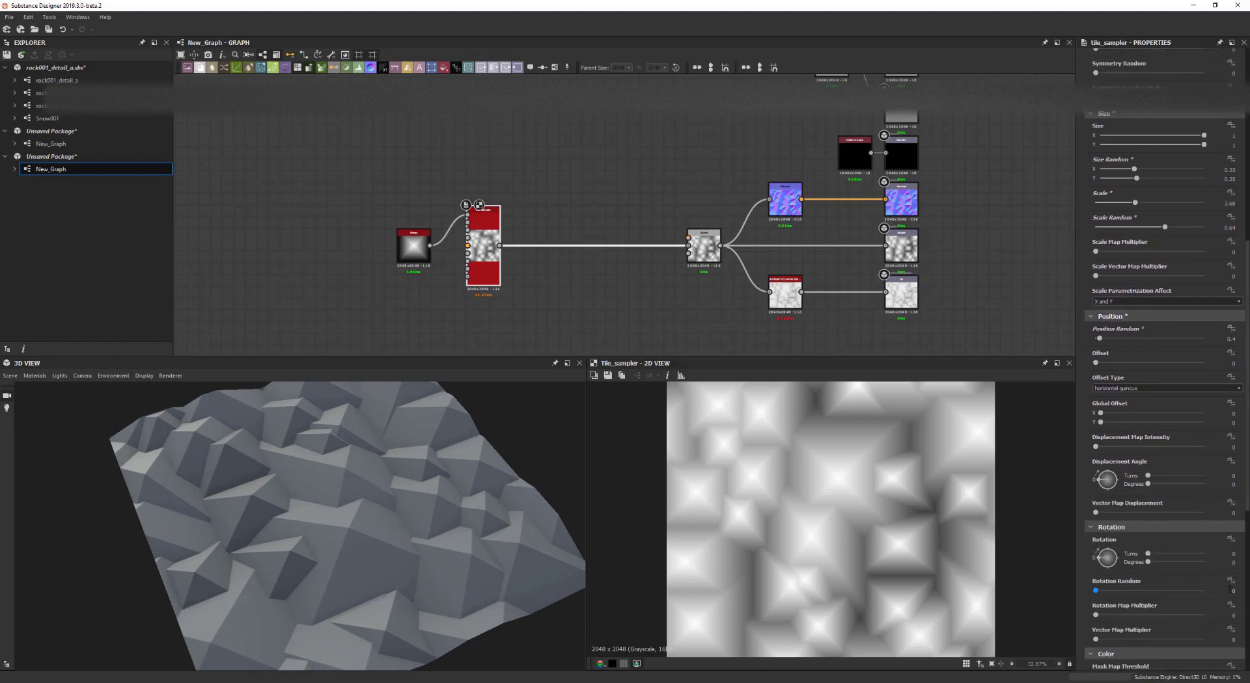
left_click(1228, 590)
scroll(1225, 591, "up", 2)
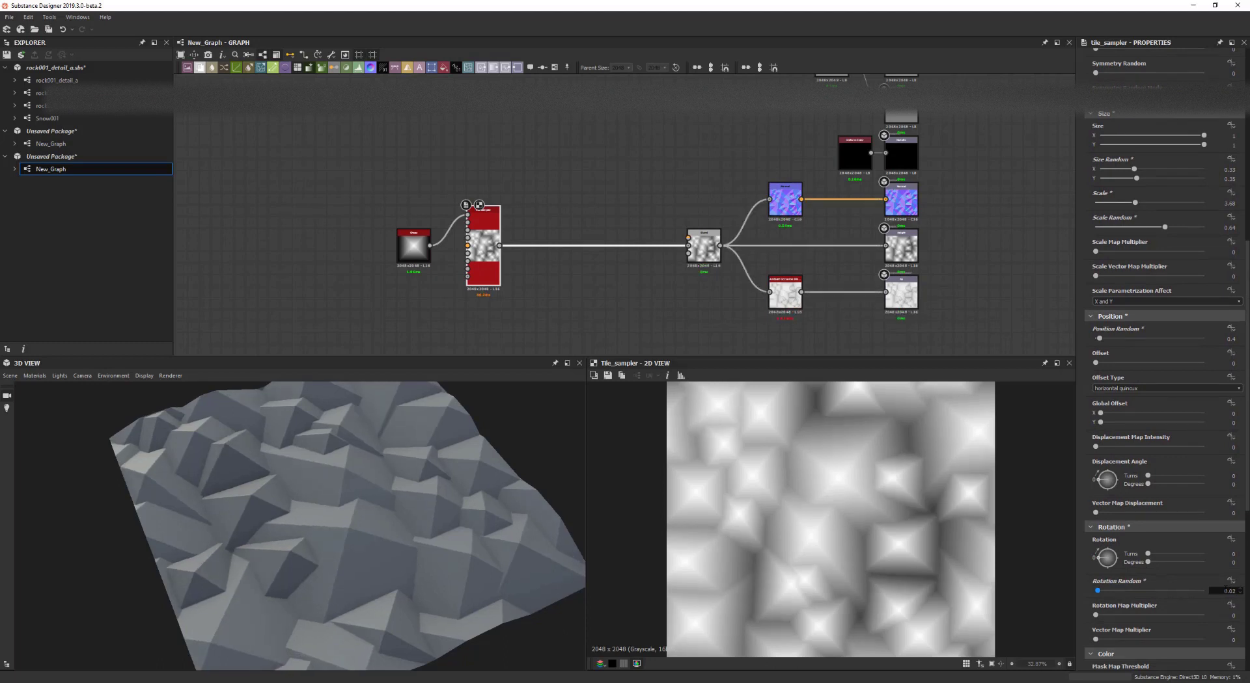
left_click_drag(466, 539, 458, 555)
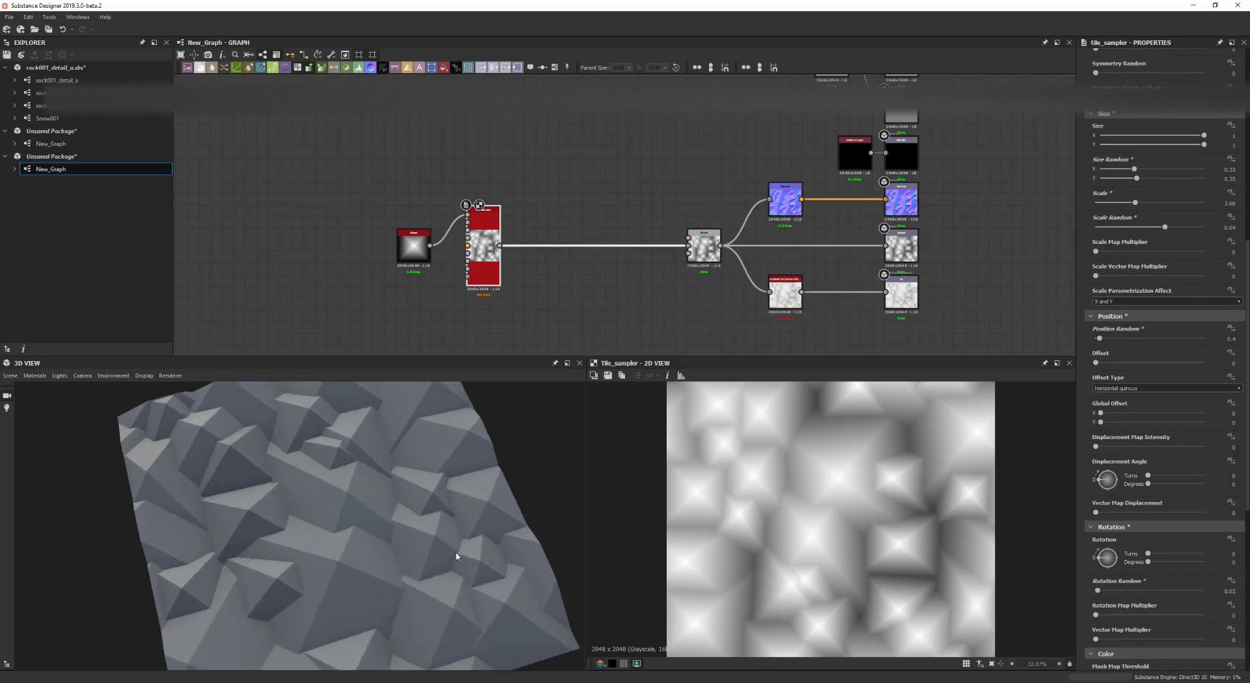
- Test the Tile Sampler's Rotation Random at 1, then reduce it to 0.06
left_click_drag(1097, 594, 1204, 591)
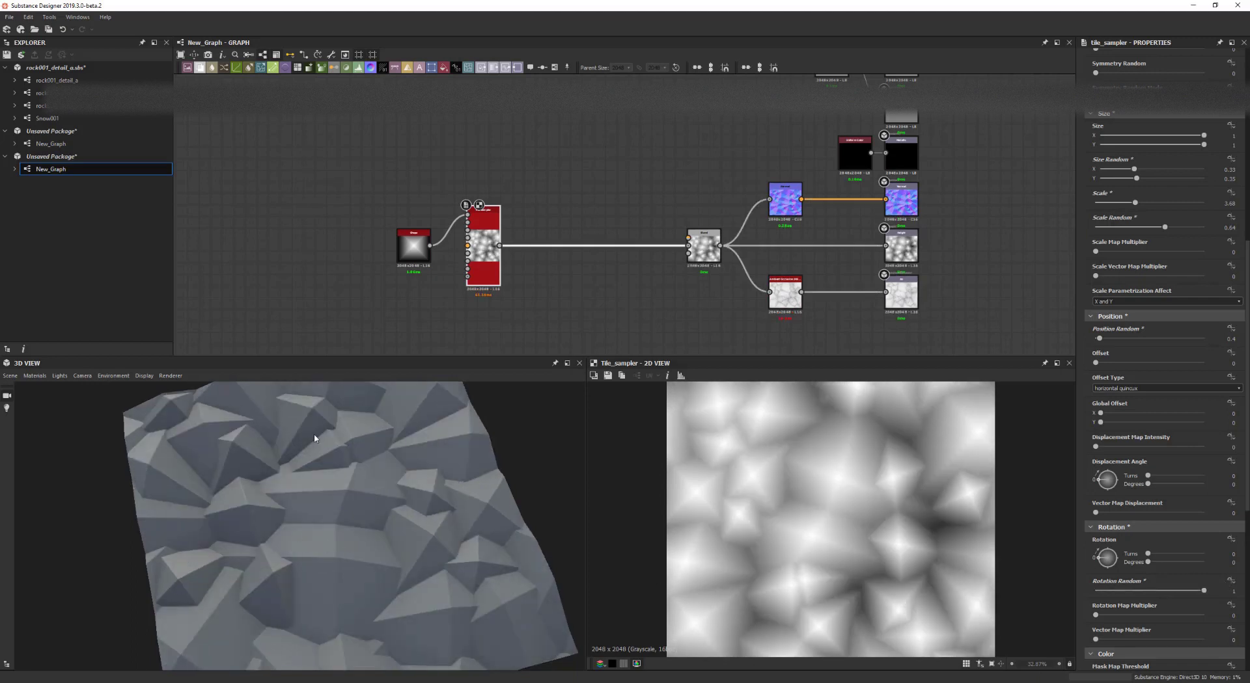
left_click_drag(336, 520, 382, 517)
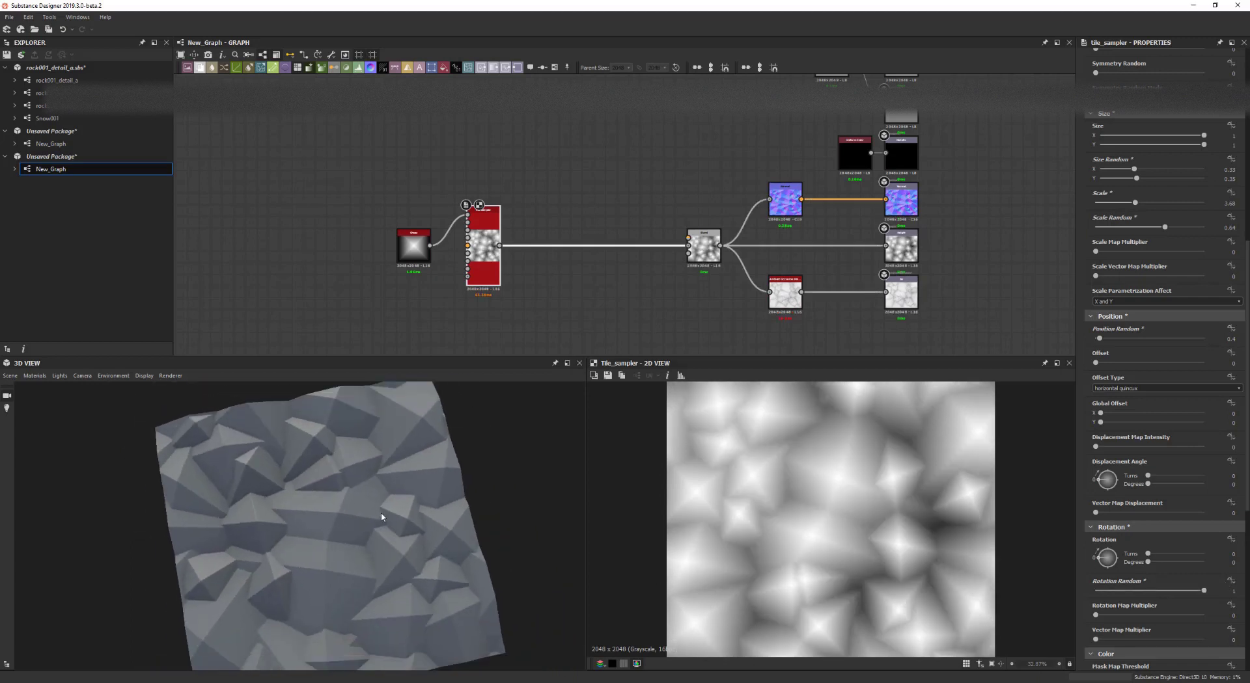
middle_click_drag(354, 530, 358, 525)
scroll(356, 527, "up", 2)
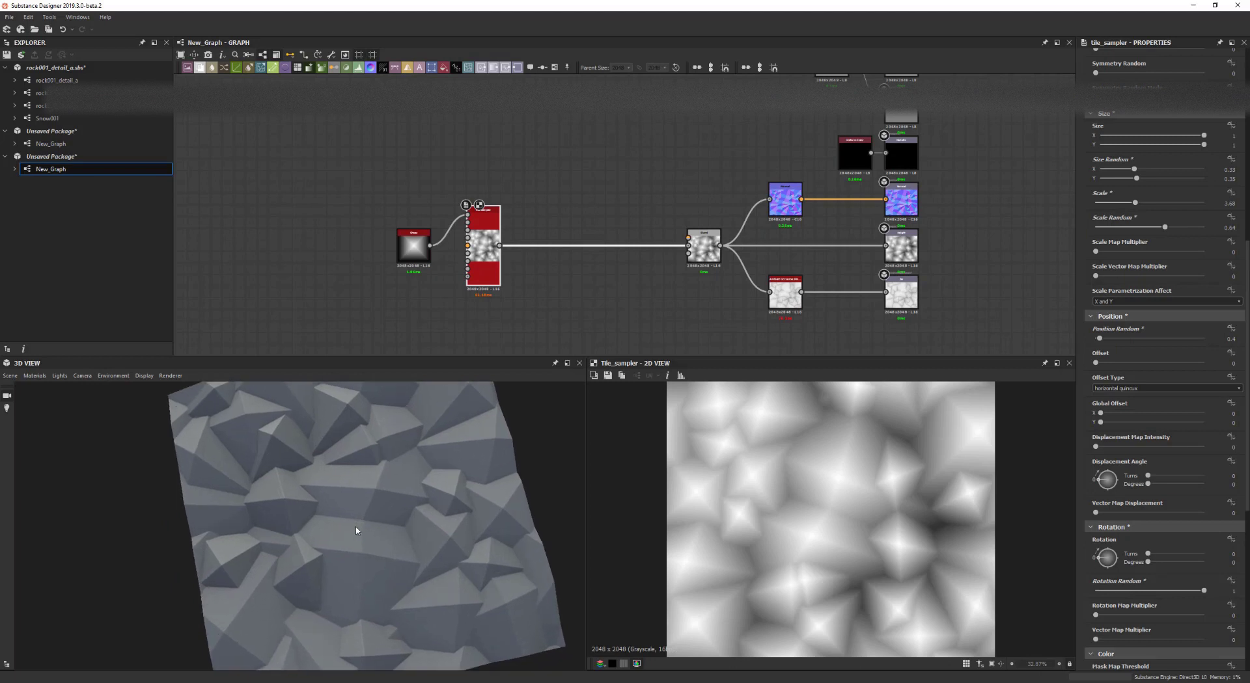
left_click(1098, 591)
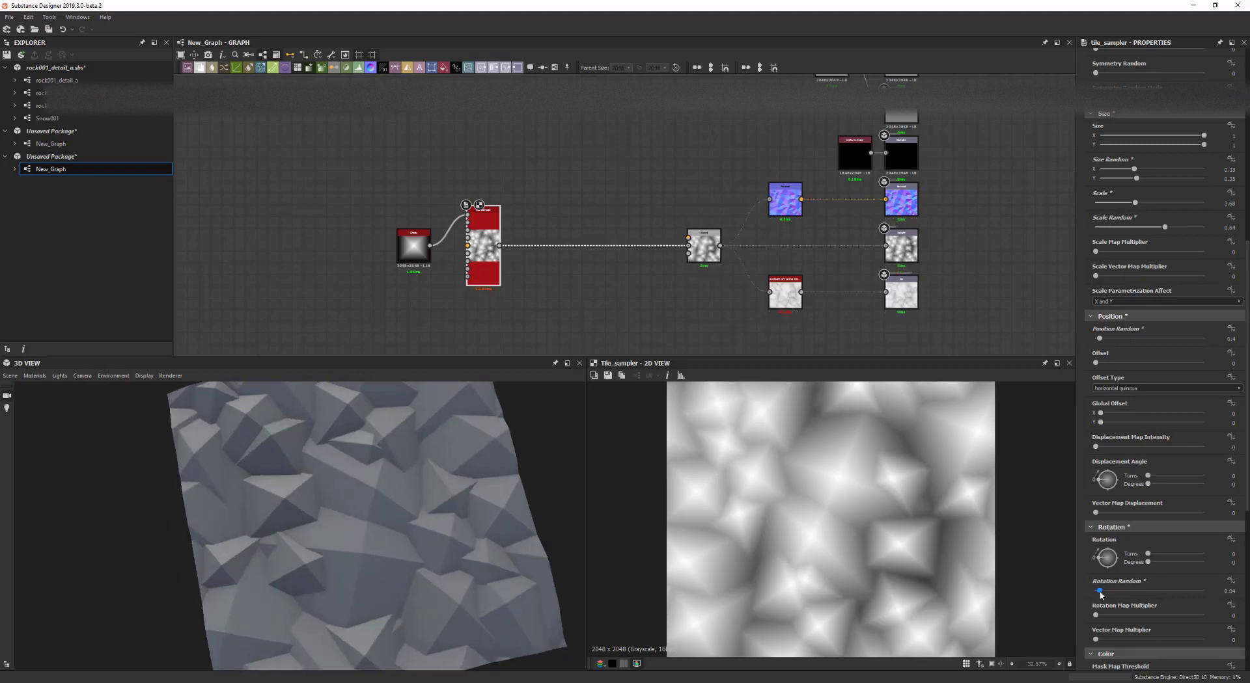
left_click_drag(1099, 592, 1102, 591)
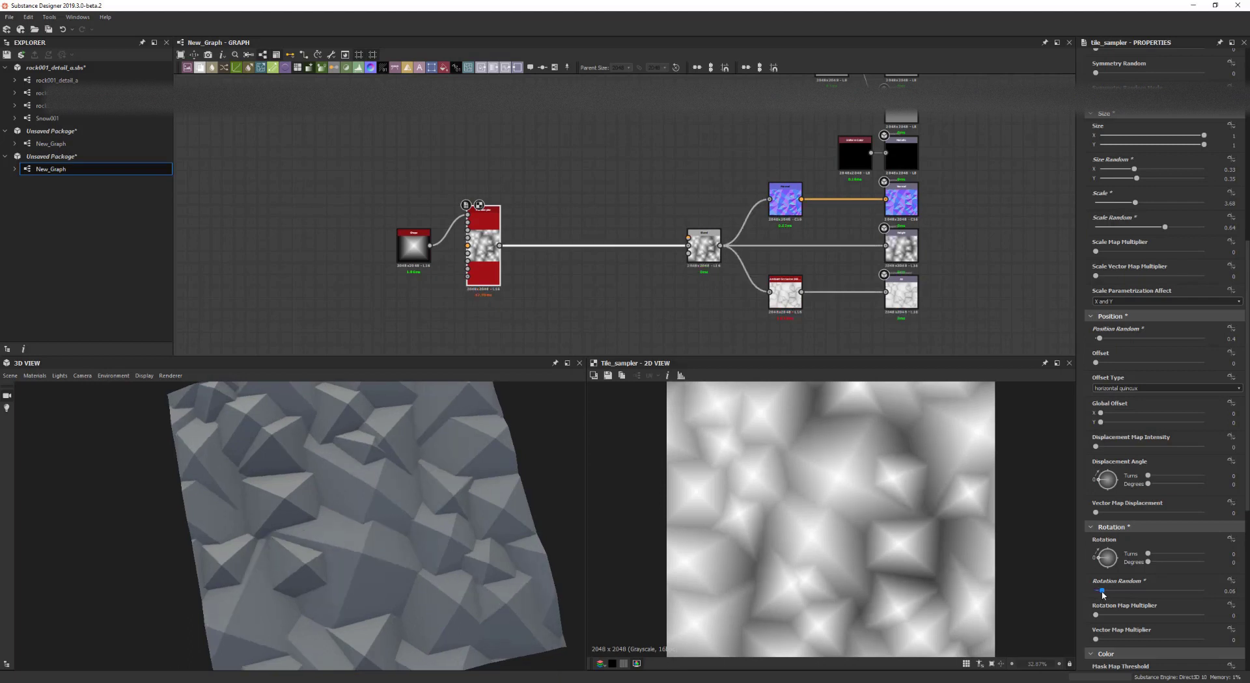
- Move the Shape and Tile Sampler nodes together farther away from the Blend node
scroll(625, 288, "up", 3)
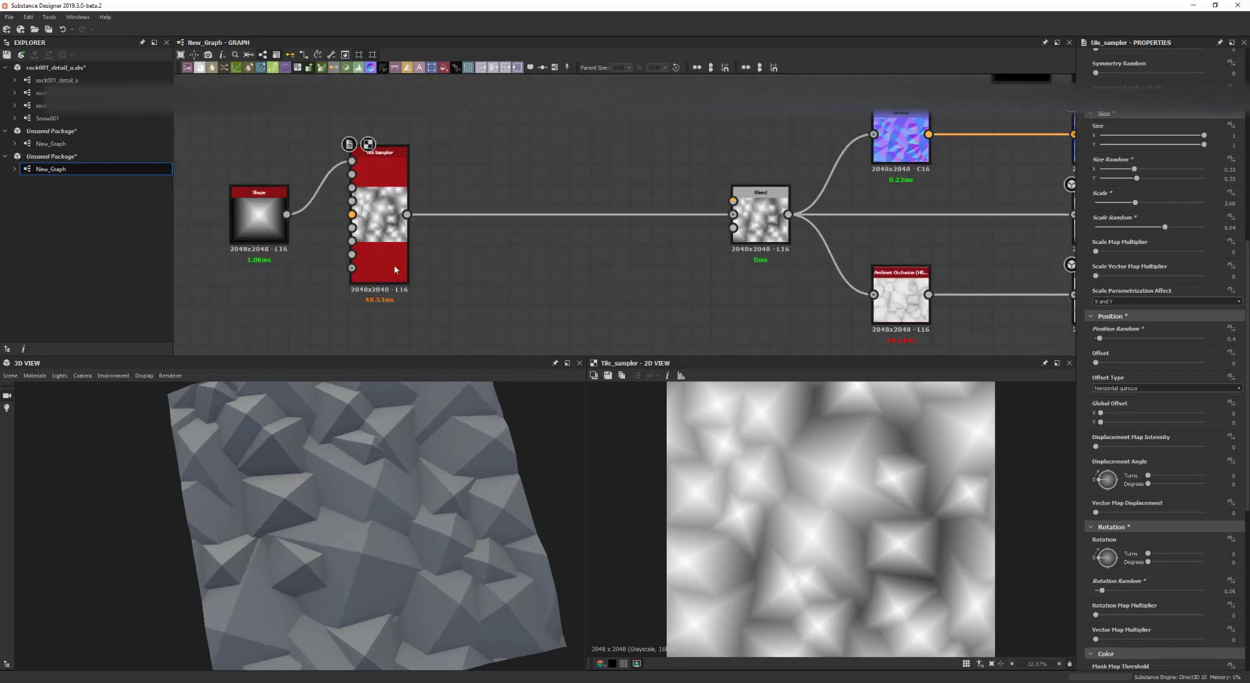
left_click_drag(233, 166, 312, 244)
left_click(384, 258)
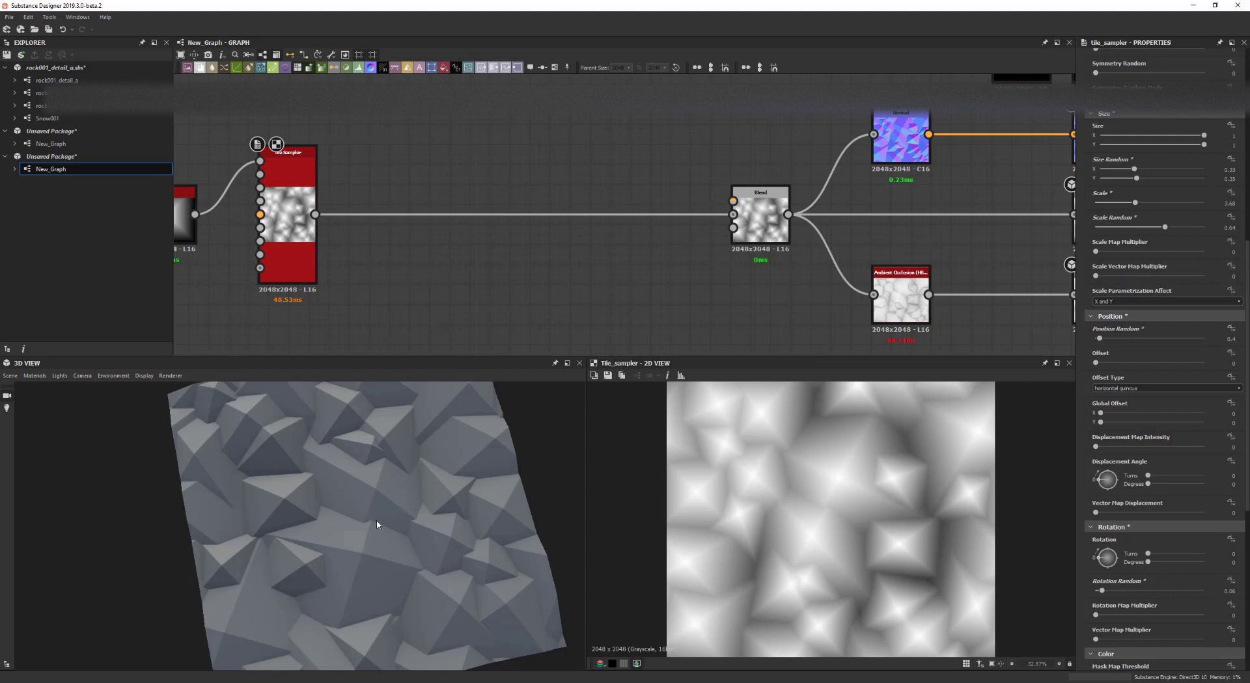
mouse_move(376, 520)
left_mouse_down()
mouse_move(388, 504)
mouse_move(372, 509)
left_mouse_up()
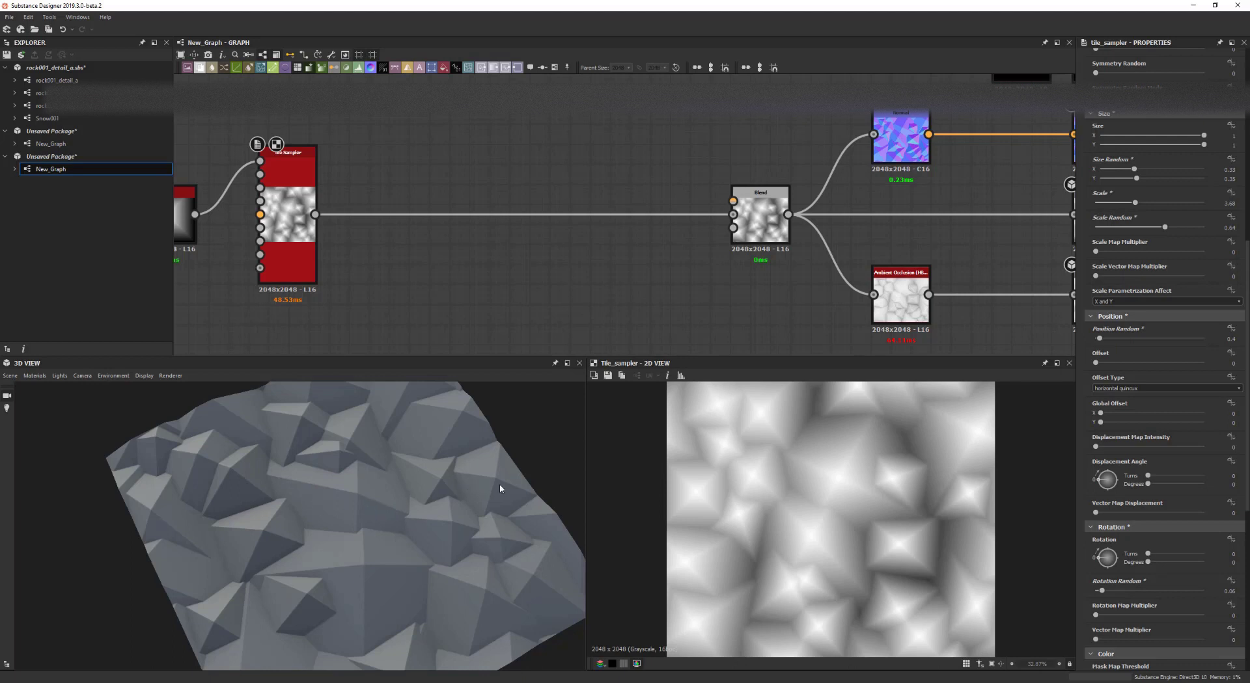
- Add a Non Uniform Directional Warp Grayscale node and wire it between the Tile Sampler and the Blend node
middle_click_drag(469, 275, 480, 294)
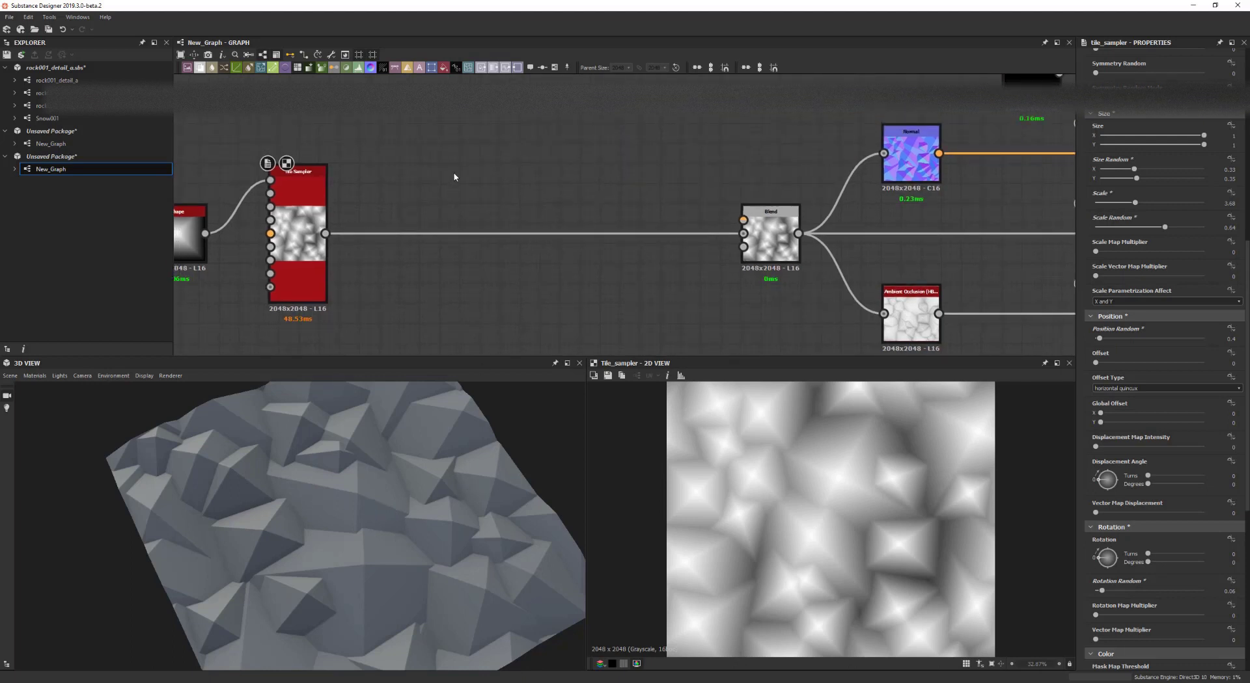
key("space")
type("war")
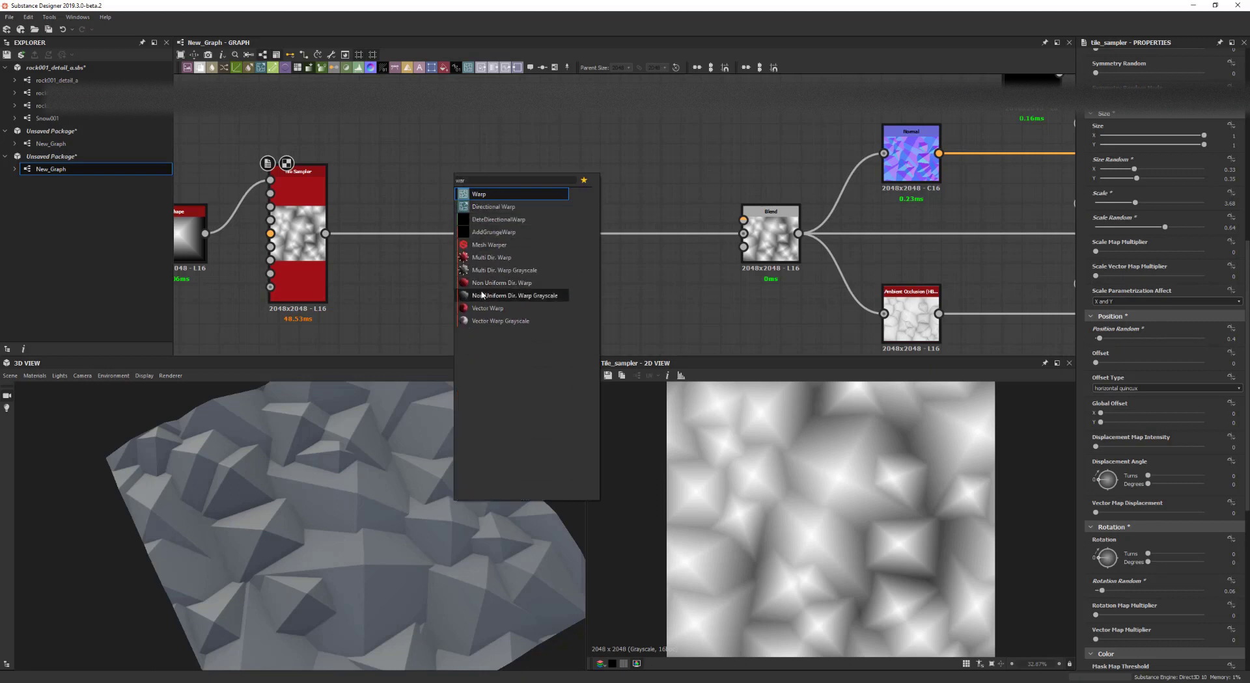
left_click(535, 296)
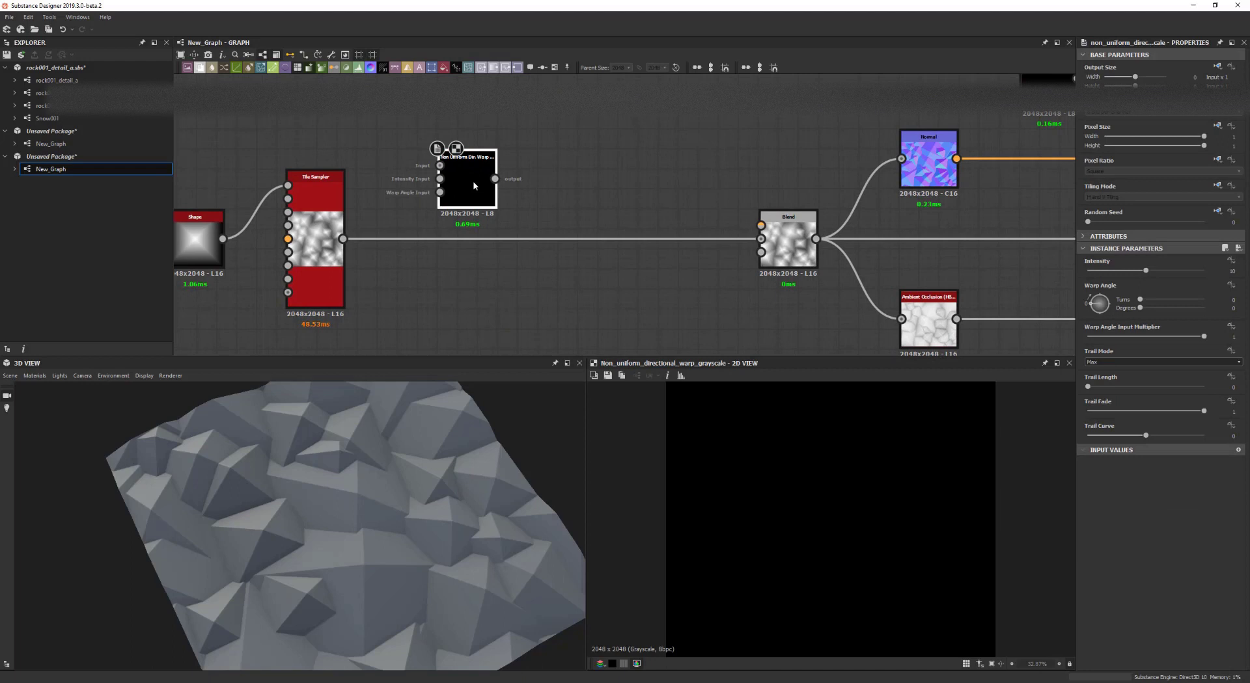
left_click_drag(476, 168, 568, 271)
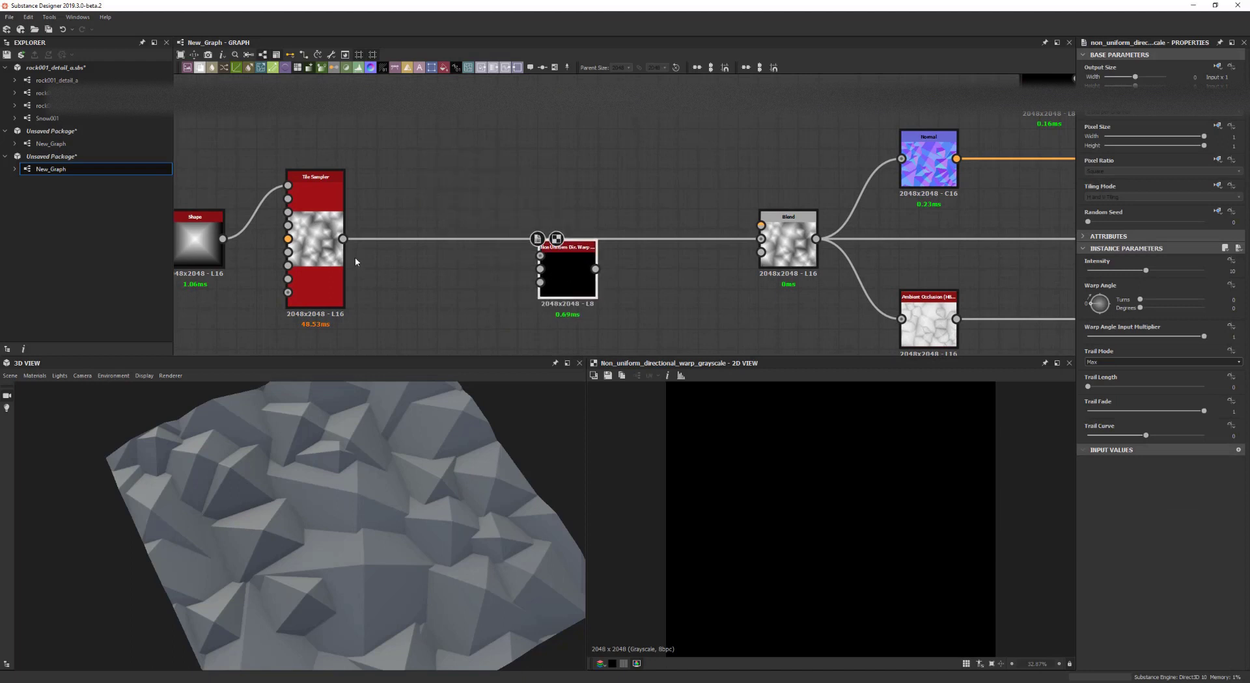
left_click_drag(344, 239, 761, 239)
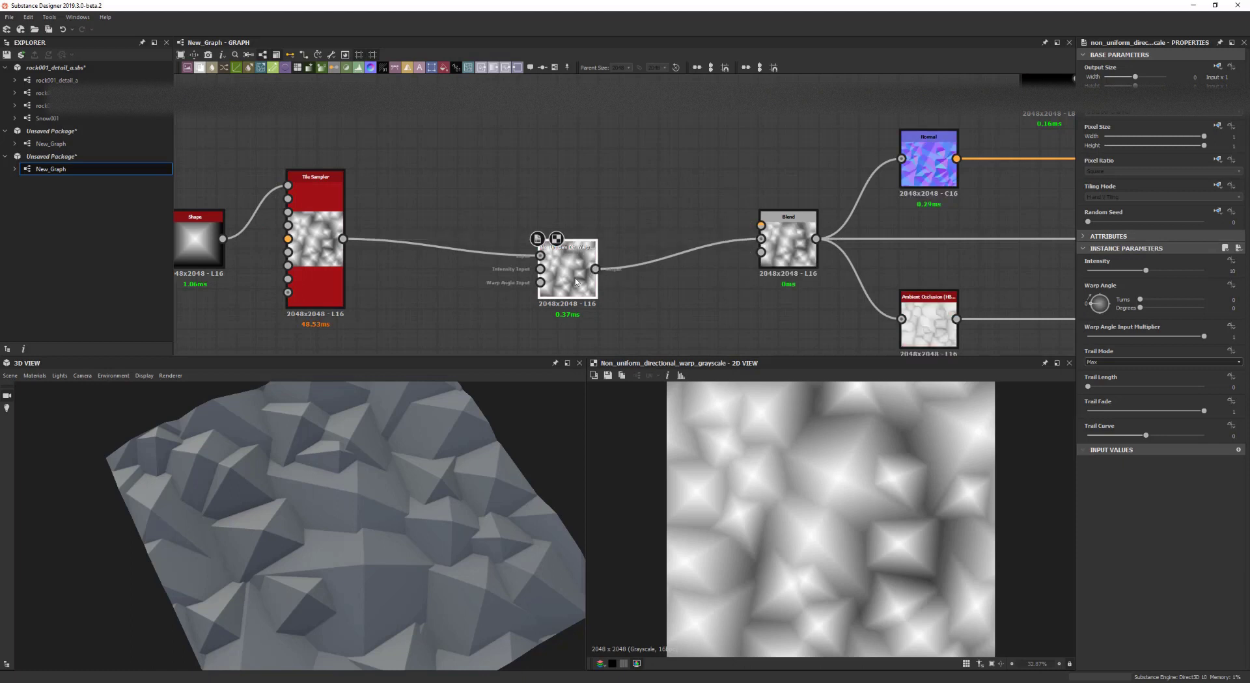
- Line up the Non Uniform Directional Warp node between Tile Sampler and Blend, and feed the Tile Sampler into its Intensity Input
left_click_drag(559, 276, 514, 246)
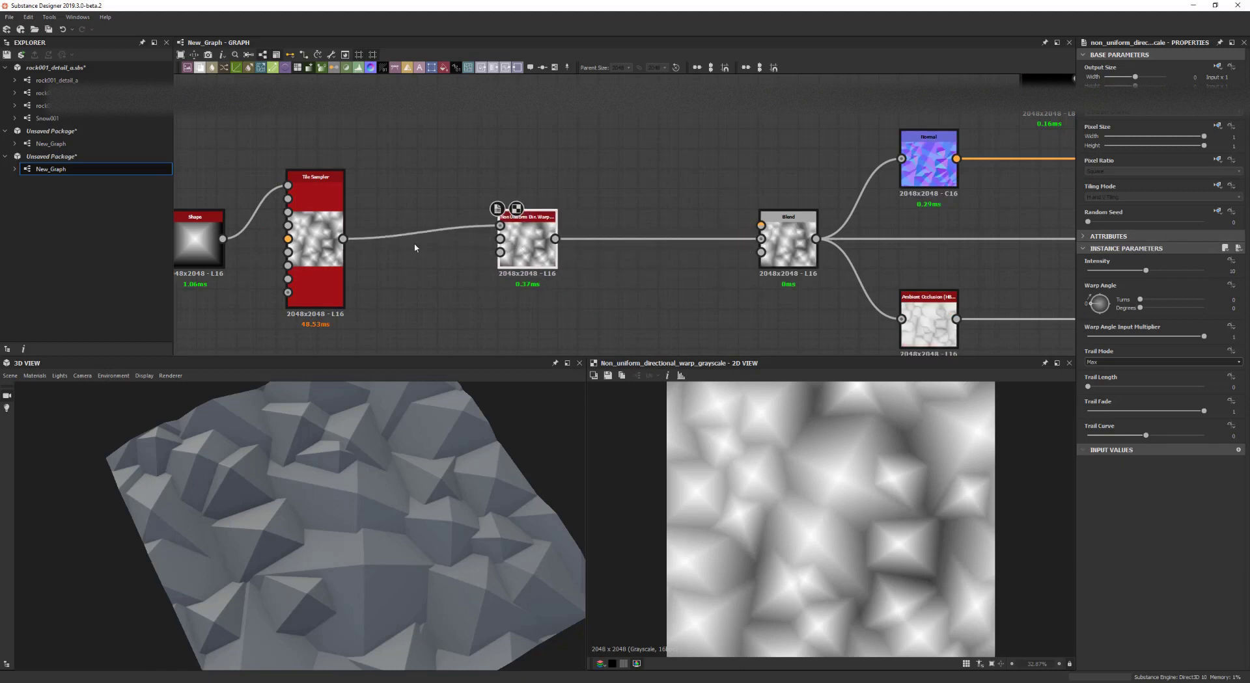
left_click_drag(343, 239, 503, 246)
middle_click_drag(657, 261, 706, 257)
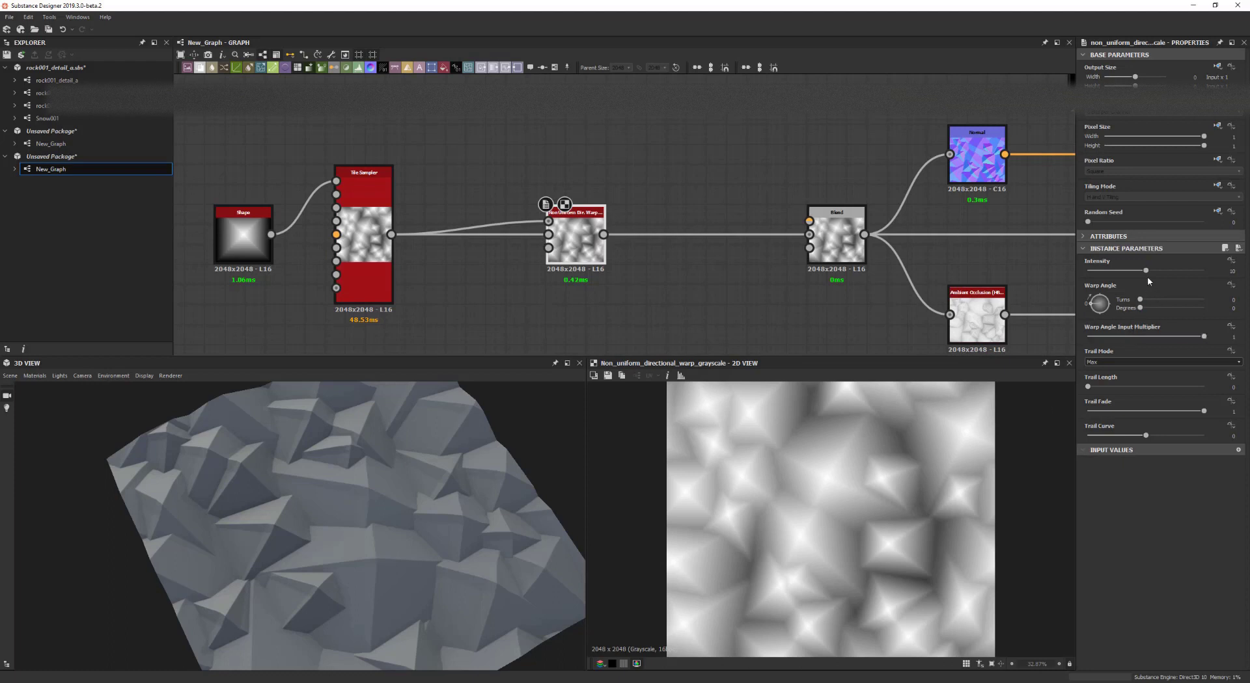
- Set the Non Uniform Directional Warp's Intensity to 30 and inspect the warped surface in 3D
left_click_drag(1146, 270, 1229, 272)
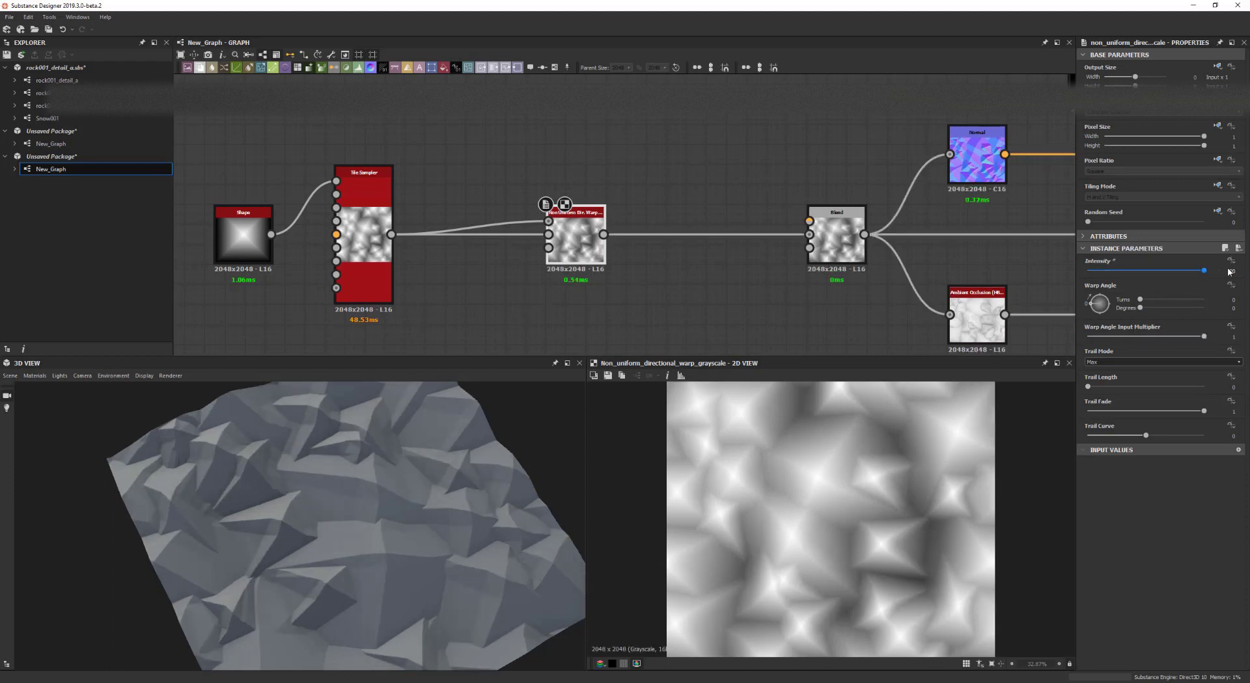
left_click(1122, 272)
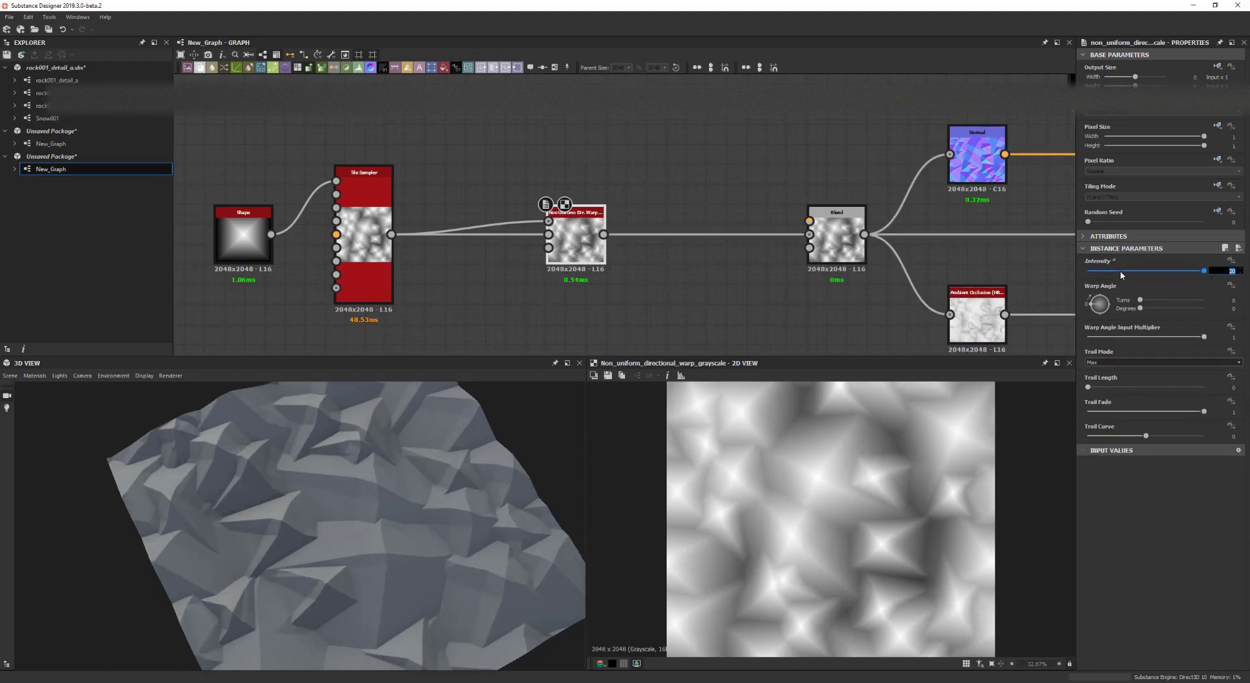
type("30")
key("Return")
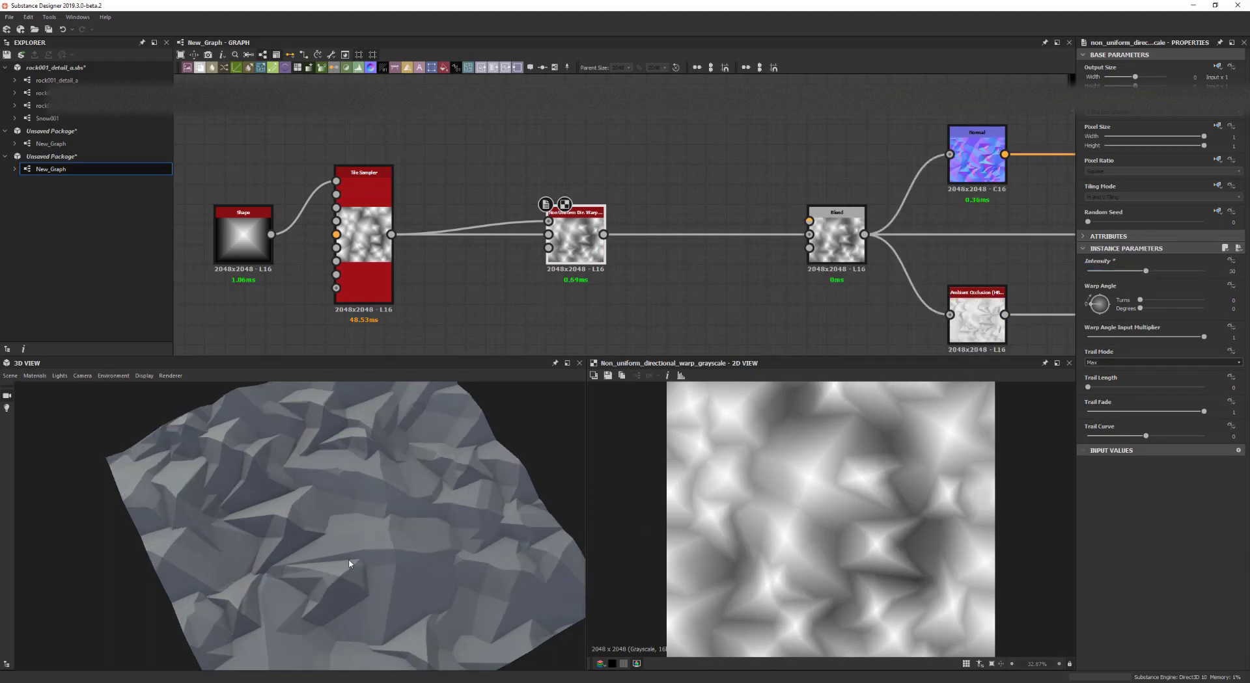
left_click_drag(400, 511, 589, 490)
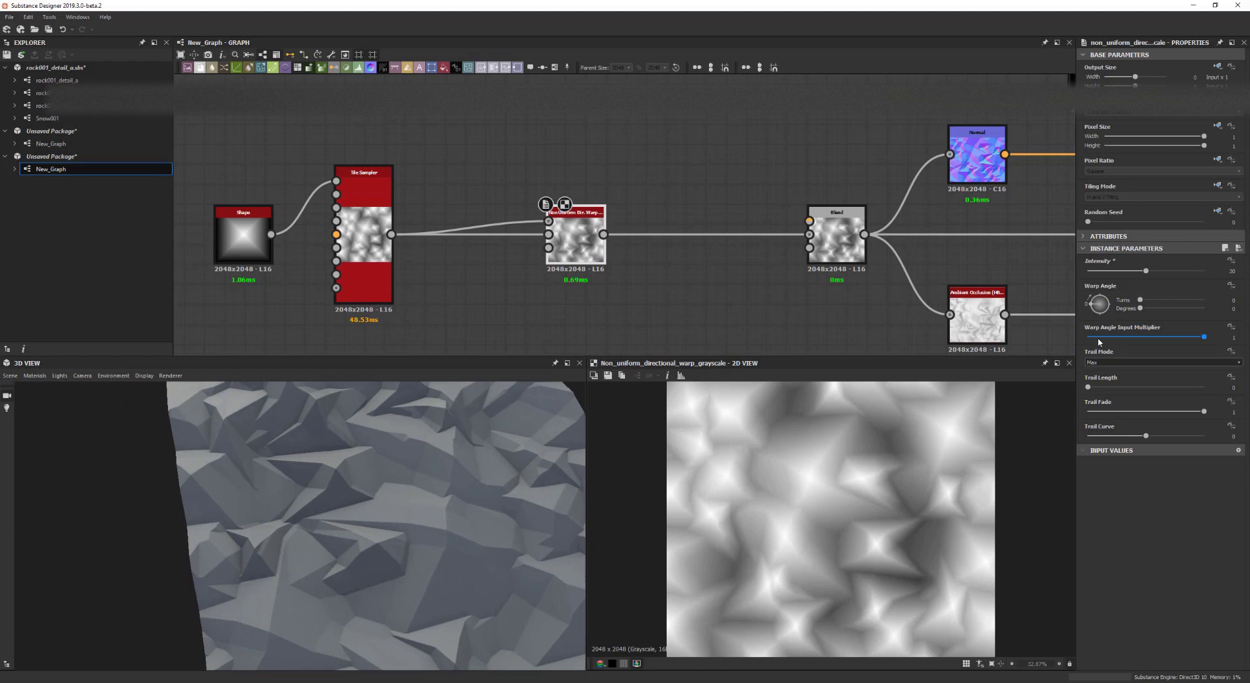
- Connect the Tile Sampler to the Warp Angle Input, try a Warp Angle Input Multiplier of 0.51, and set it to 0
left_click_drag(1099, 342, 1087, 341)
left_click_drag(392, 234, 548, 248)
left_click_drag(1099, 342, 1148, 342)
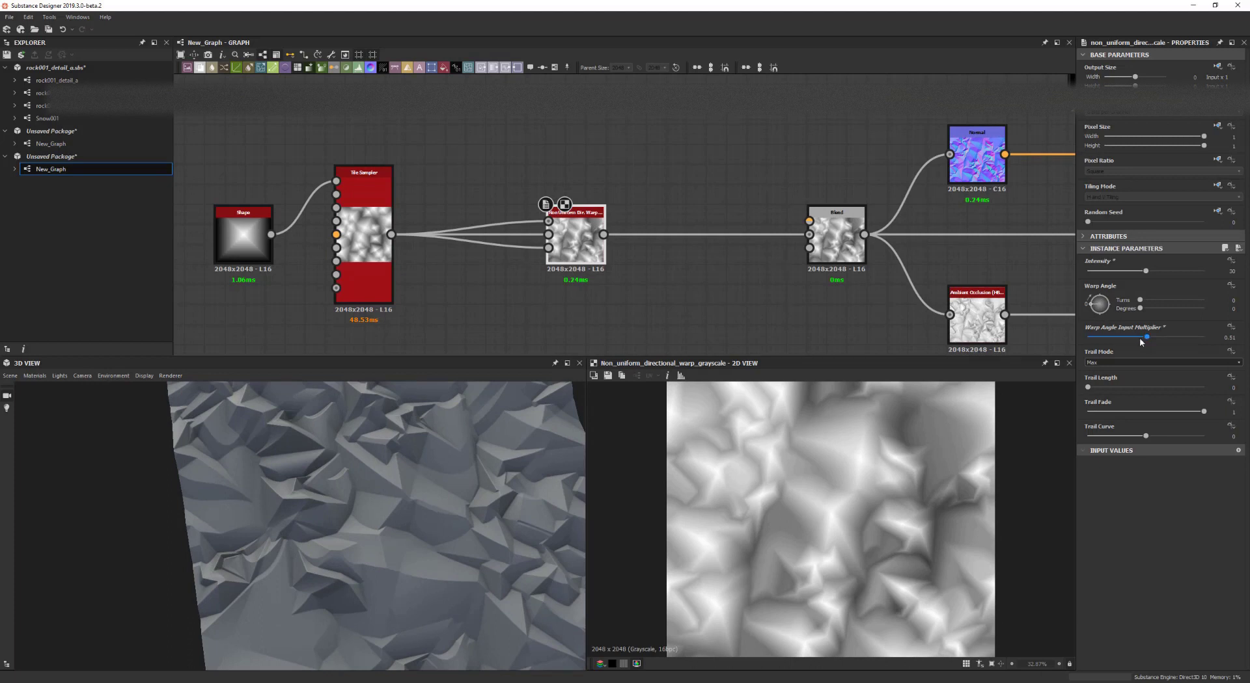
left_click_drag(1140, 341, 1081, 343)
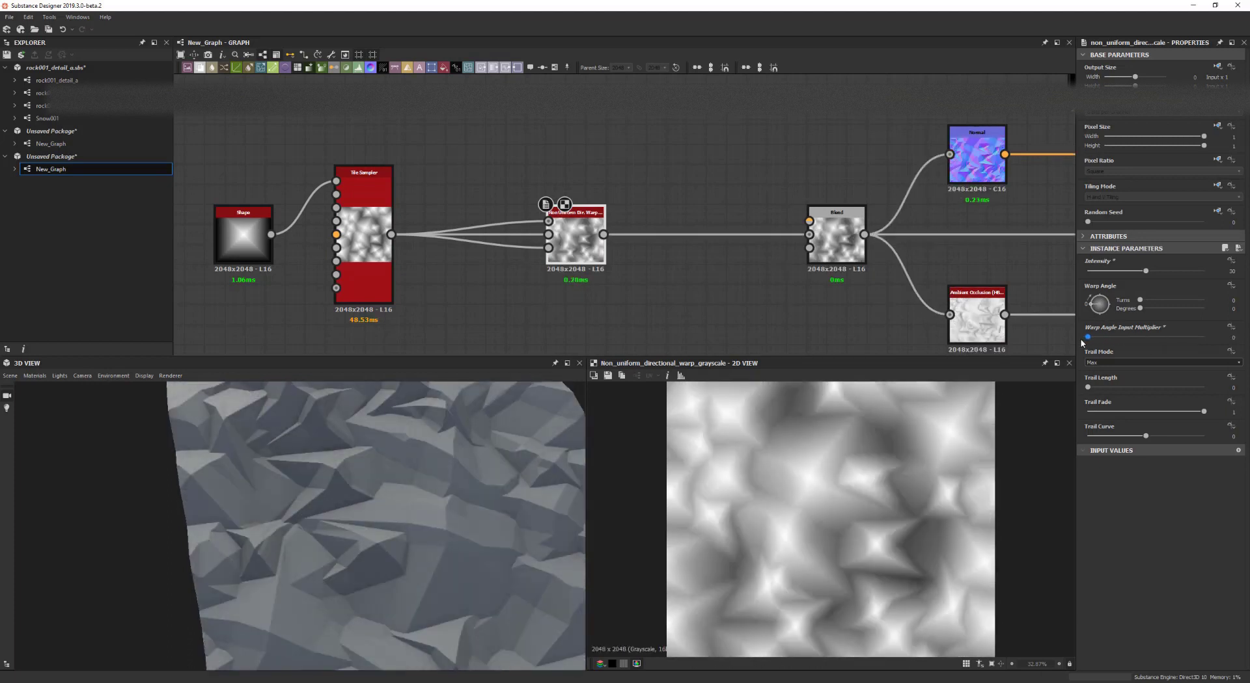
- Set the directional warp's Trail Length to 1 and Trail Fade to 0
middle_click_drag(667, 279, 649, 301)
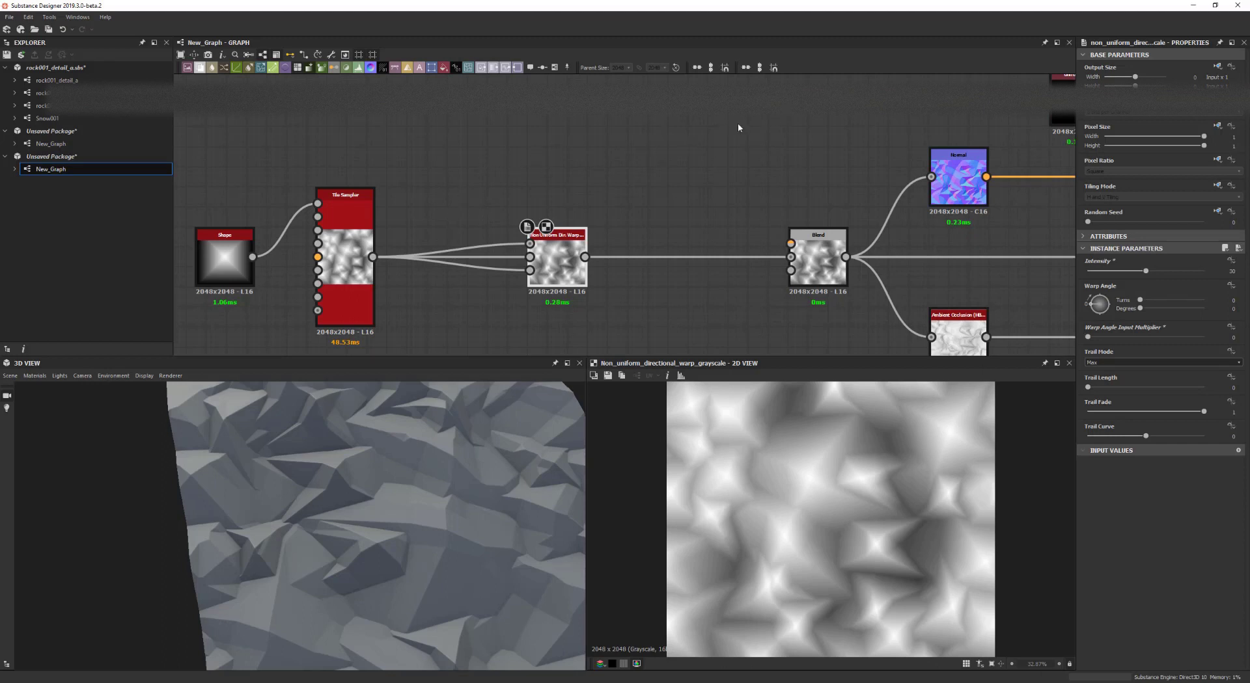
middle_click_drag(661, 193, 679, 176)
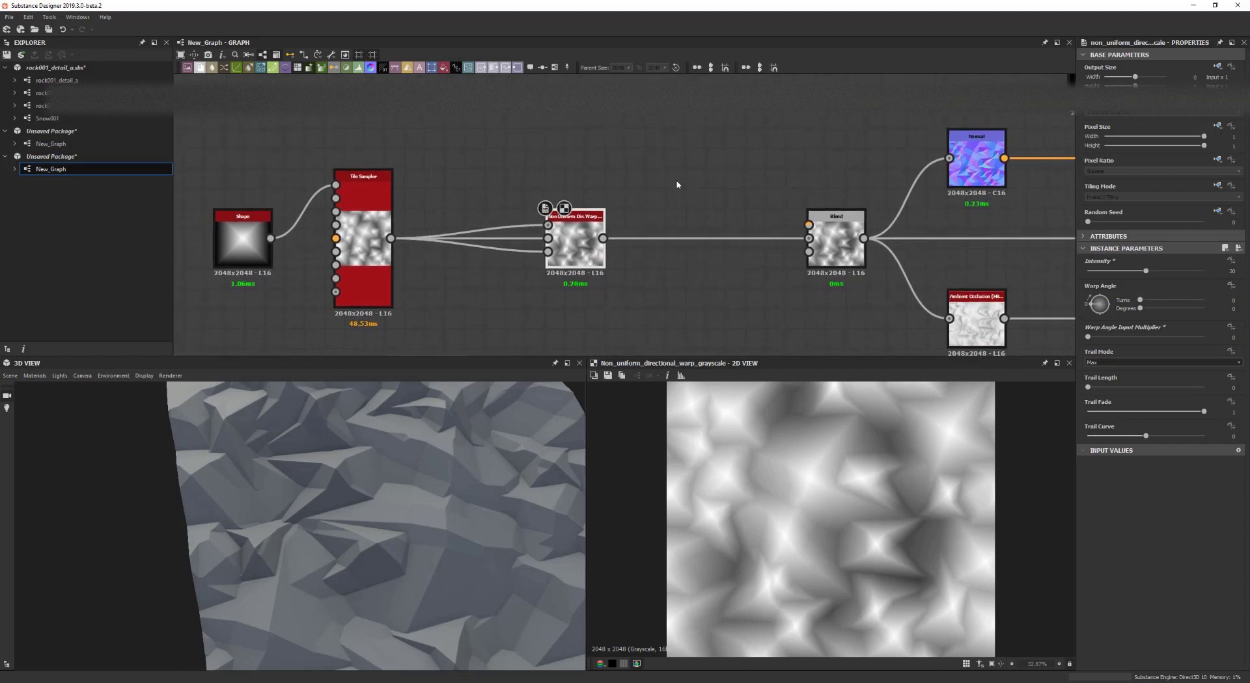
middle_click_drag(765, 272, 781, 265)
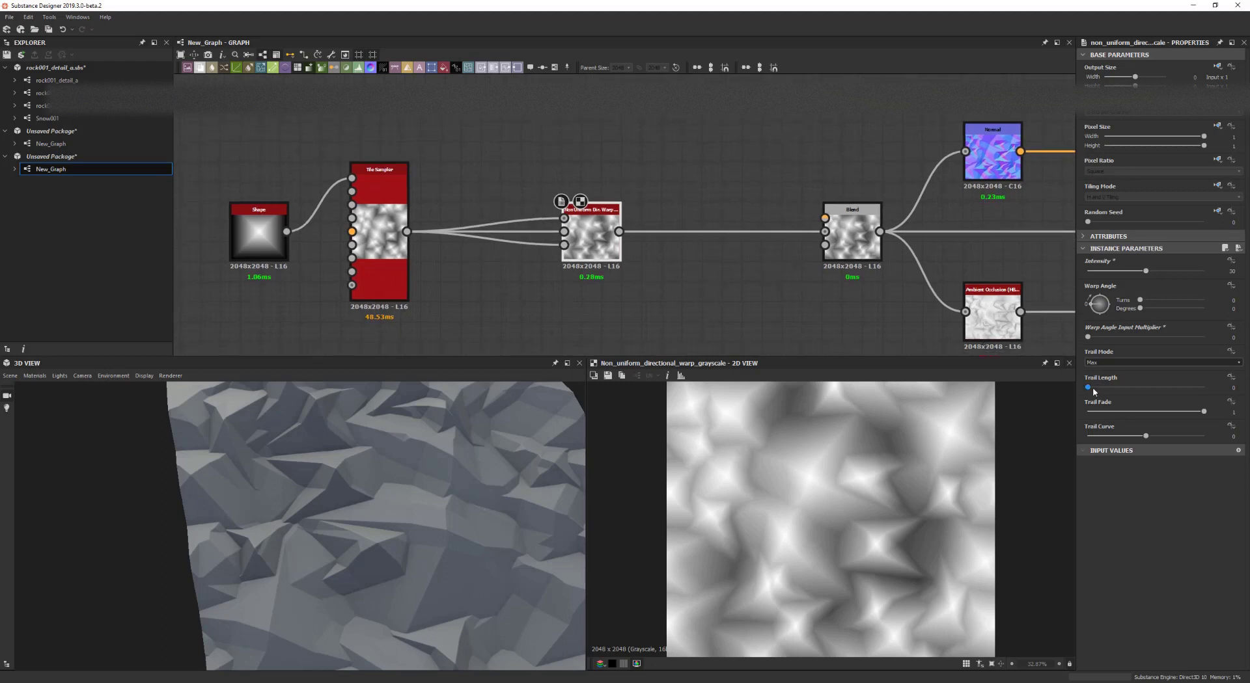
left_click_drag(1092, 388, 1063, 414)
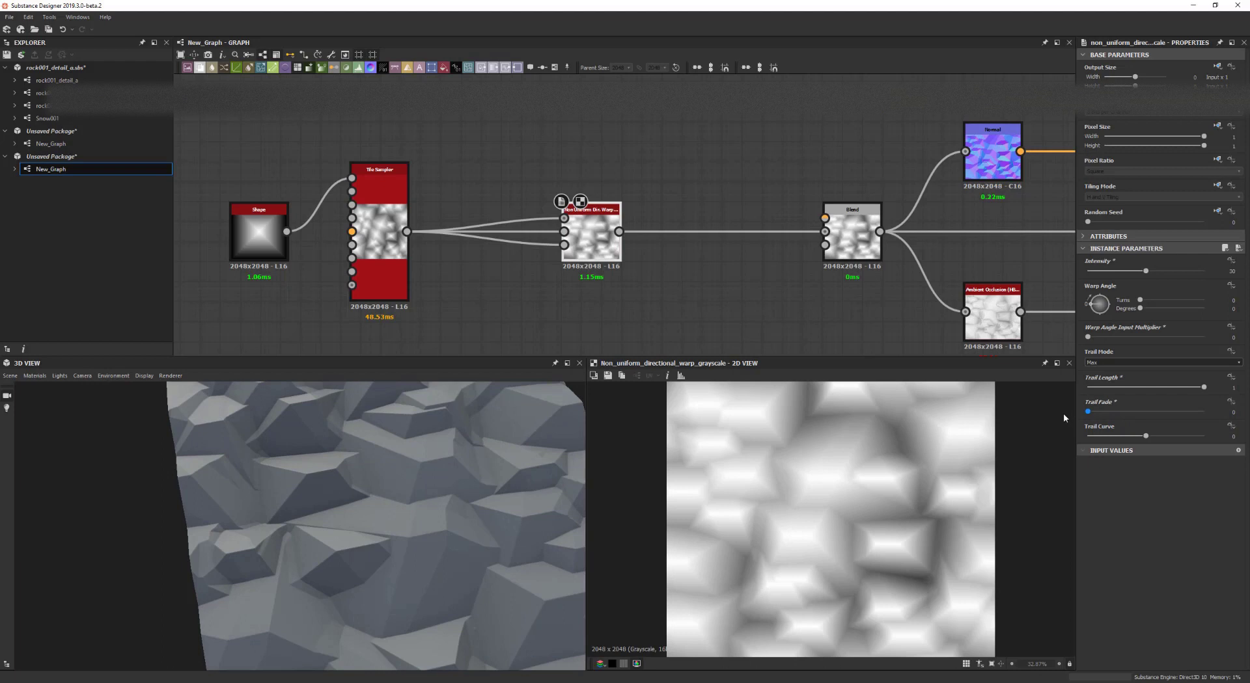
middle_click_drag(439, 487, 433, 488)
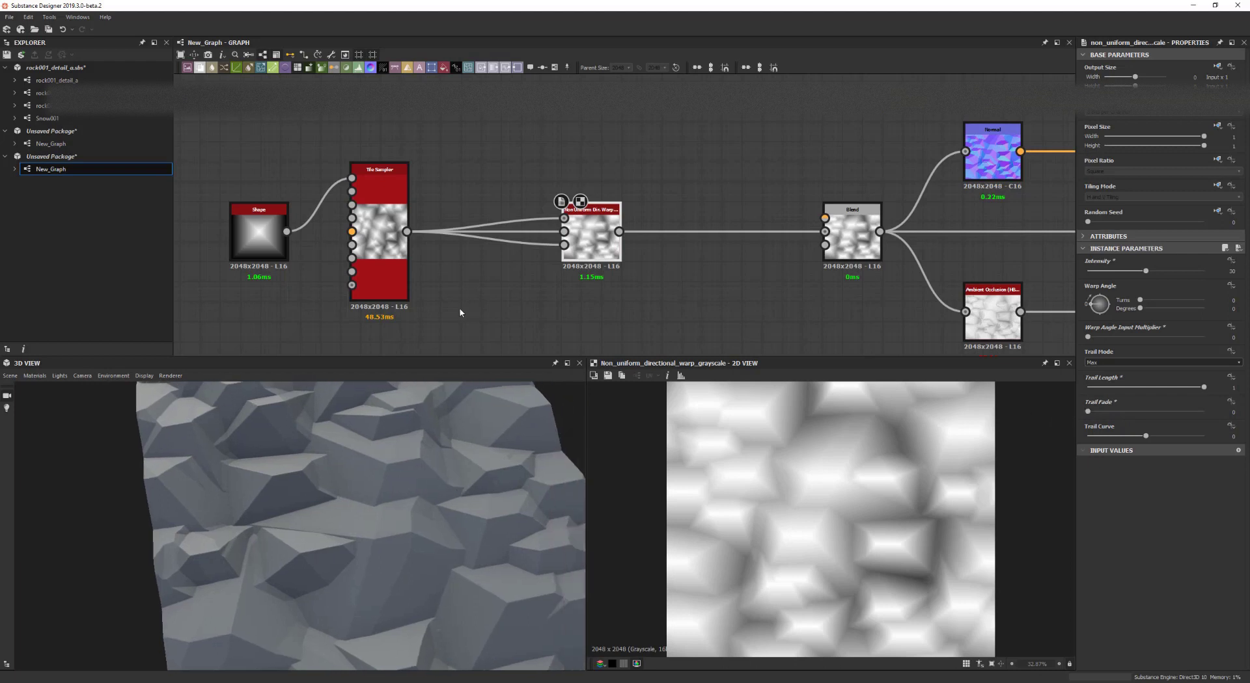
- Test the directional warp at Intensity 0, raise it to 60 with Trail Length at 1, and inspect the stretched rock forms in 3D
left_click_drag(1146, 271, 1071, 273)
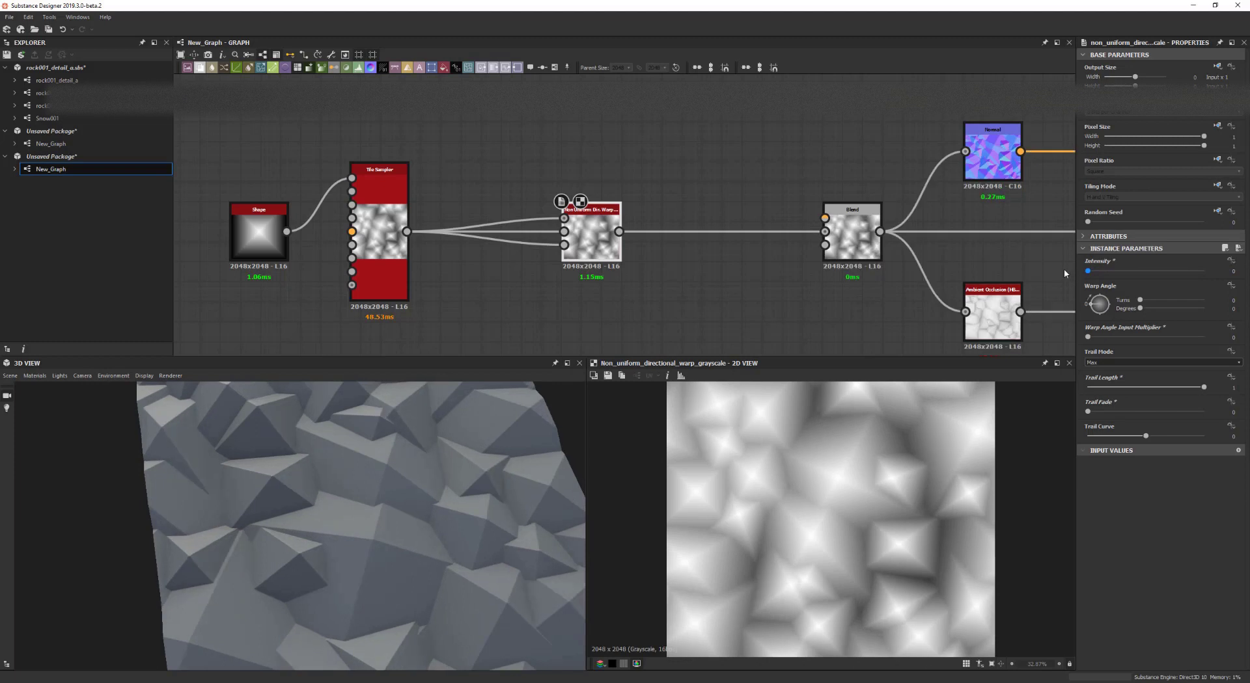
left_click(1088, 388)
mouse_move(1088, 272)
left_mouse_down()
mouse_move(1240, 283)
mouse_move(1068, 279)
left_mouse_up()
left_click_drag(1143, 388, 1204, 388)
left_click_drag(1092, 274, 1217, 280)
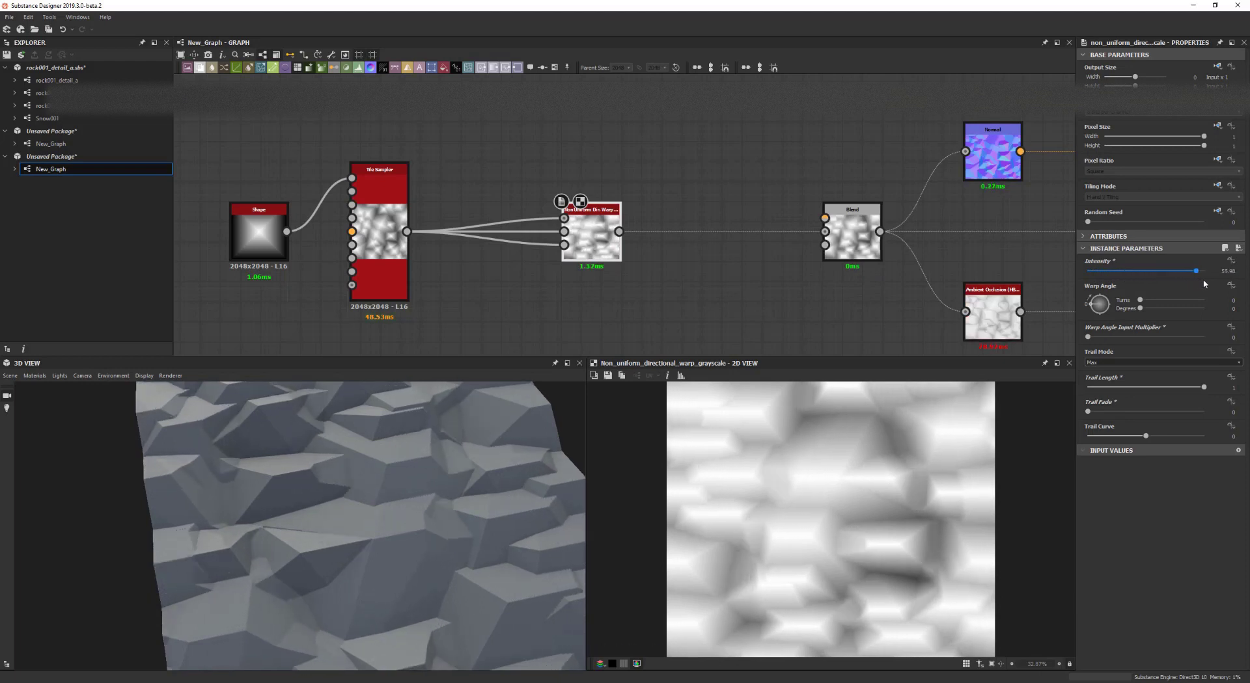
scroll(362, 517, "down", 4)
left_click_drag(362, 518, 363, 553)
scroll(384, 554, "up", 4)
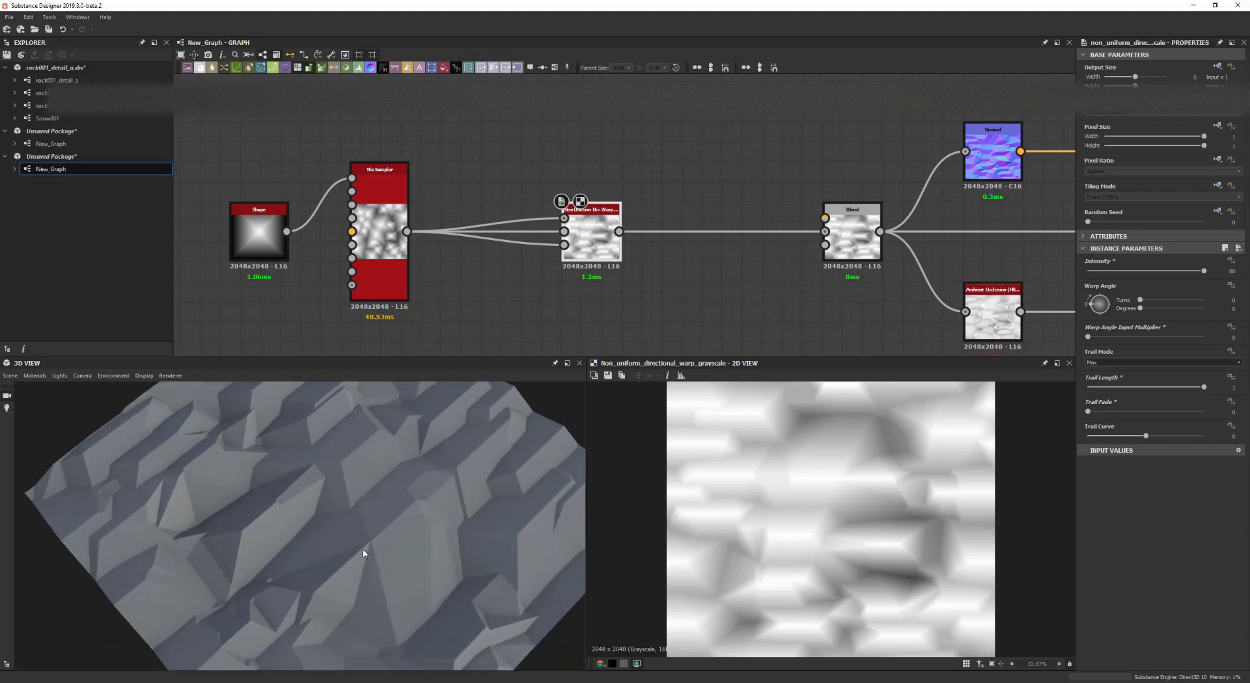
mouse_move(363, 554)
left_mouse_down()
mouse_move(322, 568)
mouse_move(350, 561)
left_mouse_up()
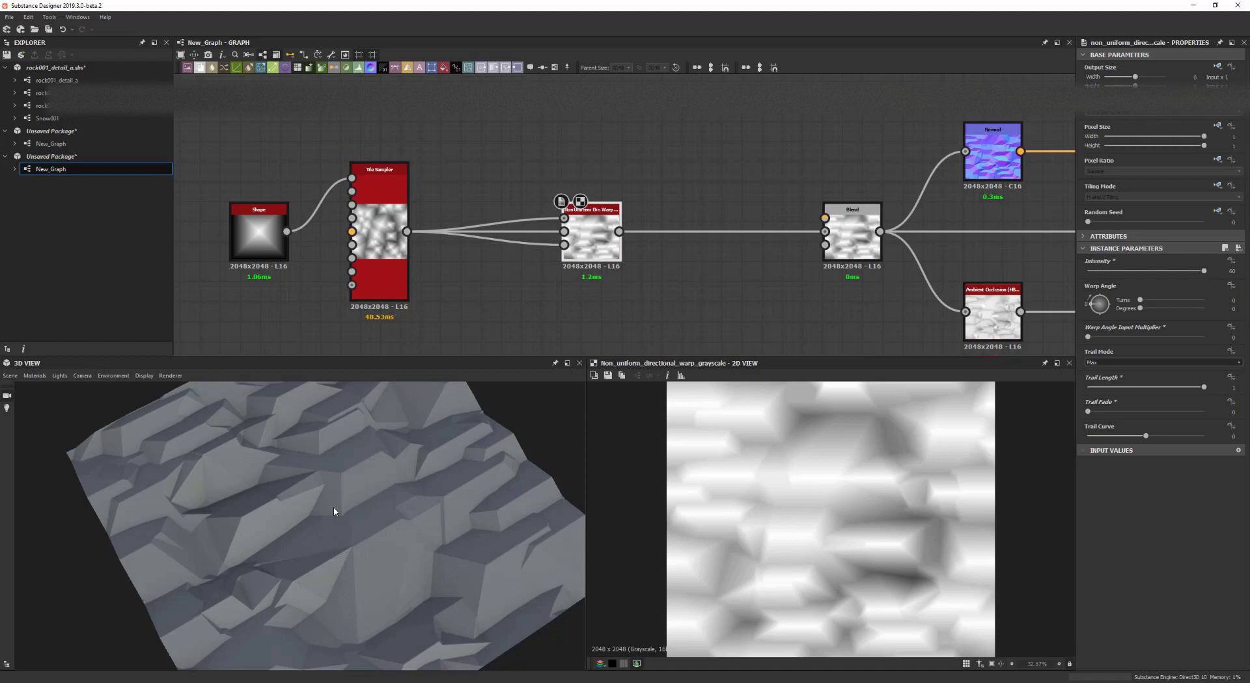
left_click_drag(333, 511, 317, 515)
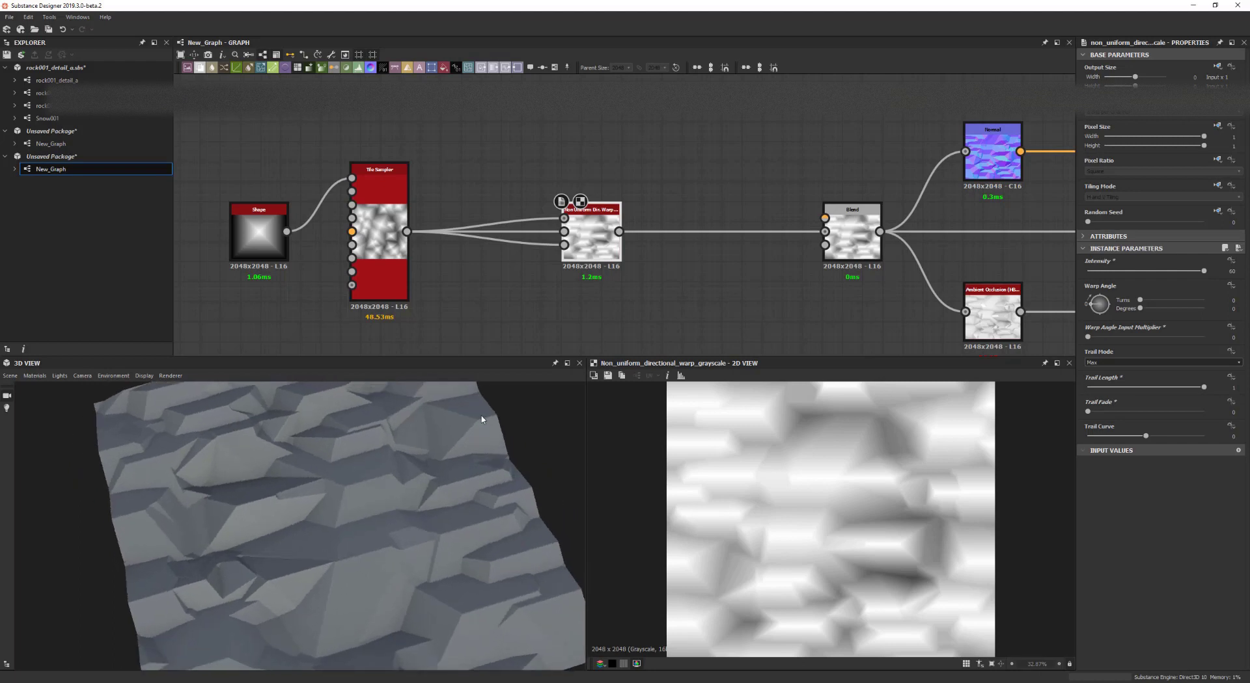
- Move the Shape, Tile Sampler and directional warp nodes farther from the Blend node, with the warp close beside the Tile Sampler
mouse_move(670, 276)
middle_mouse_down()
mouse_move(733, 284)
mouse_move(659, 289)
middle_mouse_up()
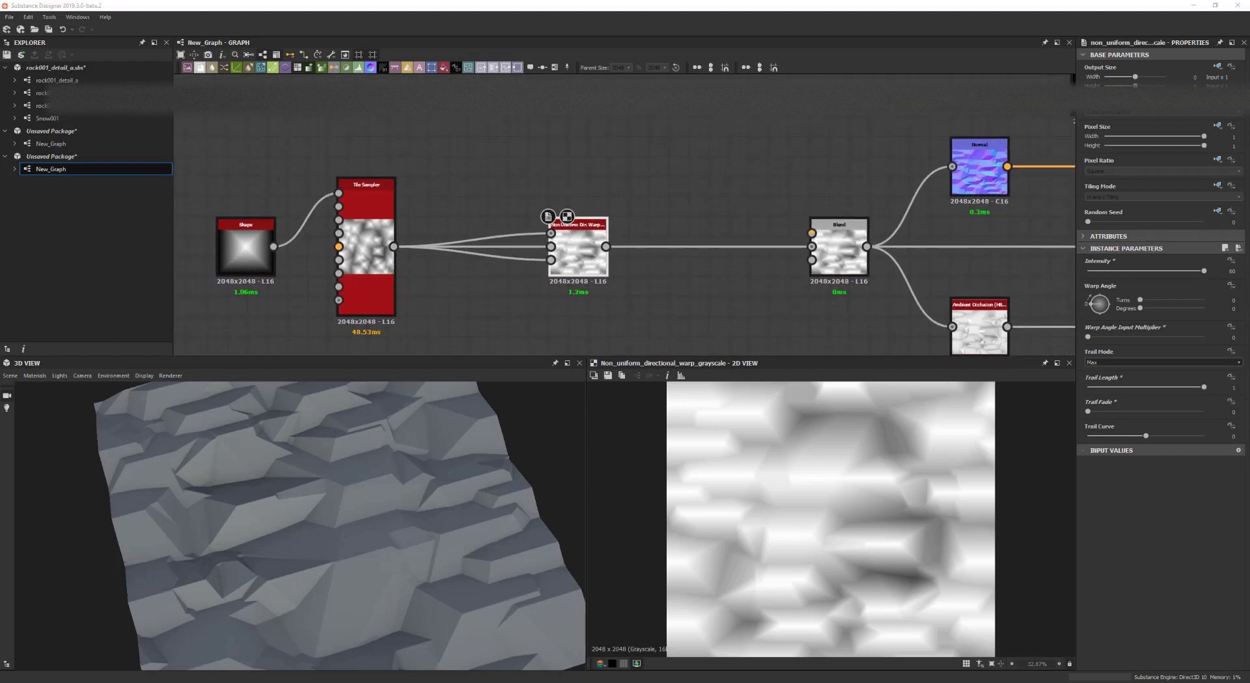
middle_click_drag(607, 158, 656, 150)
left_click_drag(254, 195, 475, 251)
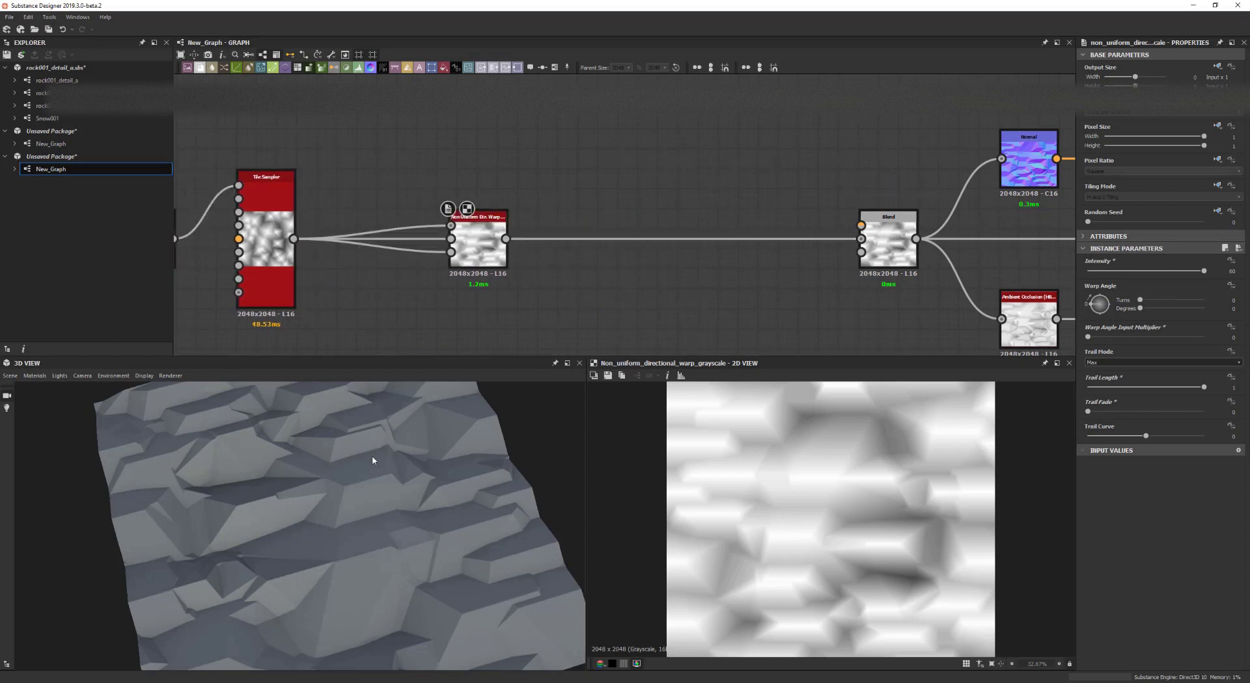
left_click_drag(373, 461, 347, 518)
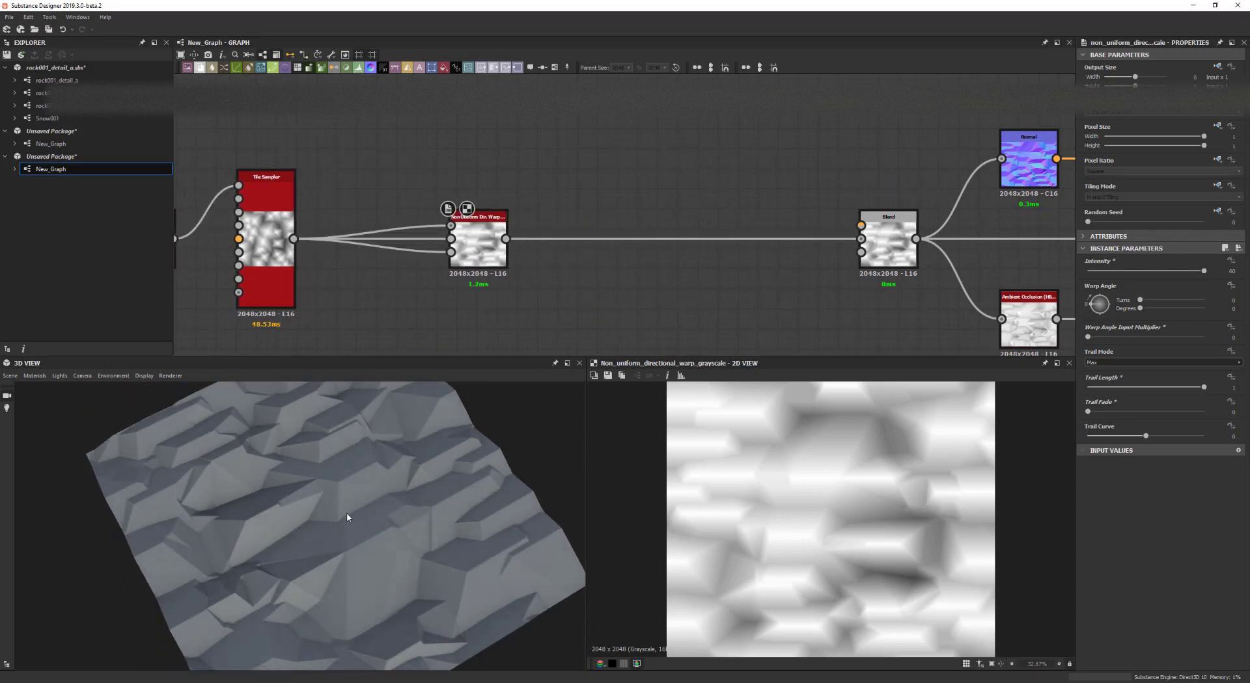
middle_click_drag(587, 285, 736, 296)
left_click_drag(640, 268, 549, 268)
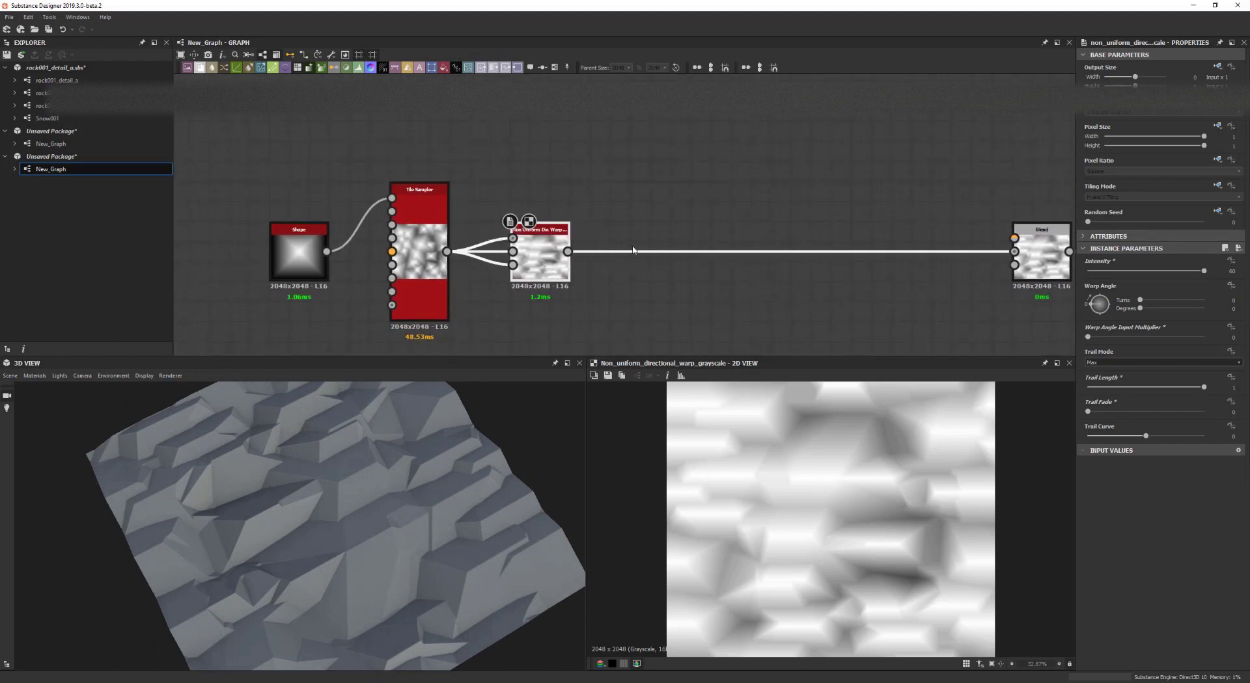
middle_click_drag(628, 156, 480, 175)
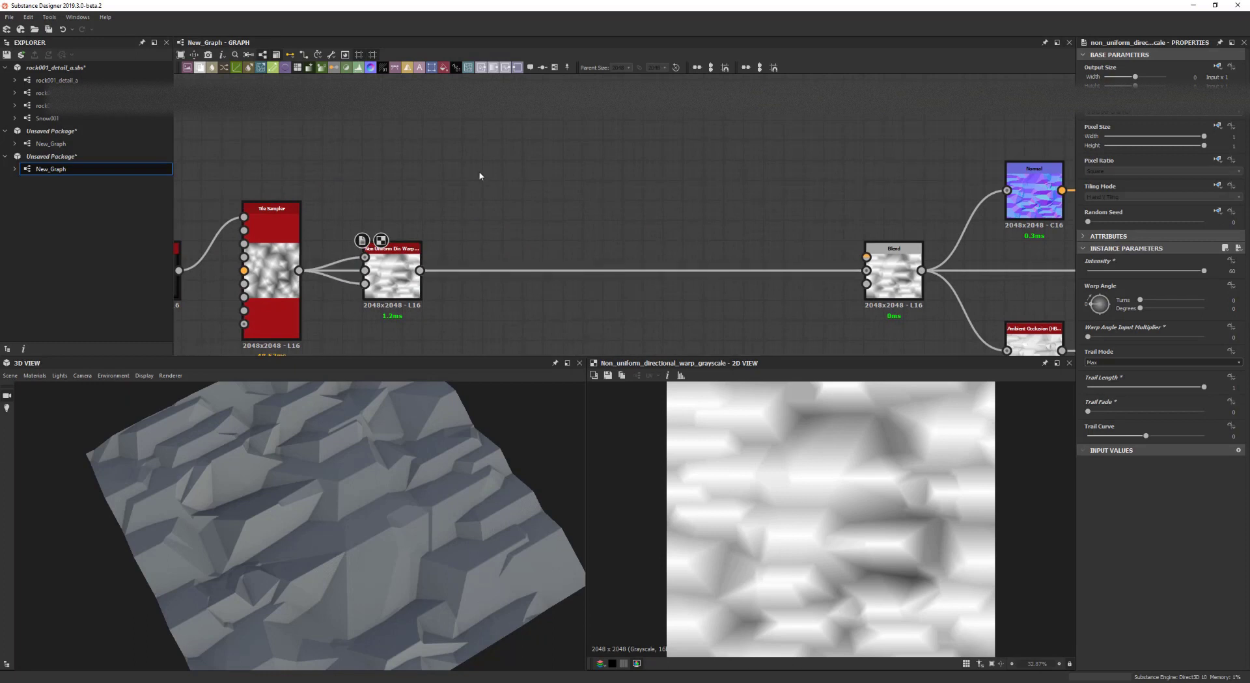
- Add a Shadows node fed by the directional warp, with Shadow Distance 1 and Samples 16
key("space")
type("Shad")
key("Return")
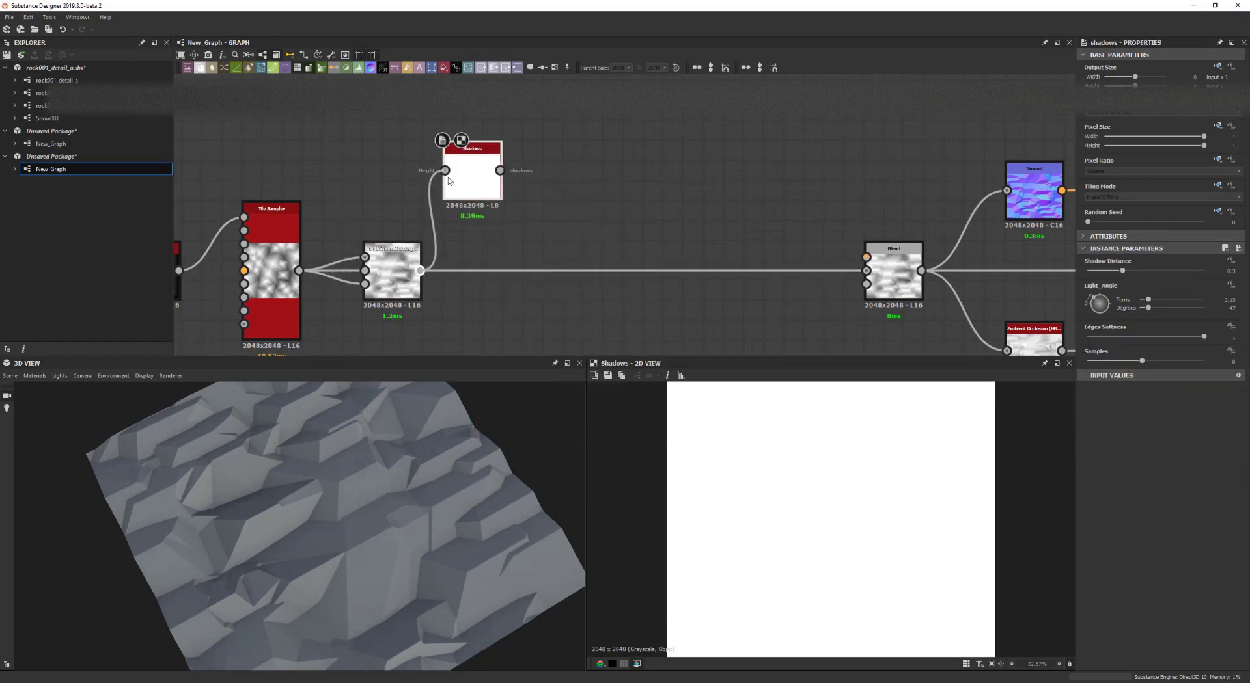
left_click_drag(1214, 276, 1220, 276)
left_click_drag(1142, 360, 1210, 361)
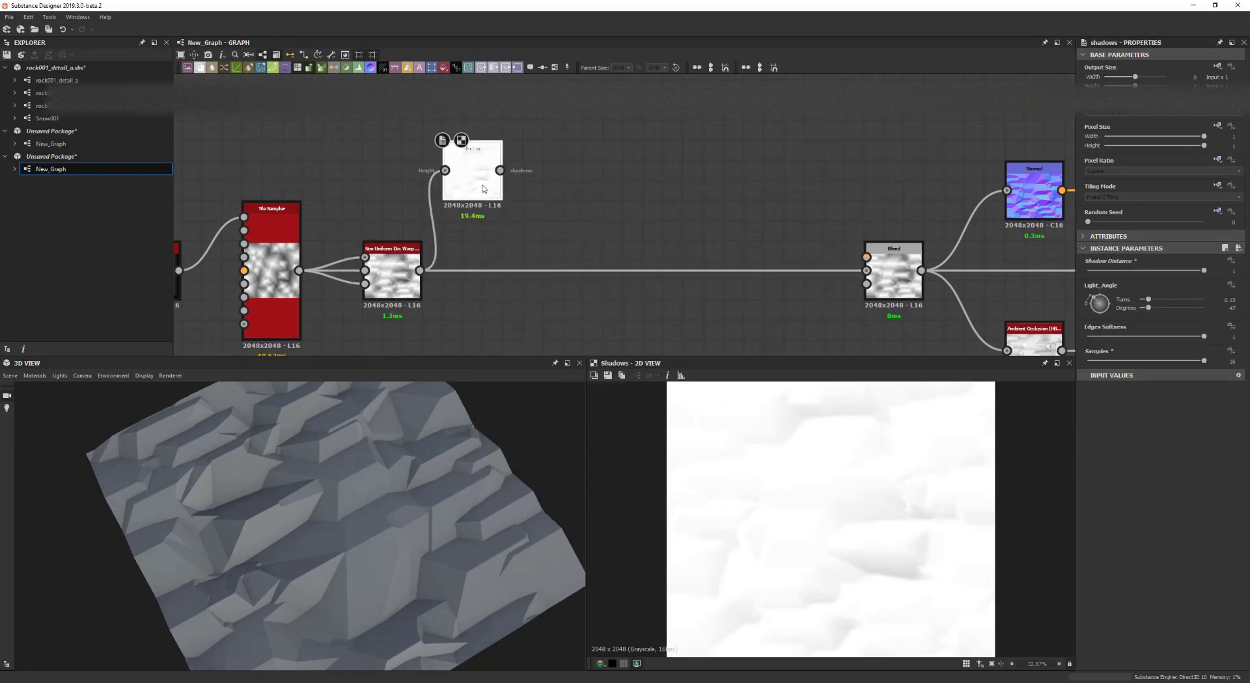
- Chain Auto Levels and Quantize Grayscale nodes after Shadows, and raise the Quantize amount for more tonal steps
key("space")
left_click(528, 209)
left_click_drag(570, 186, 551, 185)
middle_click_drag(616, 208, 563, 212)
key("space")
left_click(538, 239)
left_click_drag(593, 195, 573, 197)
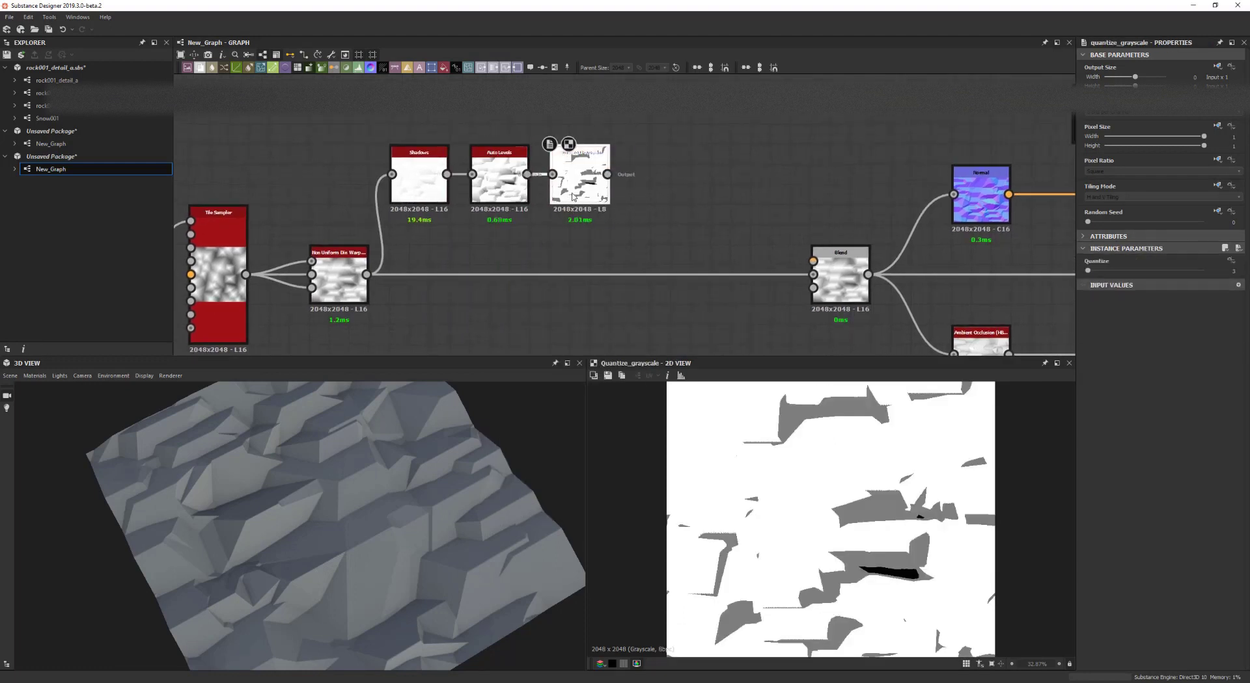
scroll(1101, 269, "up", 1)
middle_click_drag(624, 197, 564, 197)
- Add an Edge Detect node directly after the Quantize Grayscale node
key("space")
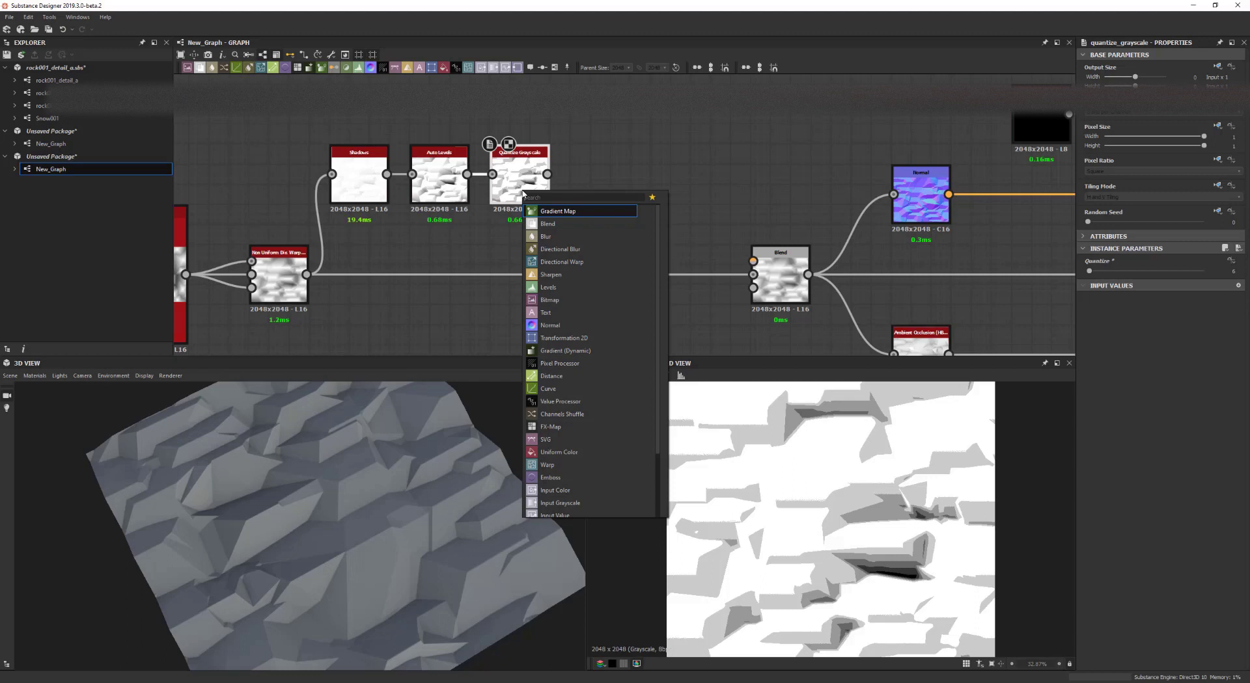
type("ed")
left_click(564, 251)
left_click_drag(600, 194, 581, 194)
- Move the whole group of nodes upstream of the final Blend farther away from it to make room
scroll(550, 215, "down", 2)
middle_click_drag(550, 215, 681, 200)
left_click_drag(286, 134, 728, 343)
left_click_drag(716, 177, 622, 177)
left_click(657, 195)
scroll(661, 193, "up", 2)
middle_click_drag(660, 193, 569, 202)
- Set the Edge Detect node's Edge Width to 1.5 and Edge Roundness to about 1.87
left_click(505, 170)
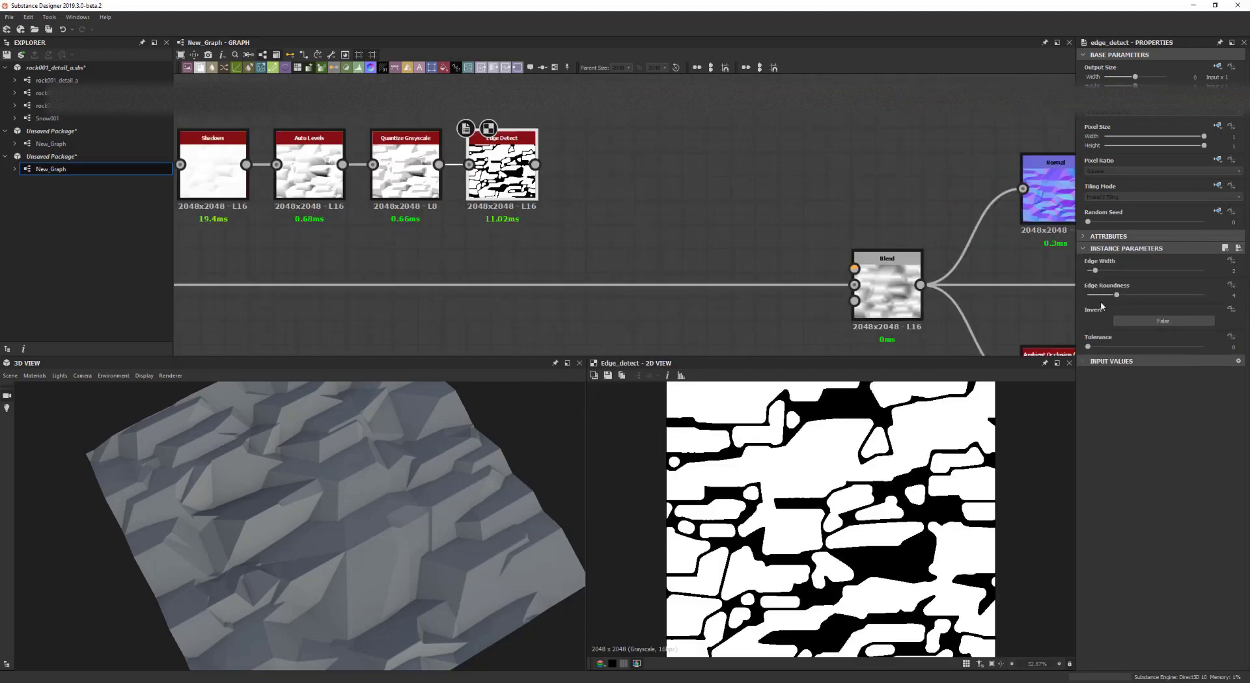
left_click(1101, 295)
left_click_drag(1095, 272, 1092, 272)
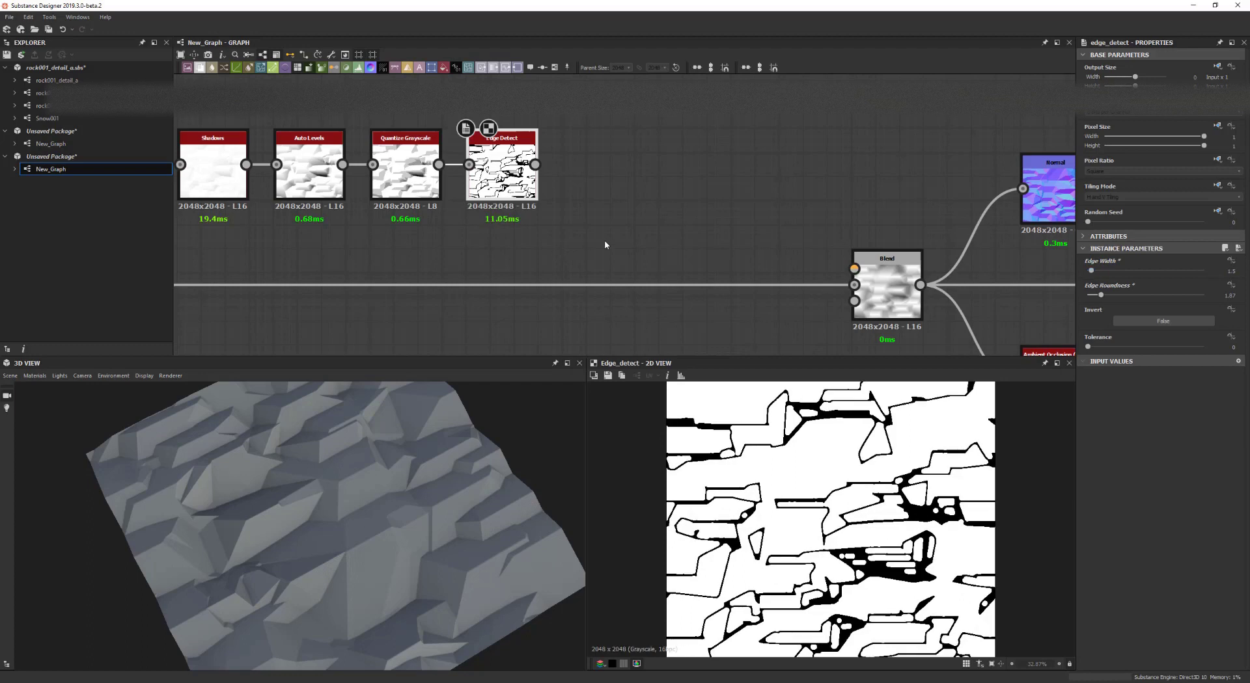
- Add a Bevel node after Edge Detect and set its Distance to 0.07
middle_click_drag(605, 246, 585, 245)
key("space")
type("bev")
key("Return")
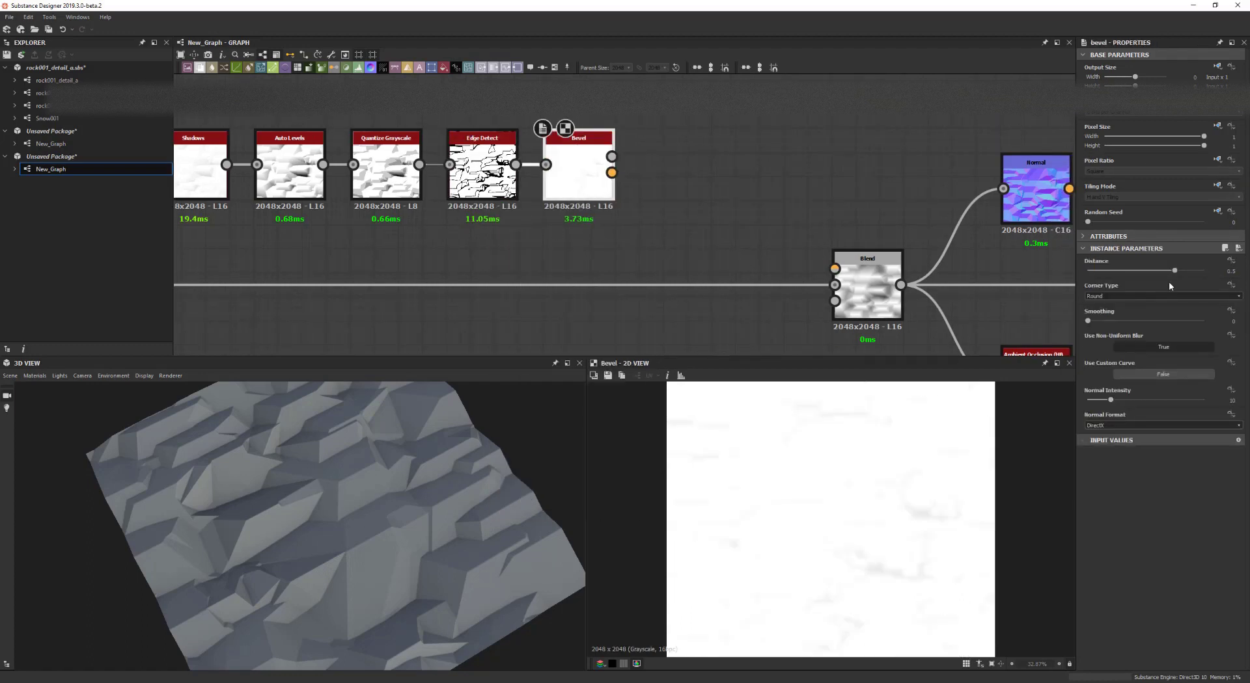
left_click_drag(1166, 272, 1149, 273)
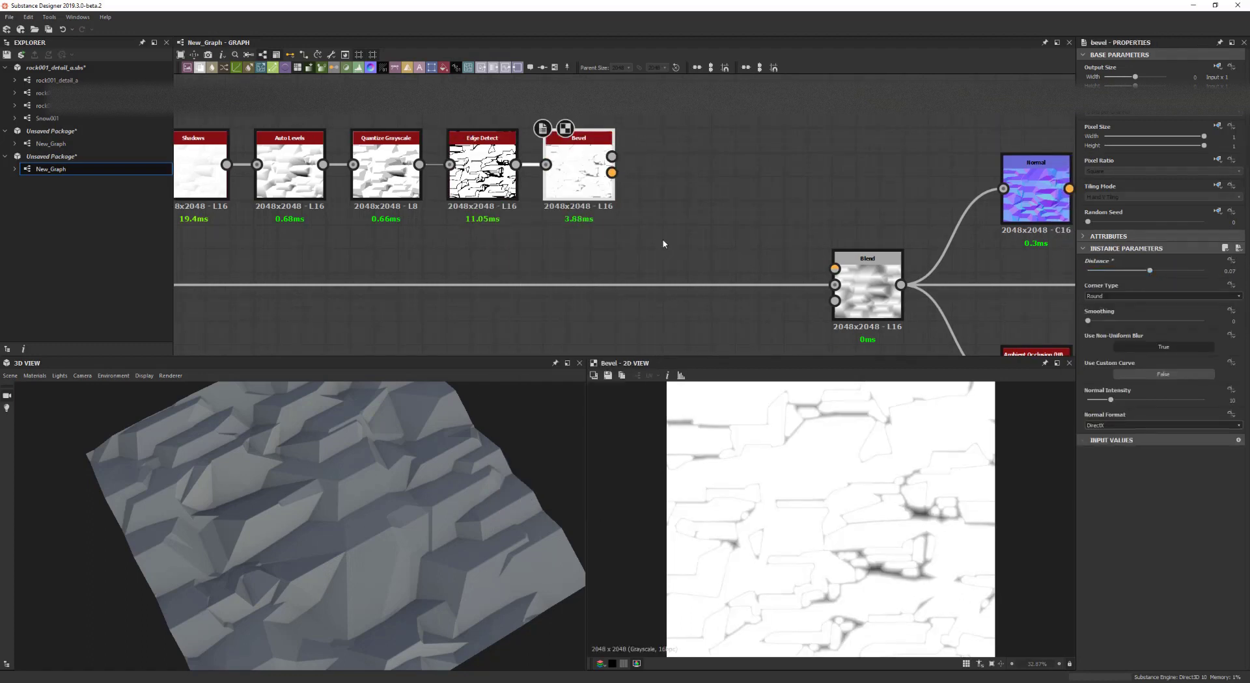
- Insert a Blend node combining the Bevel with the warped height, change its blending mode to carve the edge lines, and inspect in 3D
left_click_drag(612, 157, 835, 269)
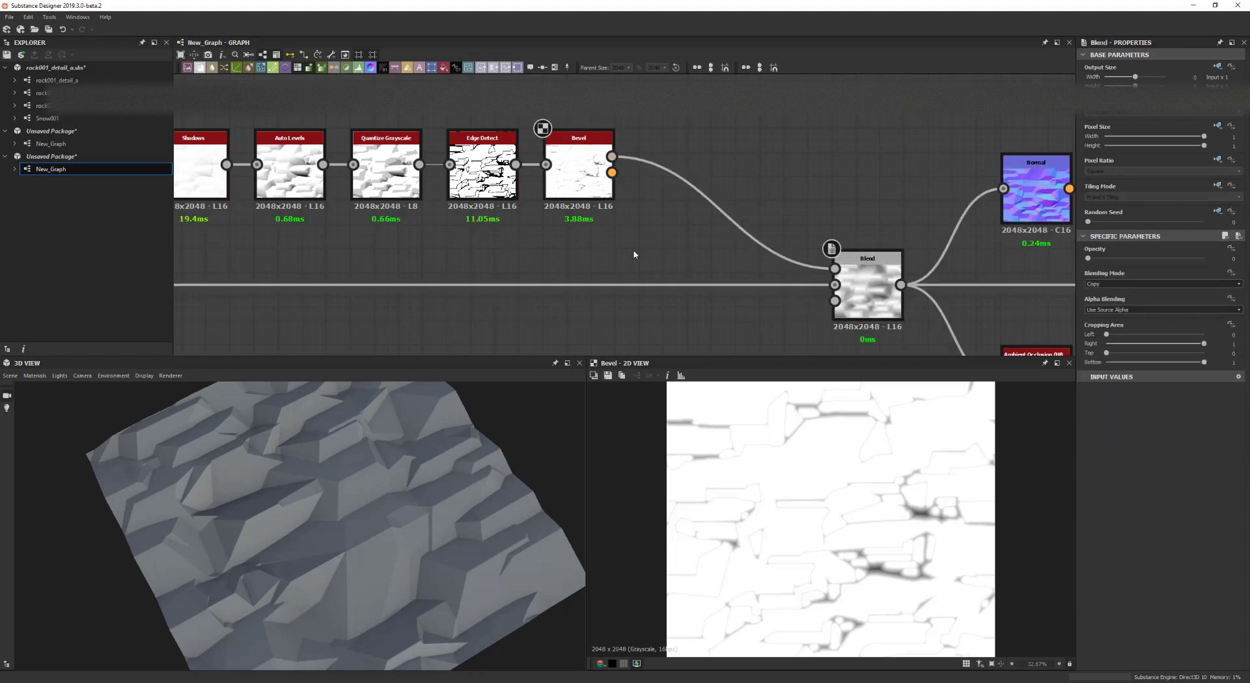
key("space")
left_click(727, 343)
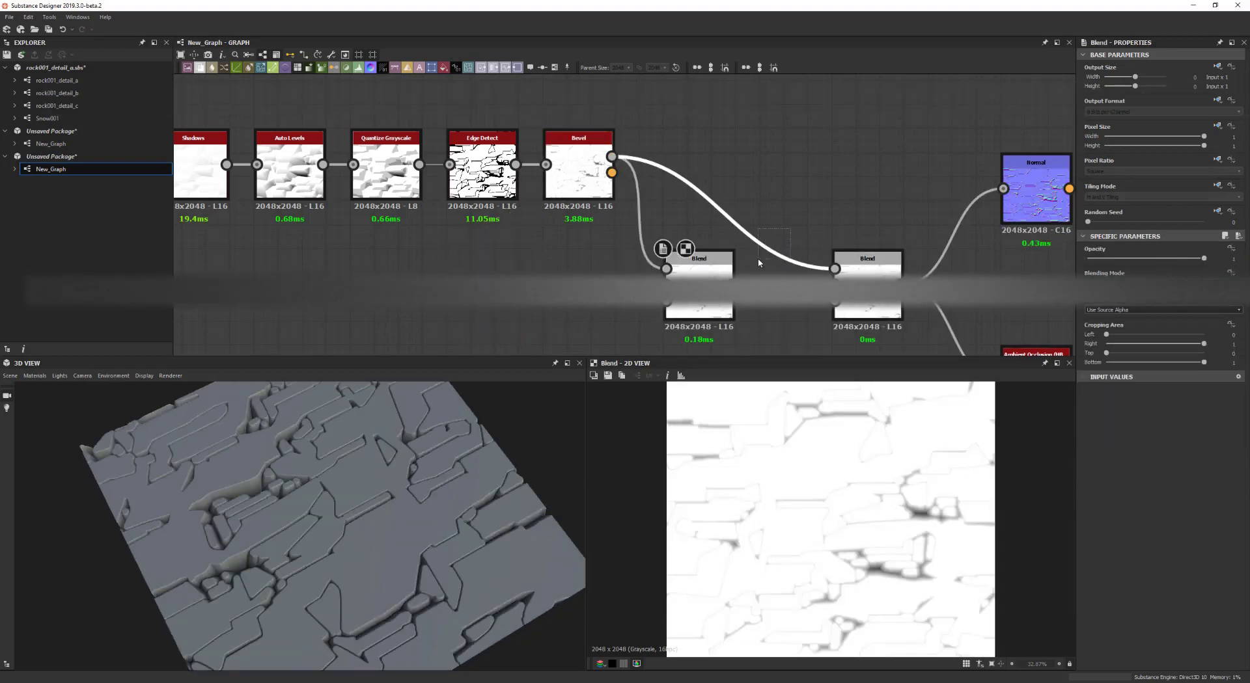
left_click(1135, 284)
left_click(1130, 312)
left_click_drag(319, 521, 324, 551)
right_click_drag(323, 551, 263, 542, "ctrl+shift")
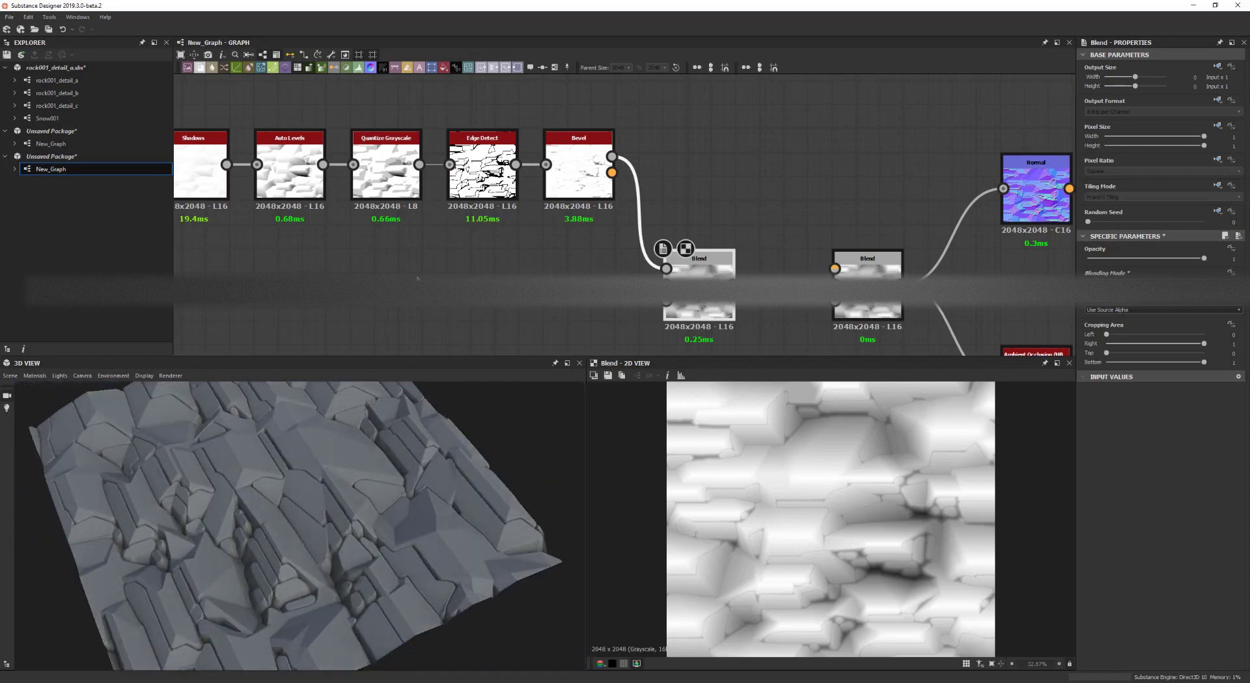
- Rotate the Shadows node's light angle to change the crack pattern, and lower the crack Blend's Opacity to 0.46
middle_click_drag(317, 254, 405, 264)
scroll(405, 264, "down", 1)
left_click(317, 195)
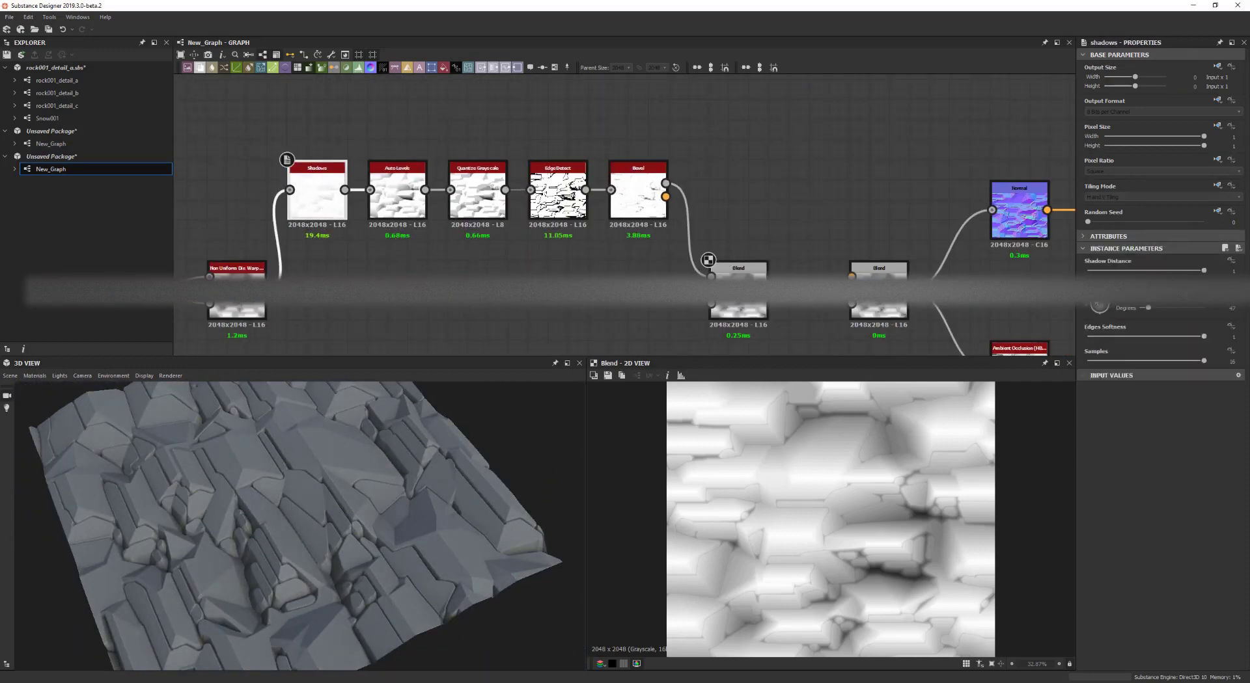
left_click_drag(1095, 301, 1091, 304)
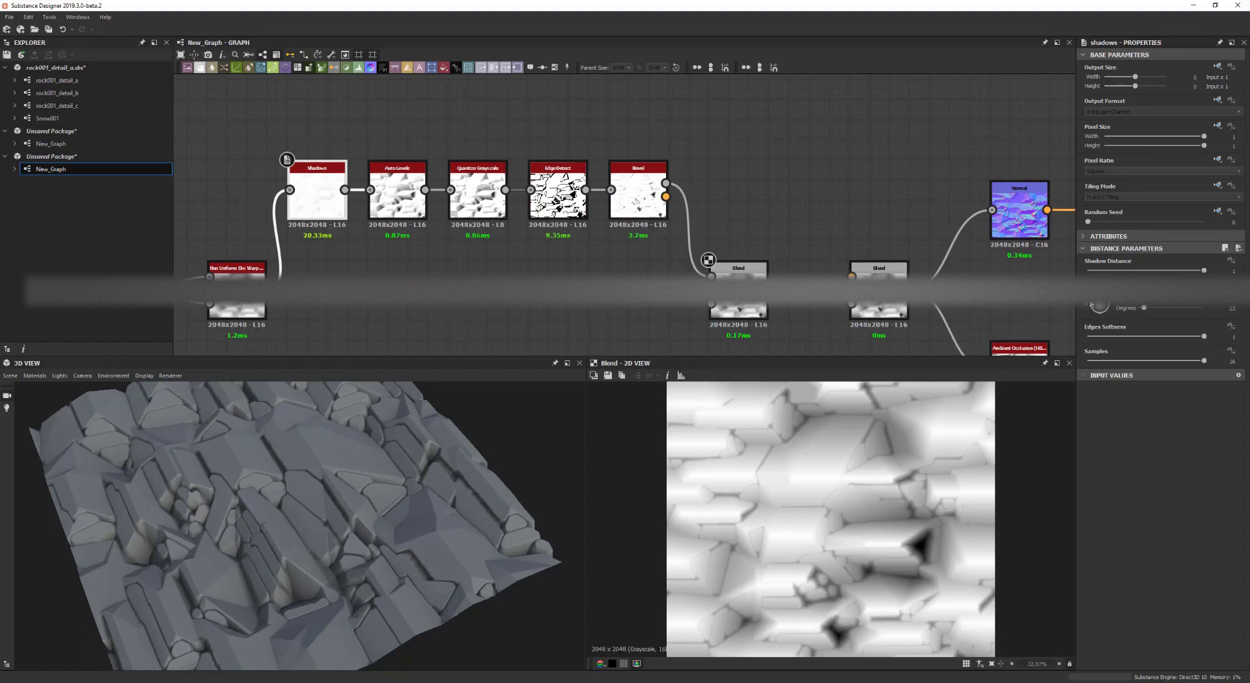
left_click_drag(300, 530, 424, 519)
left_click(738, 293)
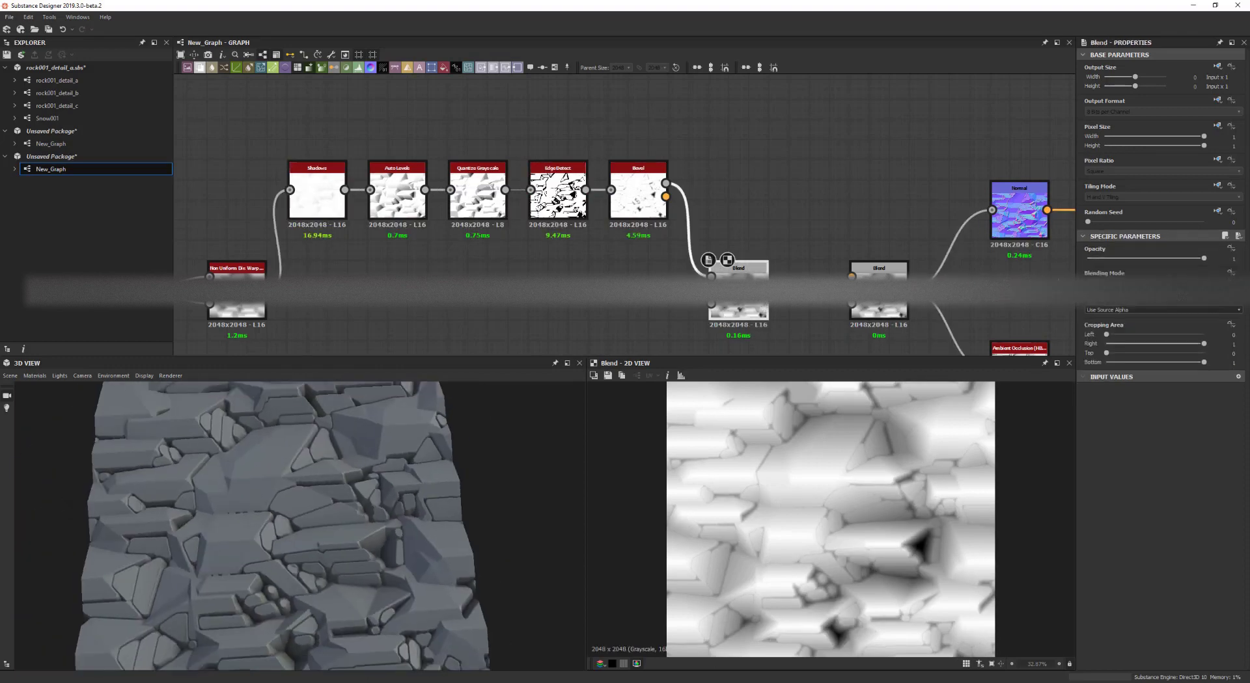
left_click_drag(1204, 258, 1137, 263)
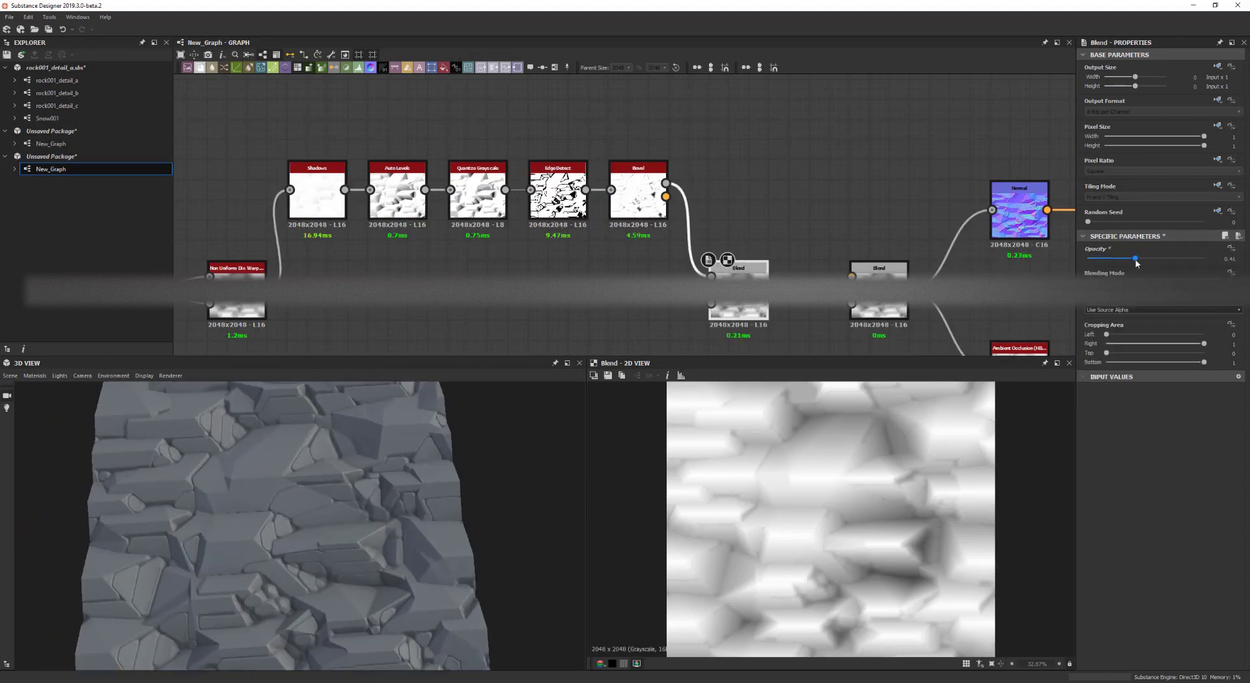
- Insert a Non Uniform Directional Warp Grayscale node after the crack Blend, with the Blend also feeding its intensity input
scroll(651, 213, "down", 4)
mouse_move(290, 176)
left_mouse_down()
mouse_move(713, 276)
mouse_move(580, 254)
left_mouse_up()
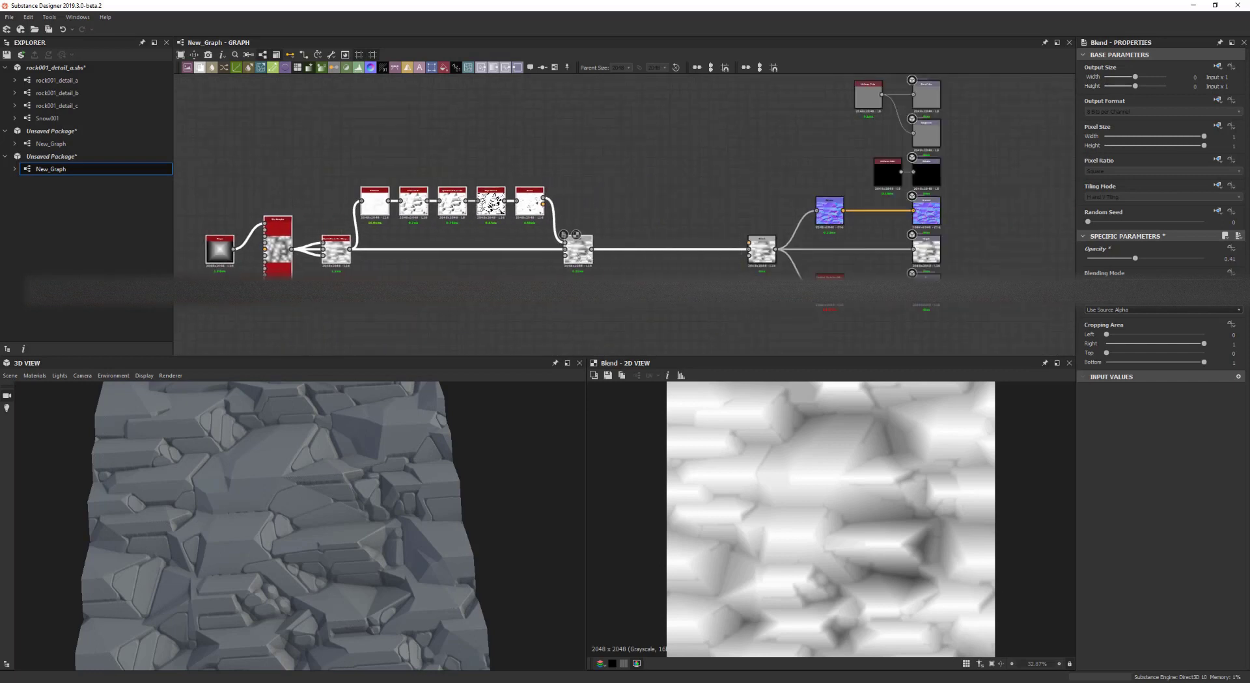
scroll(639, 278, "up", 3)
mouse_move(642, 210)
left_mouse_down()
mouse_move(670, 248)
mouse_move(668, 226)
left_mouse_up()
key("space")
type("non")
left_click(729, 334)
middle_click_drag(611, 260, 649, 279)
scroll(649, 273, "up", 1)
left_click_drag(550, 249, 620, 249)
- Add a Slope Blur Grayscale node between the Bevel and the crack Blend and align it with the chain
left_click(514, 196)
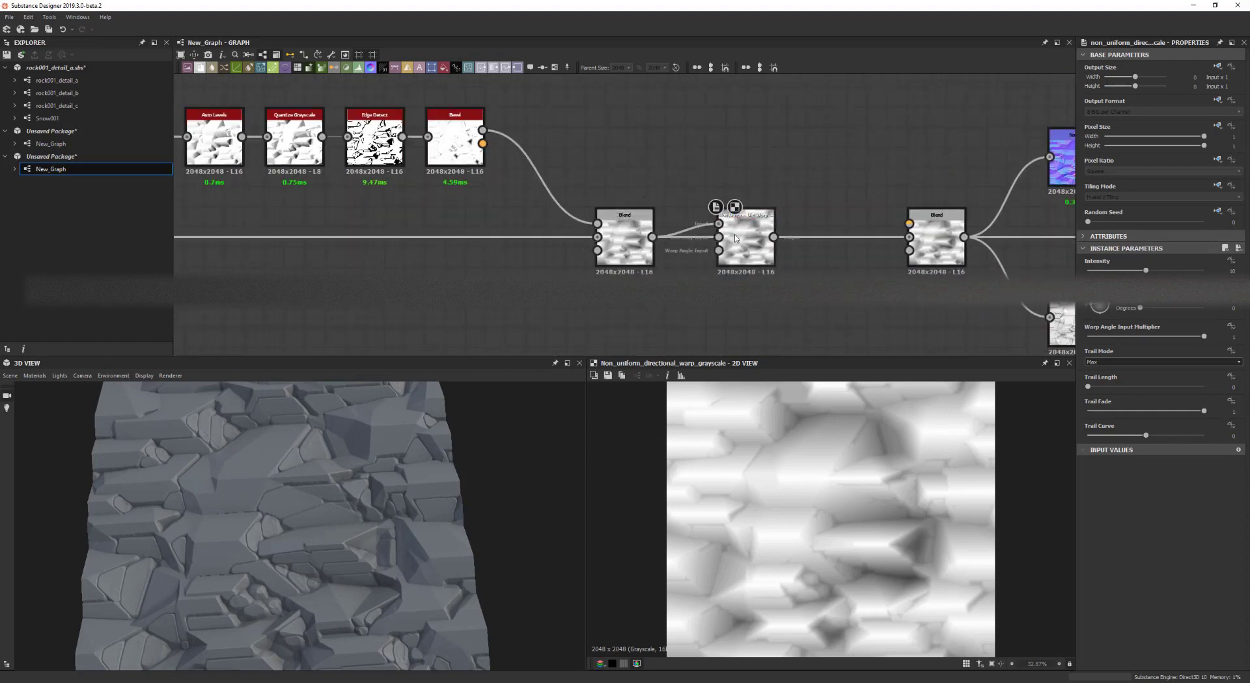
key("space")
type("slope")
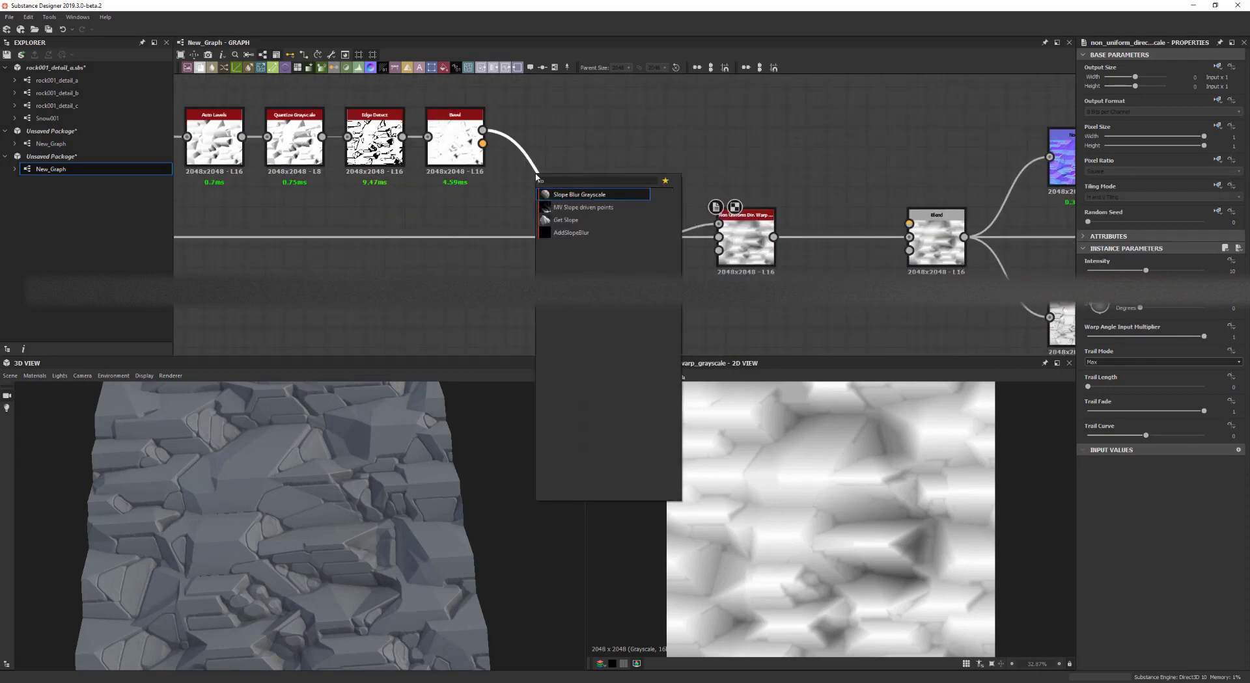
key("Return")
left_click_drag(539, 187, 536, 137)
- Add a Clouds 2 node above the Bevel and connect it to the Slope Blur Grayscale's slope input
left_click(486, 209)
key("space")
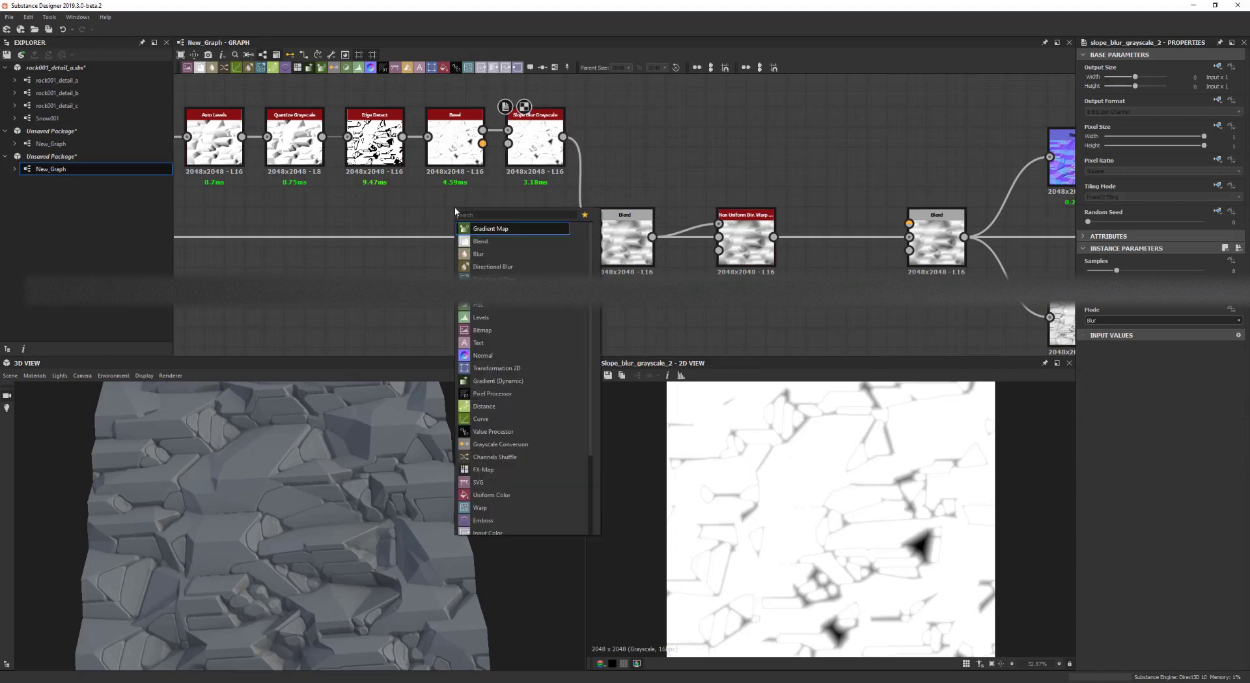
type("clo")
key("Down")
key("Down")
key("Down")
key("Down")
key("Return")
left_click_drag(455, 210, 456, 131)
middle_click_drag(506, 191, 601, 267)
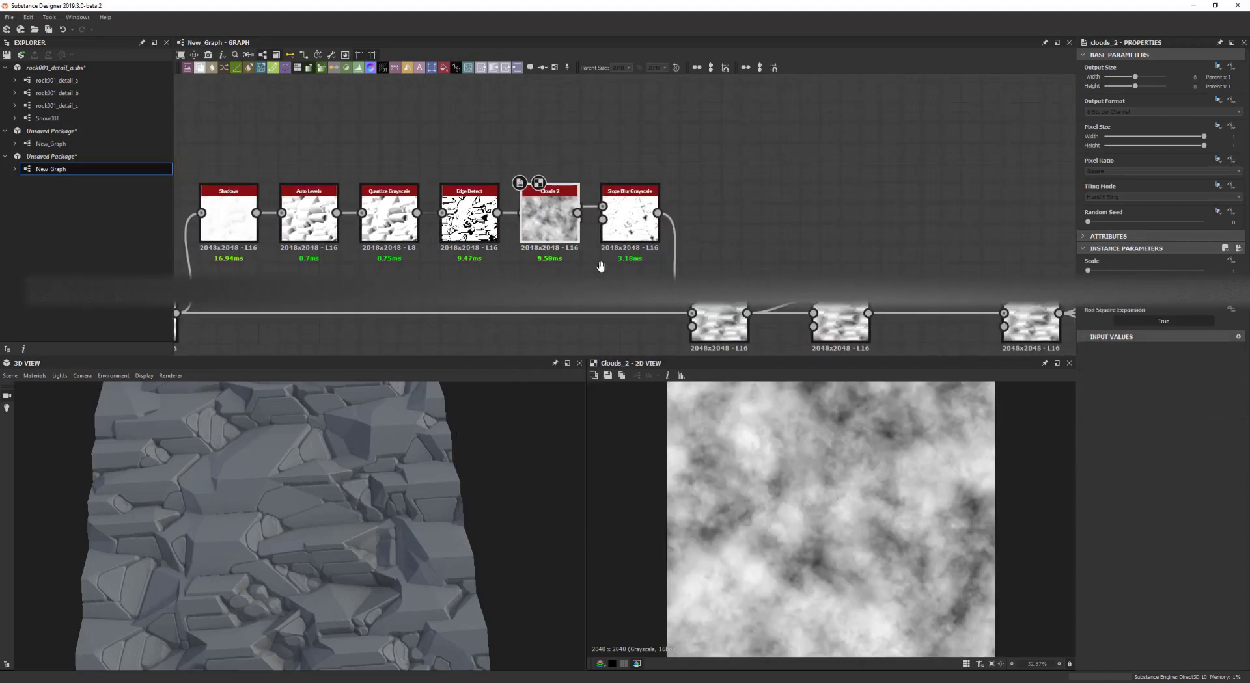
scroll(600, 267, "down", 1)
left_click_drag(557, 222, 555, 157)
left_click_drag(583, 211, 600, 227)
scroll(332, 531, "up", 3)
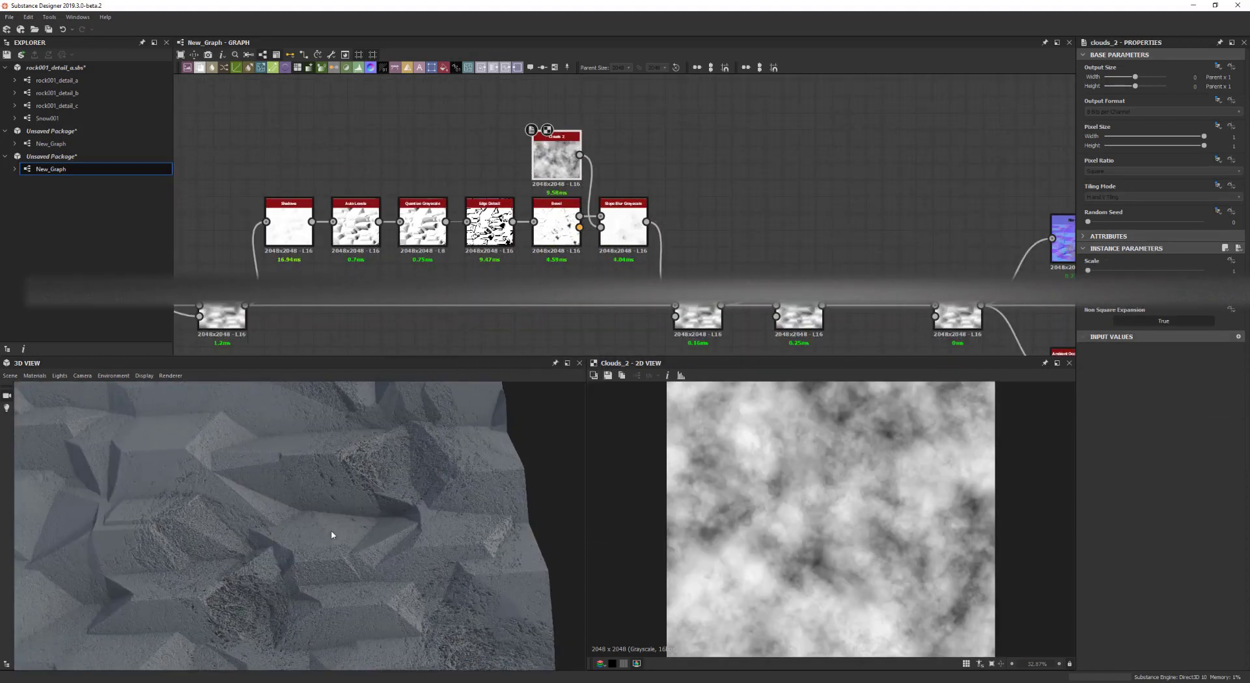
- Set the Slope Blur Grayscale's Samples to the maximum, lower its intensity, switch its Mode to Min, and inspect the crack edges in 3D
double_click(622, 236)
left_click(1121, 320)
left_click_drag(1127, 272, 1093, 295)
left_click(1121, 330)
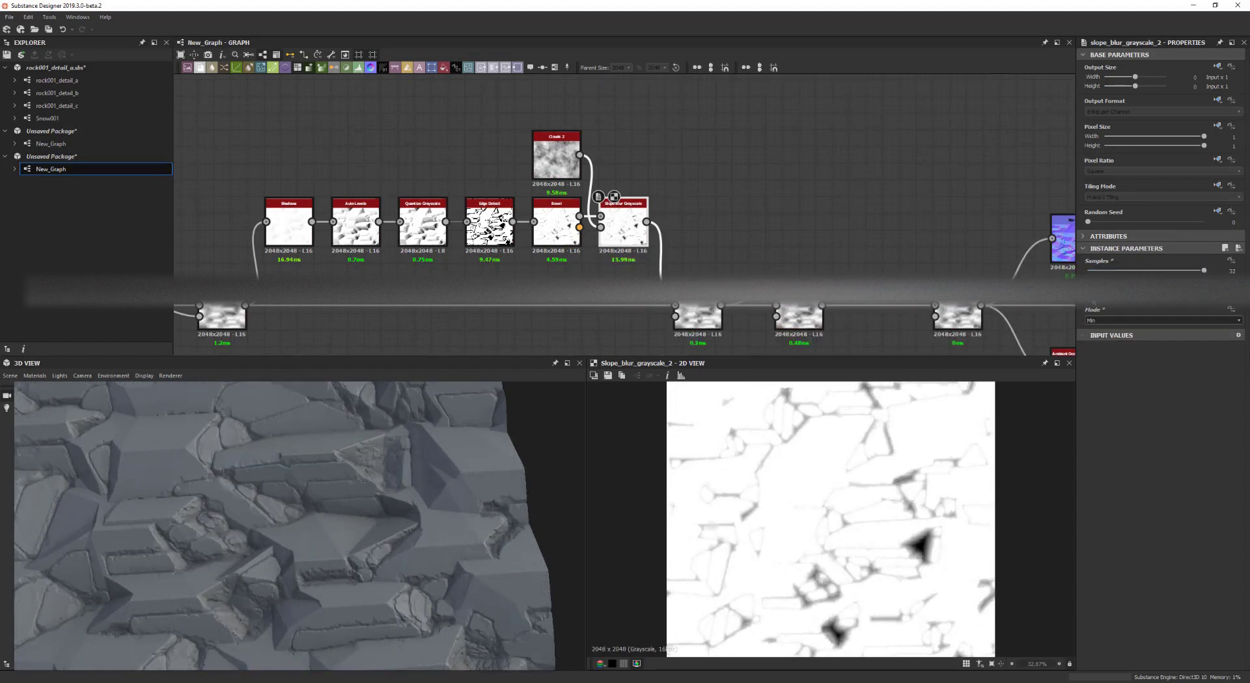
scroll(410, 541, "up", 3)
left_click_drag(394, 565, 430, 541)
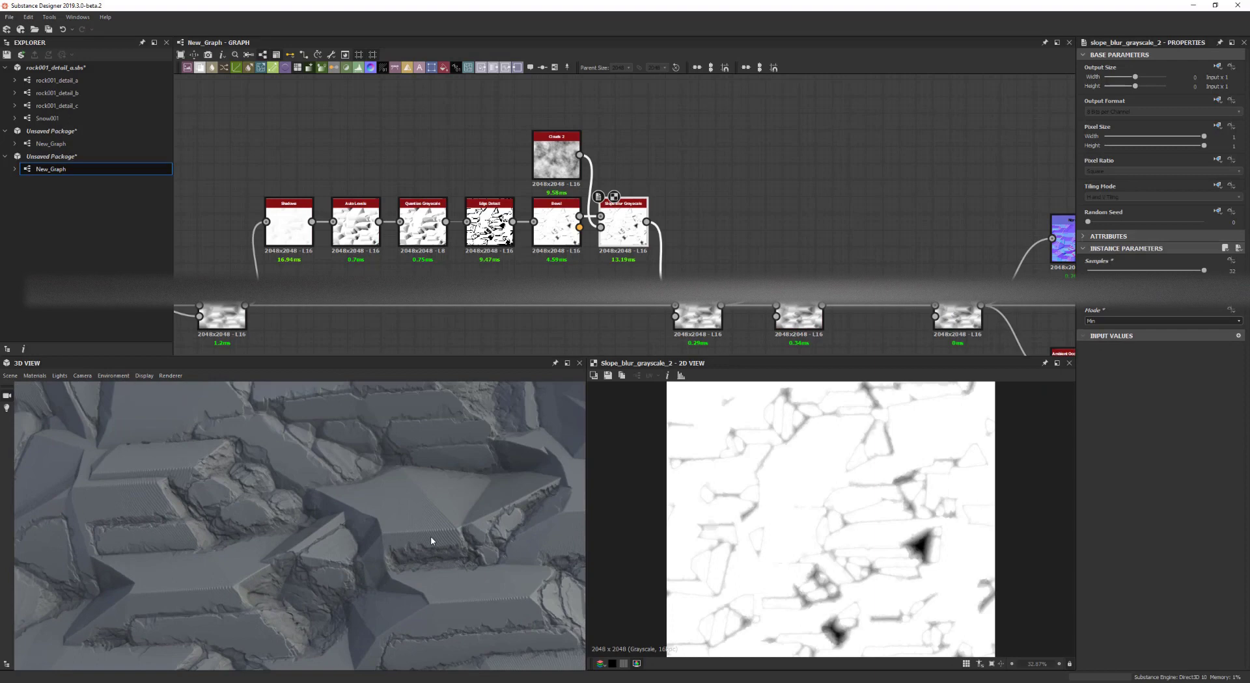
- Halve the Clouds 2 node's output width and height to 1024x1024 and return to the Slope Blur Grayscale's settings
left_click(561, 161)
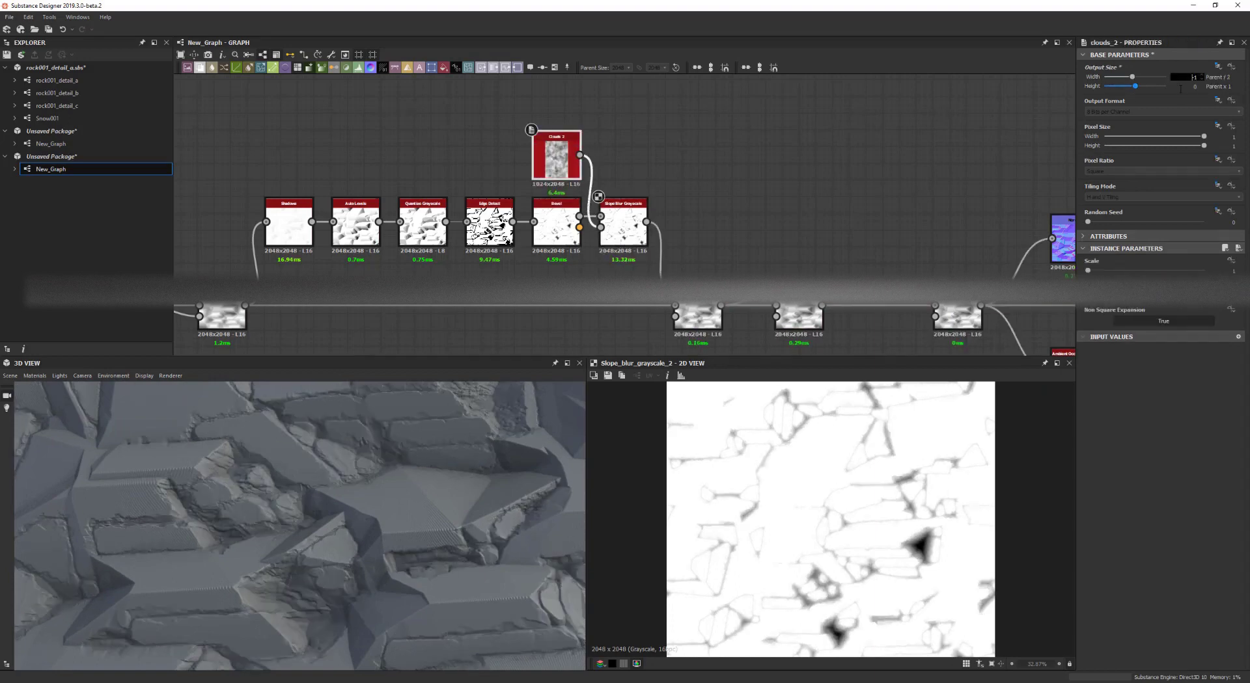
left_click_drag(1195, 77, 1180, 90)
left_click(625, 222)
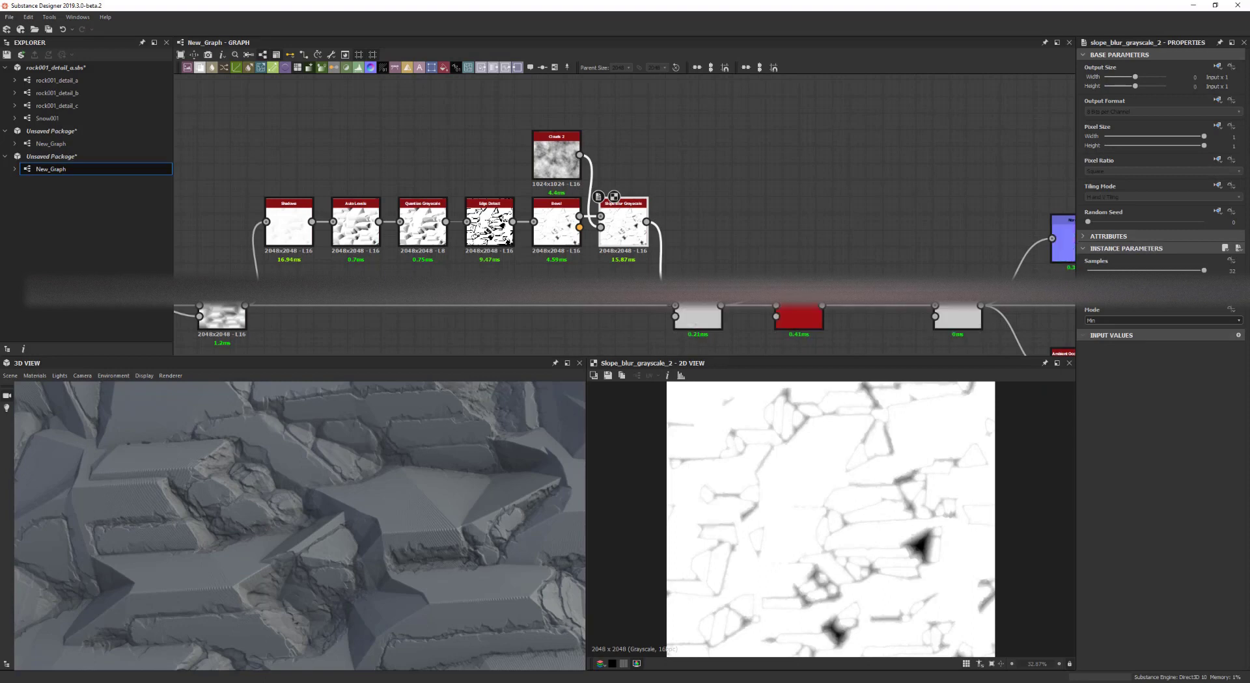
- Place Clouds 2 below the Bevel, connect it to the new directional warp's Warp Angle Input, and inspect the rock surface in 3D
middle_click_drag(716, 182, 640, 153)
left_click_drag(700, 288, 470, 333)
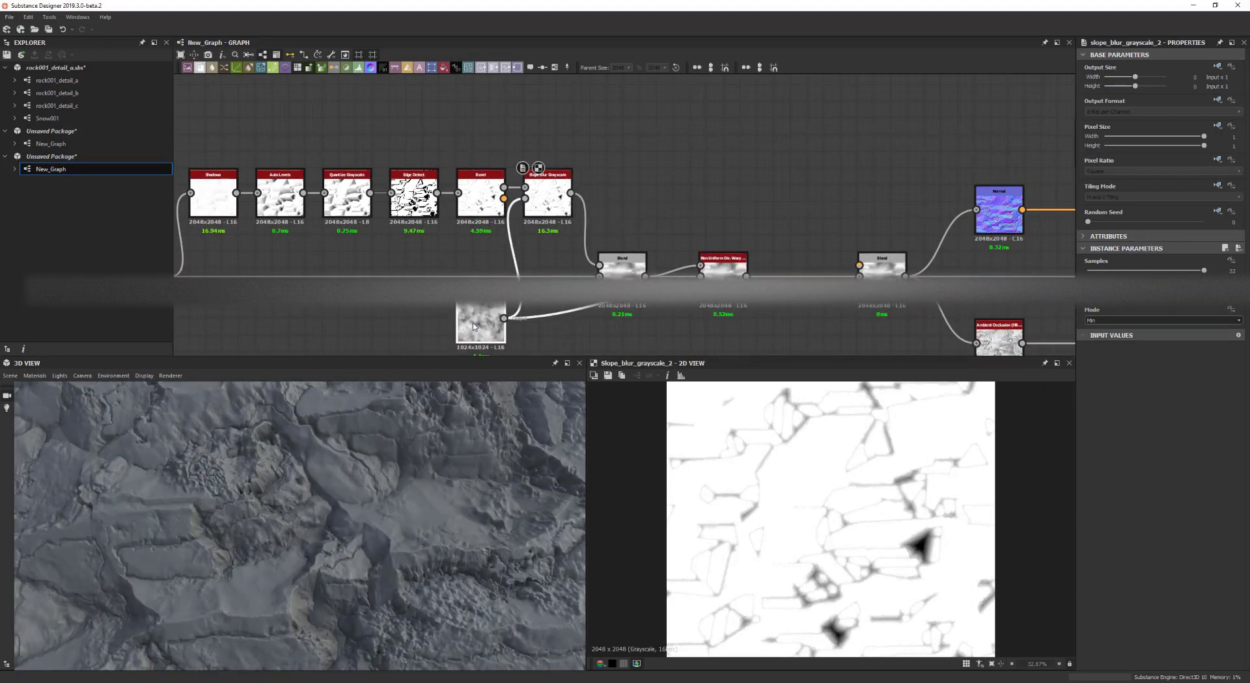
middle_click_drag(690, 260, 631, 184)
left_click_drag(663, 218, 662, 252)
double_click(669, 241)
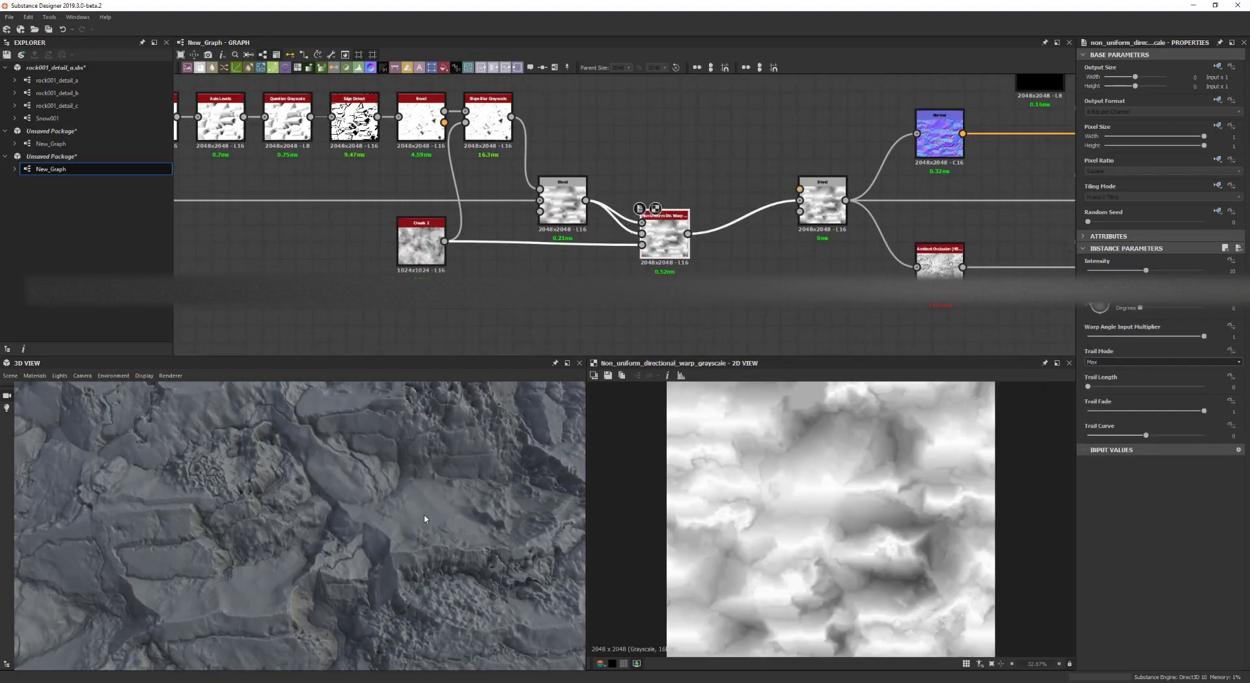
scroll(425, 518, "down", 4)
left_click_drag(416, 516, 391, 532)
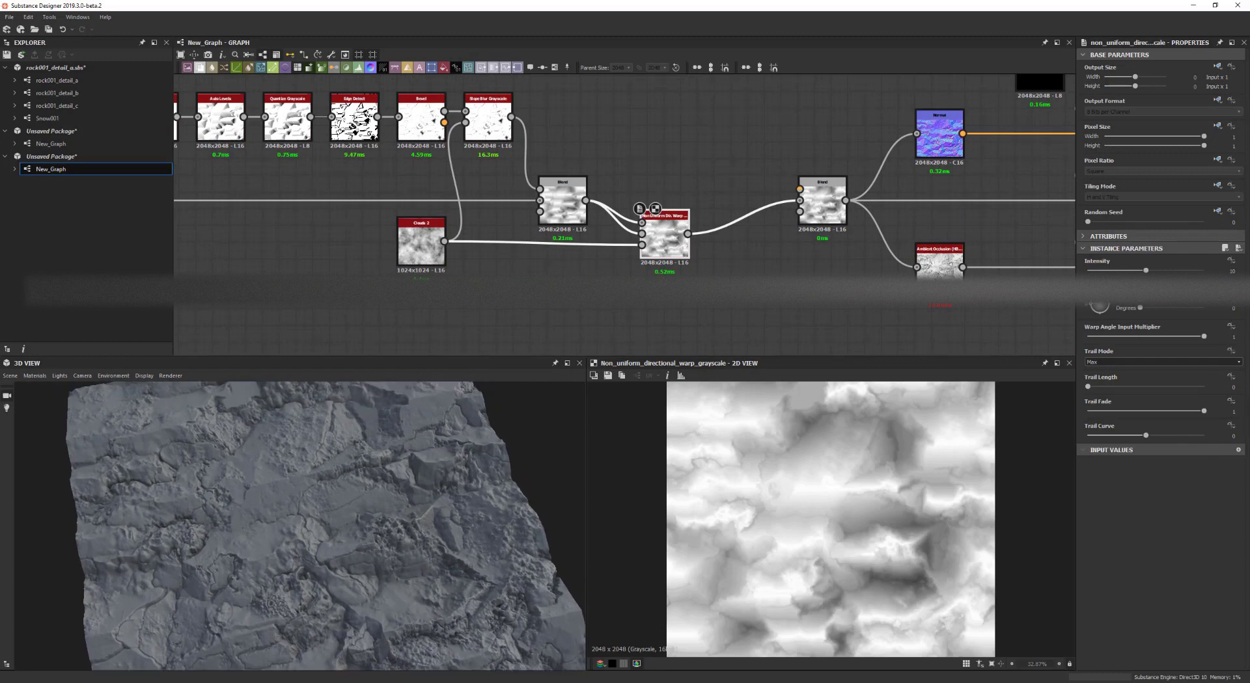
left_click_drag(660, 243, 686, 240)
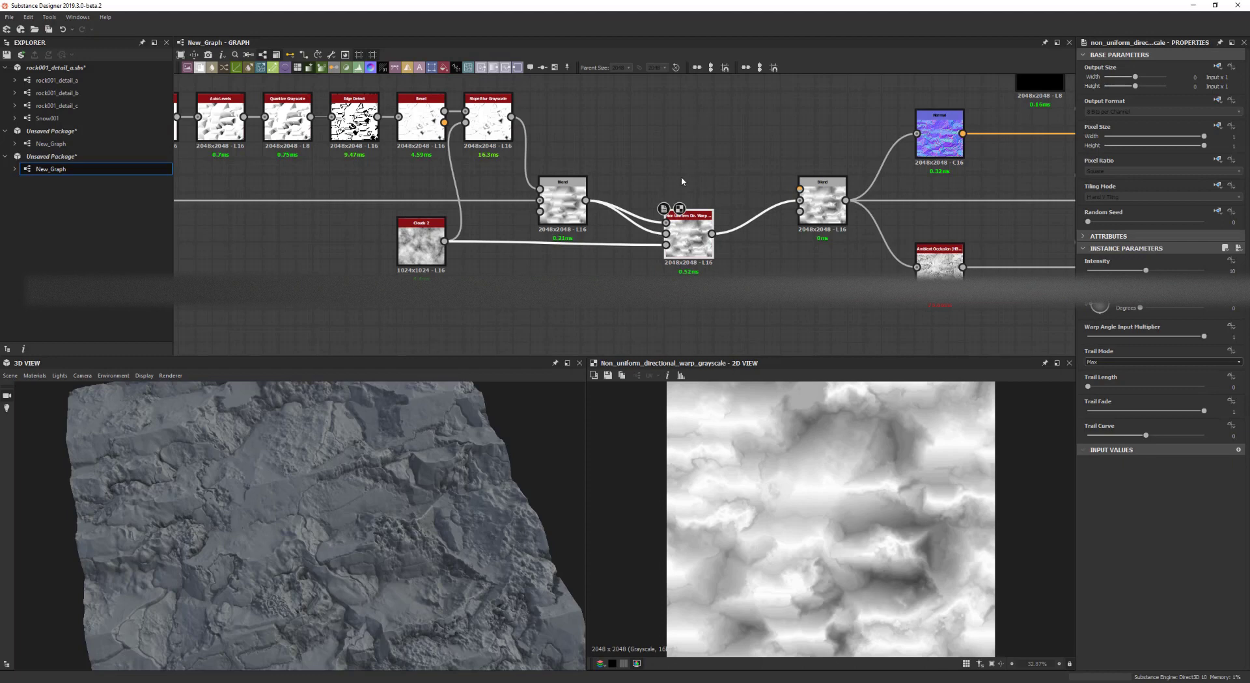
middle_click_drag(681, 181, 692, 169)
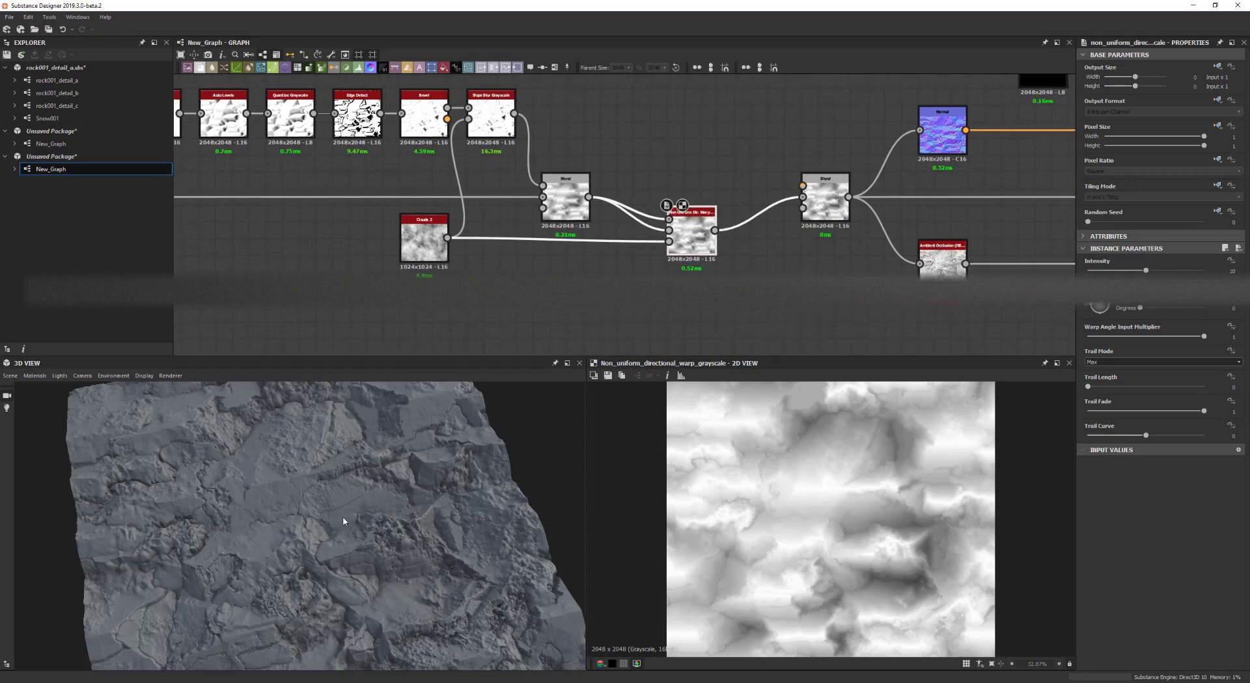
mouse_move(344, 521)
left_mouse_down()
mouse_move(273, 519)
mouse_move(327, 525)
left_mouse_up()
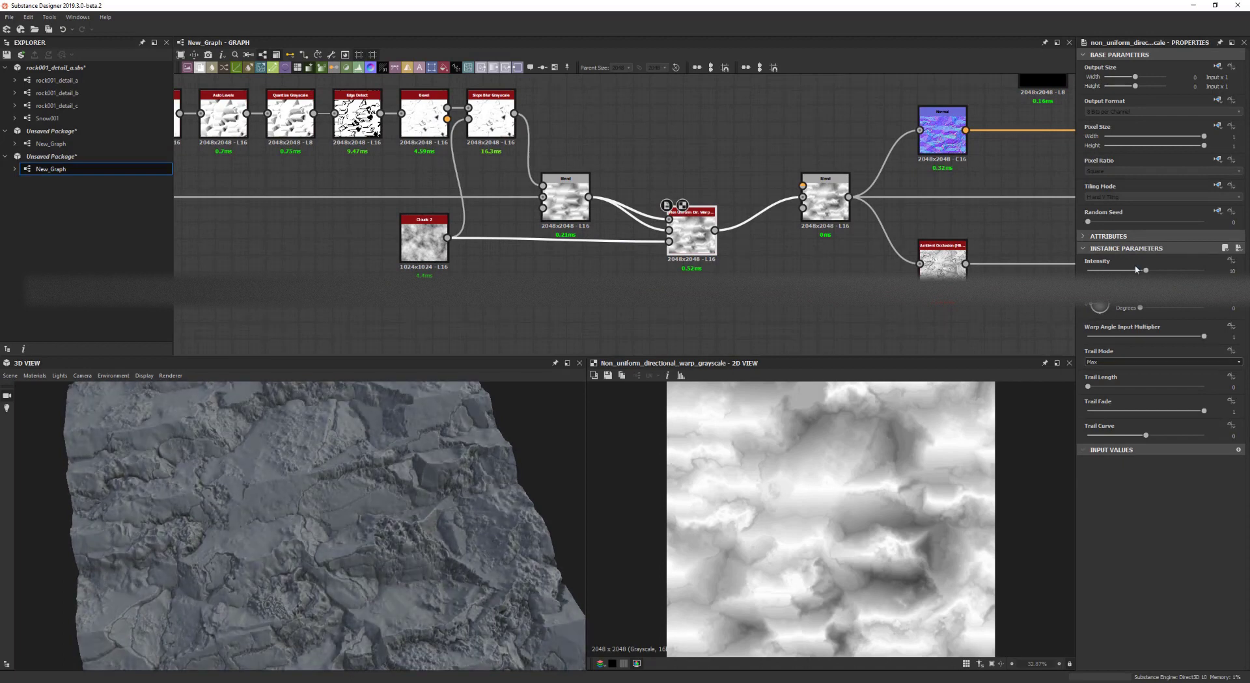
- Set the new directional warp's Warp Angle Input Multiplier to 0 and its Intensity to 30, checking the relief in 3D
left_click_drag(1142, 270, 1120, 271)
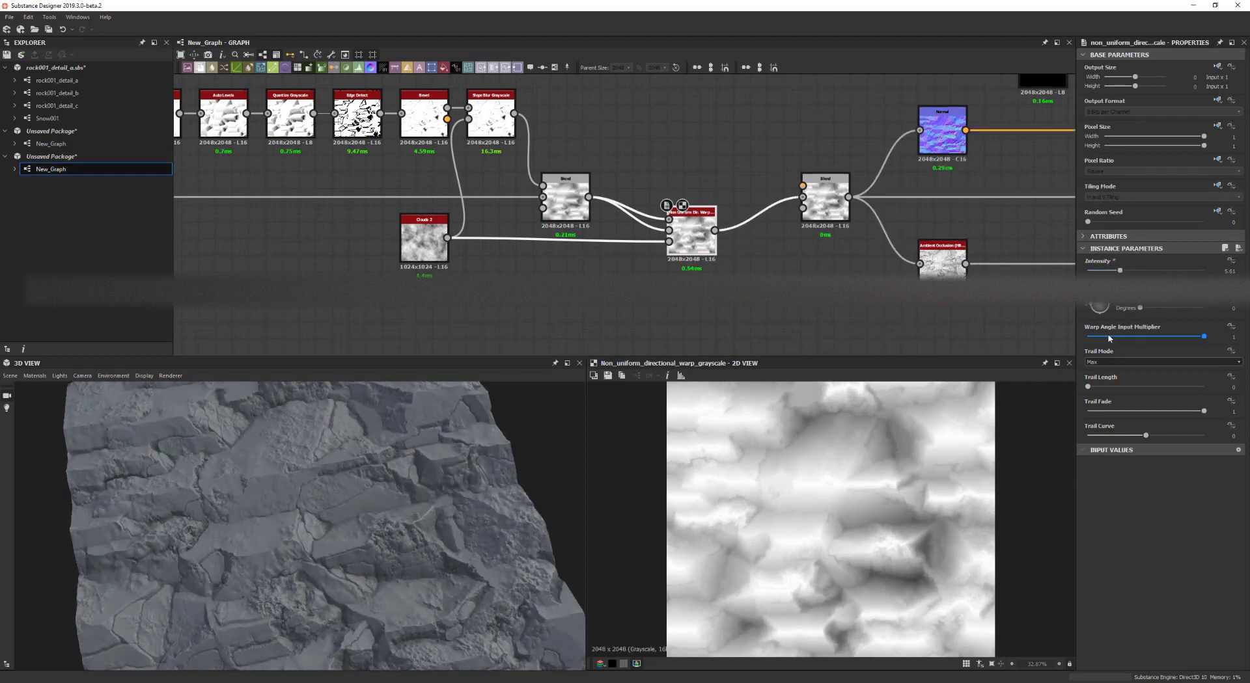
left_click_drag(1109, 338, 1085, 337)
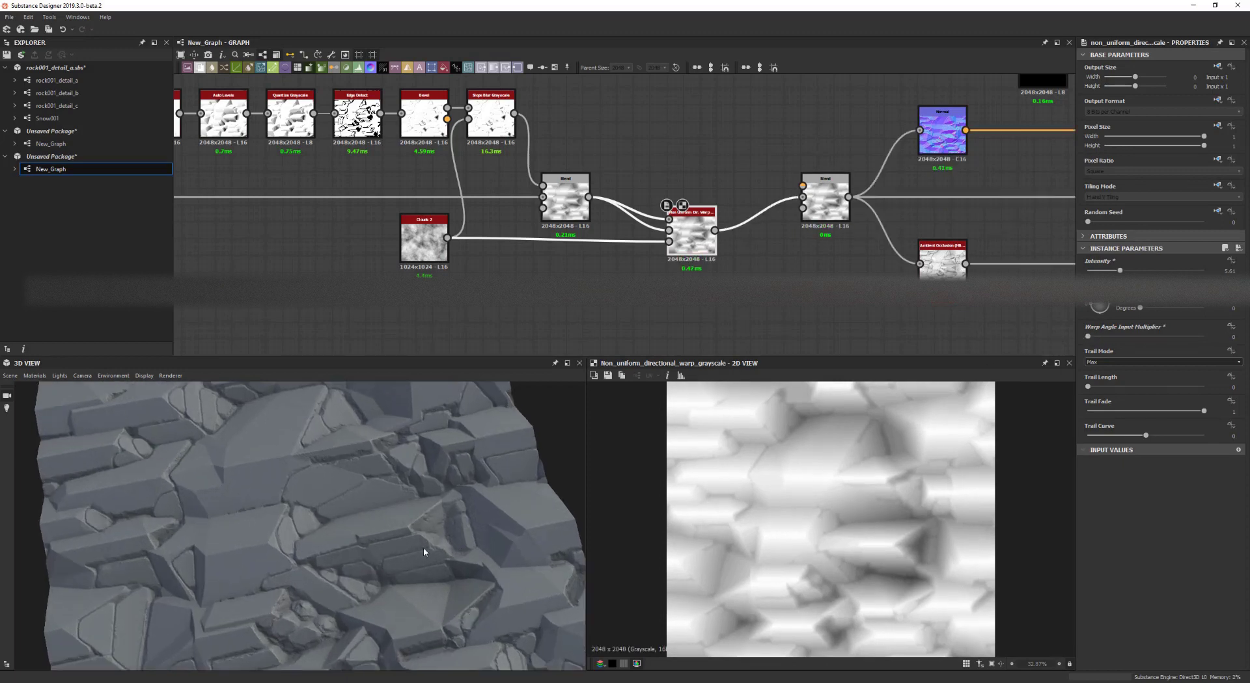
left_click_drag(424, 552, 481, 534)
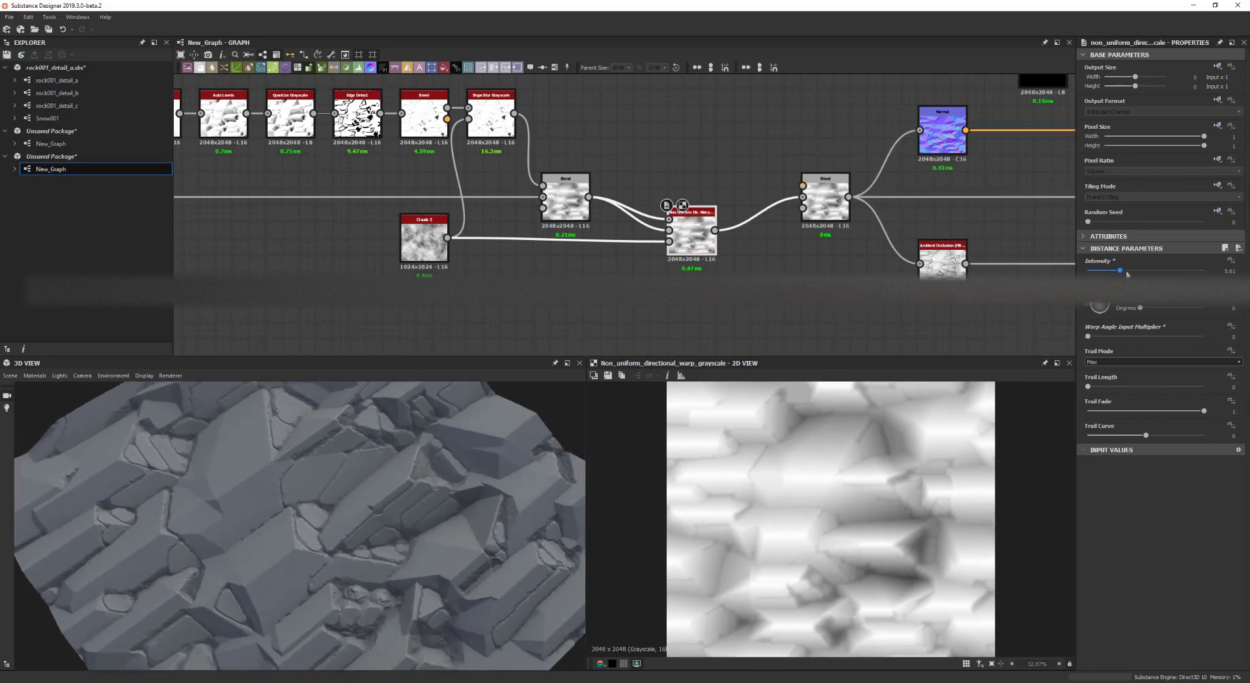
left_click_drag(1120, 270, 1181, 272)
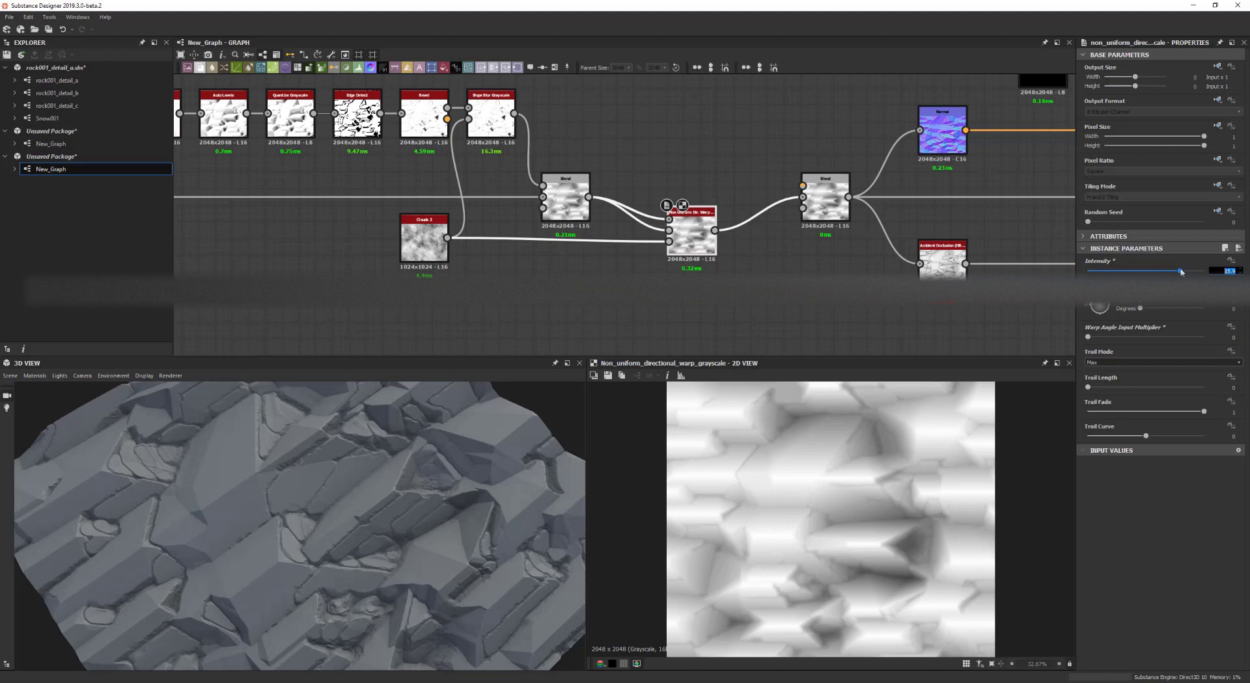
type("30")
key("Return")
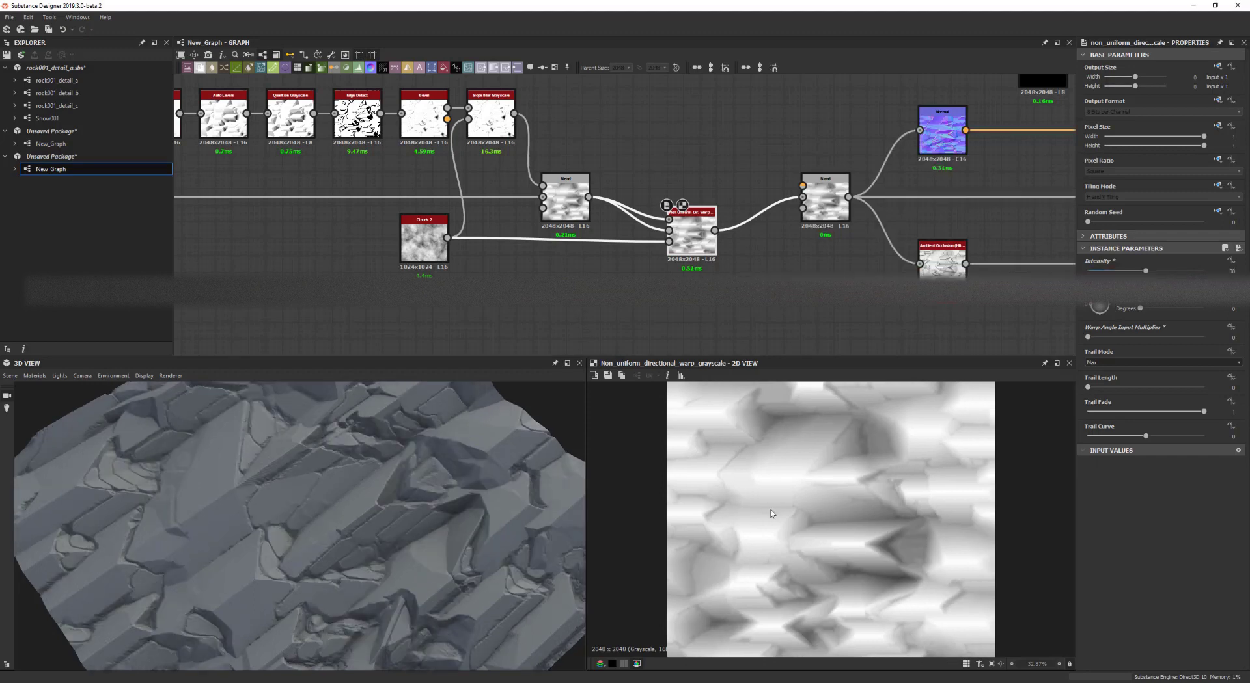
left_click_drag(474, 496, 395, 525)
- Set the new warp's Trail Length to about 0.55, Trail Fade to about 0.51, and Warp Angle Input Multiplier to 0.11
left_click_drag(1115, 387, 1147, 415)
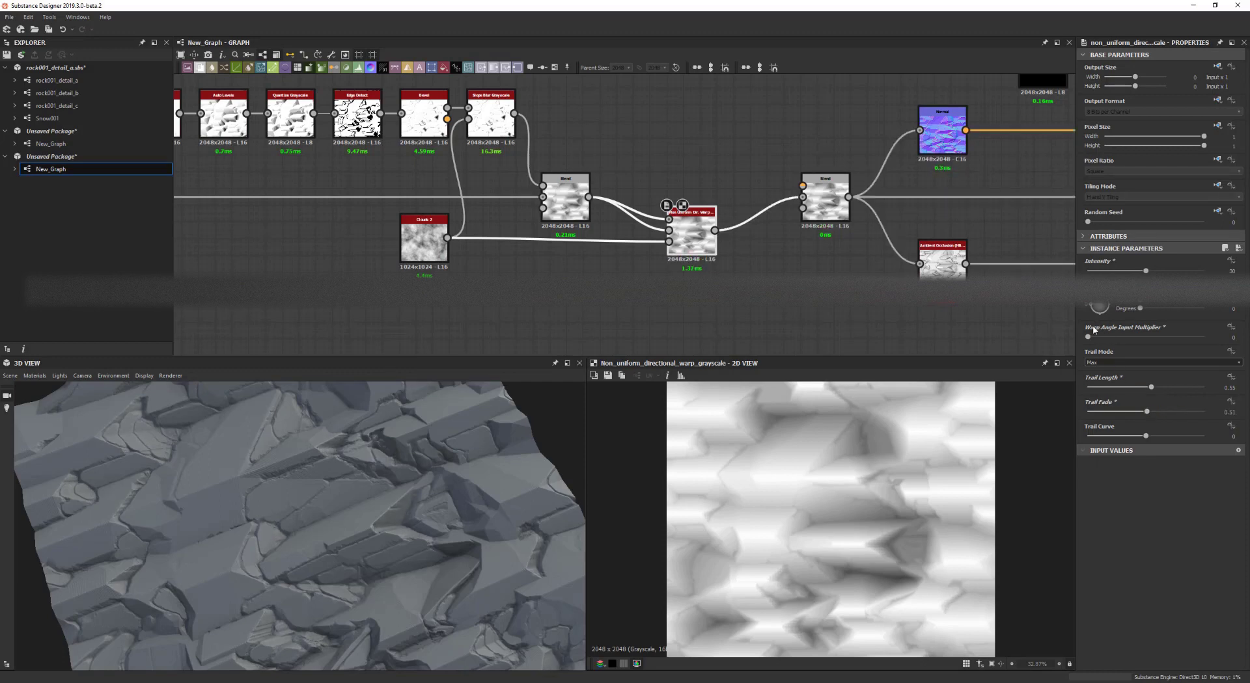
left_click_drag(1089, 338, 1093, 337)
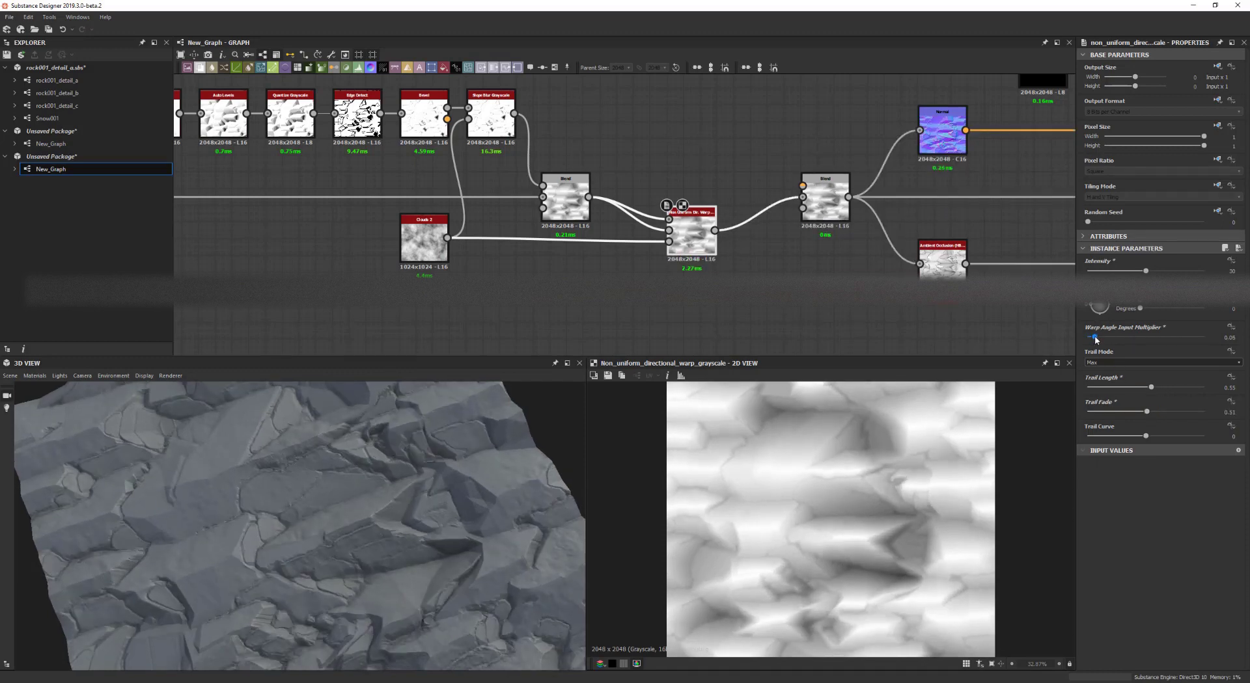
scroll(385, 566, "down", 5)
scroll(362, 572, "up", 5)
mouse_move(385, 566)
left_mouse_down()
mouse_move(363, 572)
mouse_move(390, 563)
mouse_move(341, 549)
mouse_move(372, 554)
left_mouse_up()
left_click_drag(1096, 338, 1101, 338)
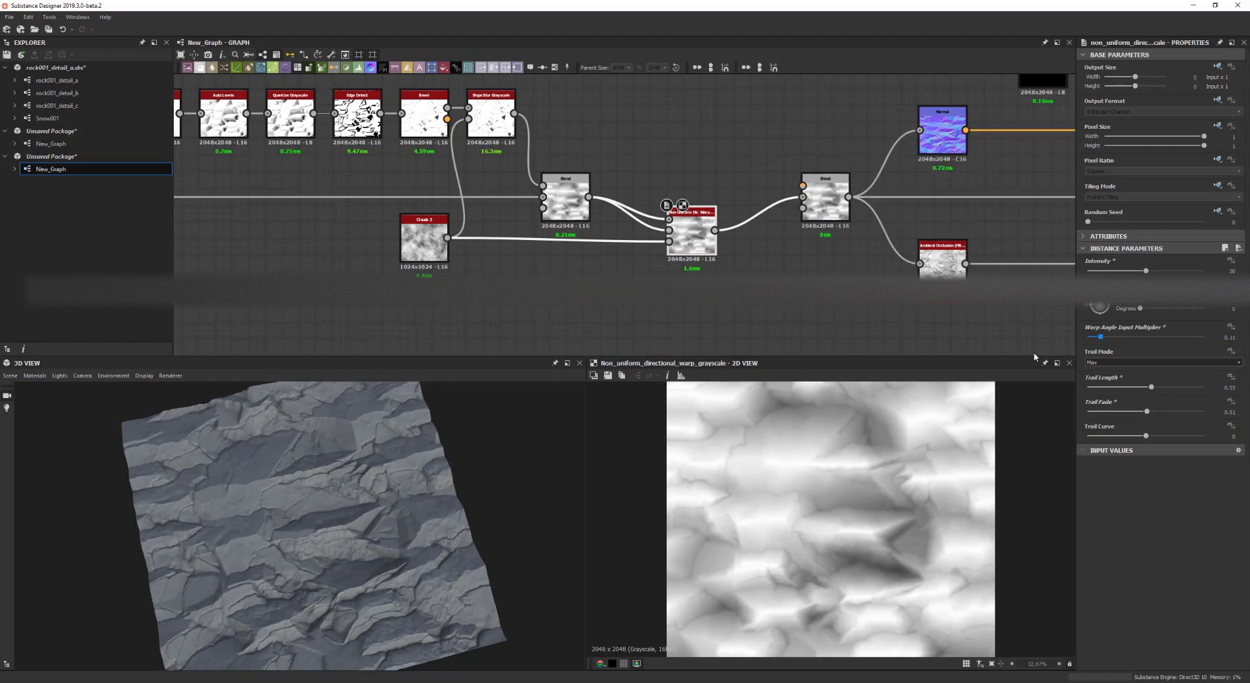
- Review the full node chain and examine the rock surface in 3D from several angles and under changed lighting
middle_click_drag(309, 550, 356, 508)
scroll(454, 273, "down", 4)
middle_click_drag(516, 269, 605, 268)
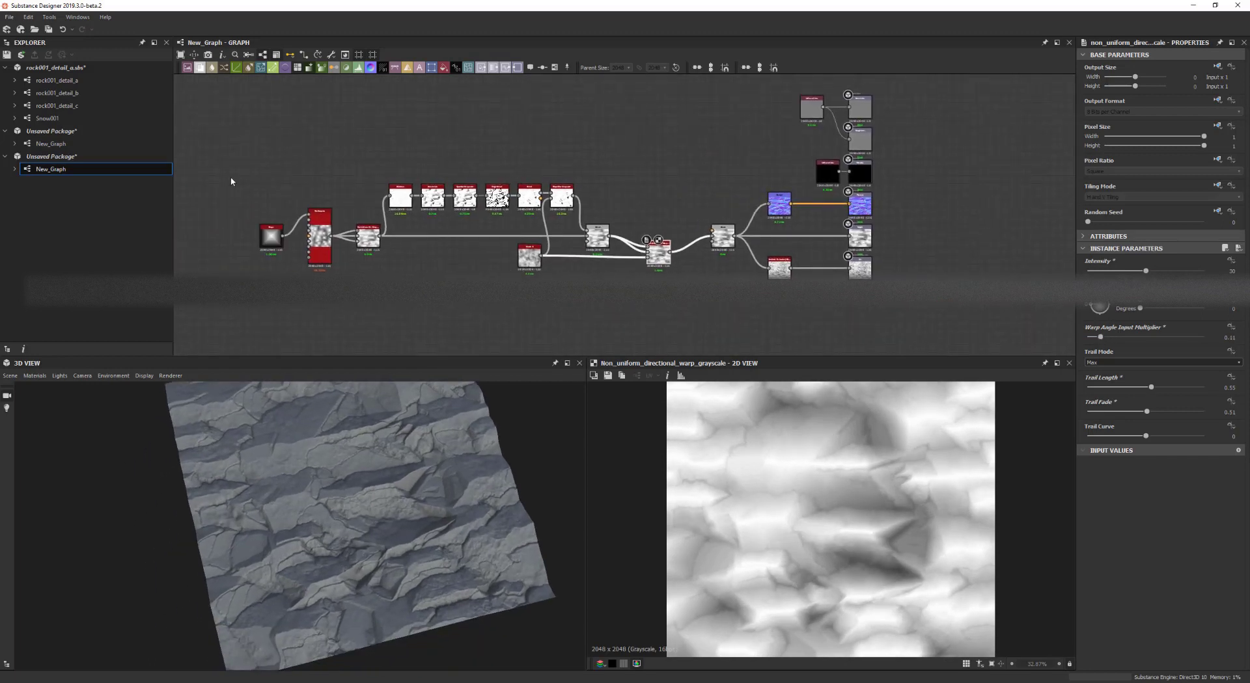
left_click_drag(228, 168, 686, 319)
left_click(661, 320)
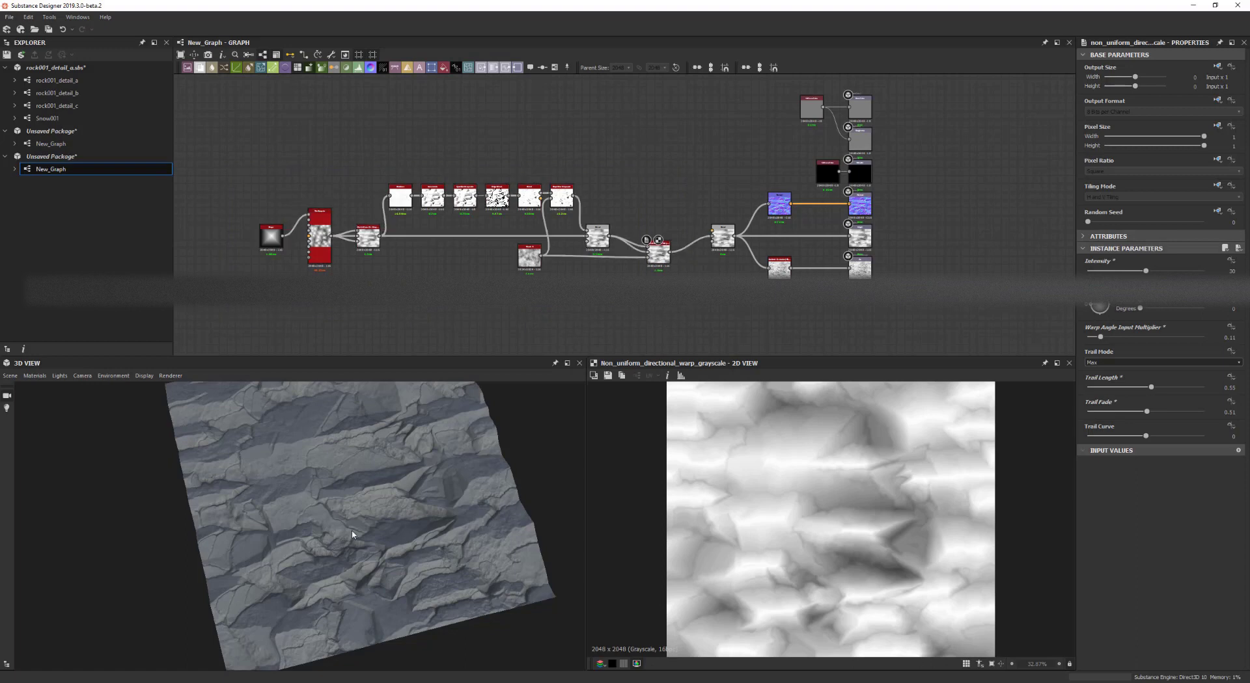
right_click_drag(352, 535, 390, 527)
left_click_drag(390, 528, 466, 525)
right_click_drag(466, 524, 356, 505)
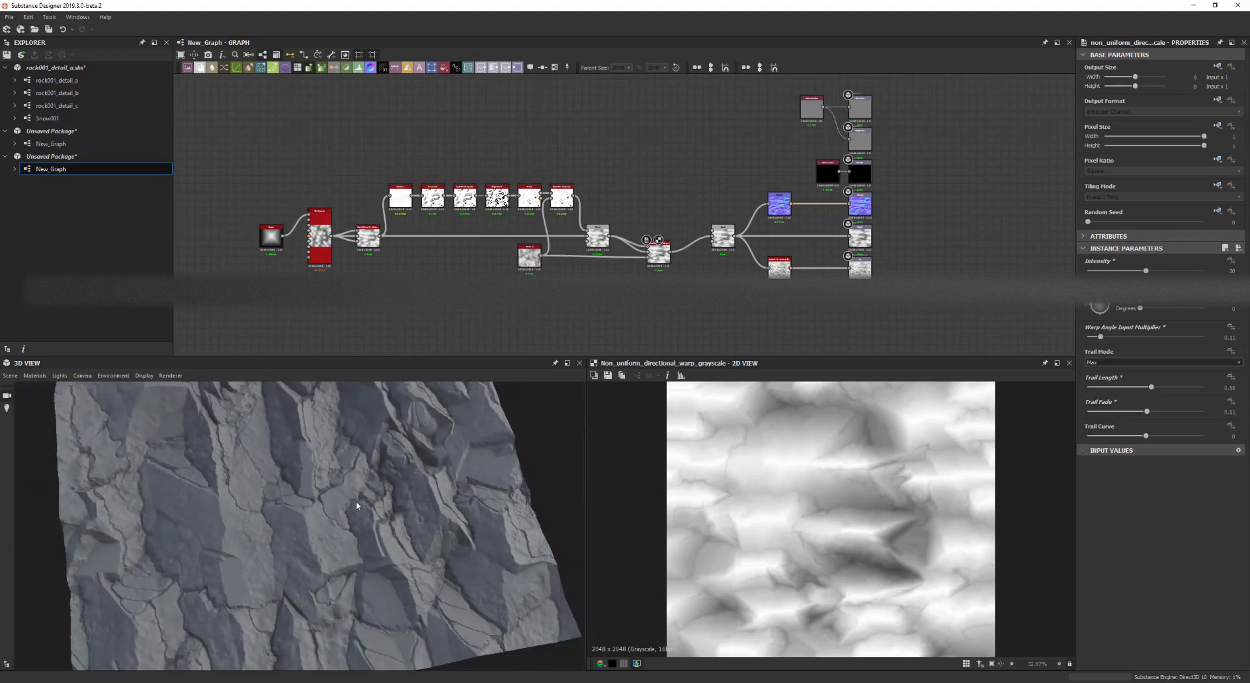
mouse_move(357, 505)
left_mouse_down()
mouse_move(420, 513)
mouse_move(369, 502)
left_mouse_up()
scroll(688, 276, "up", 4)
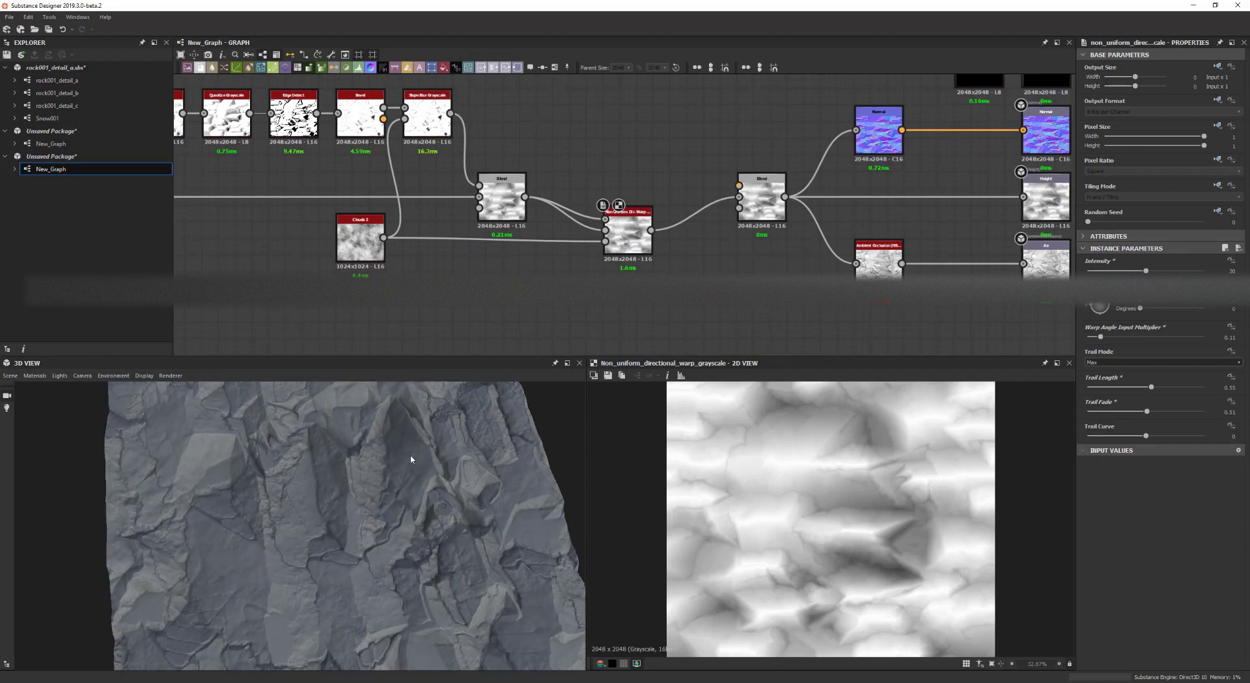
left_click_drag(411, 459, 359, 488)
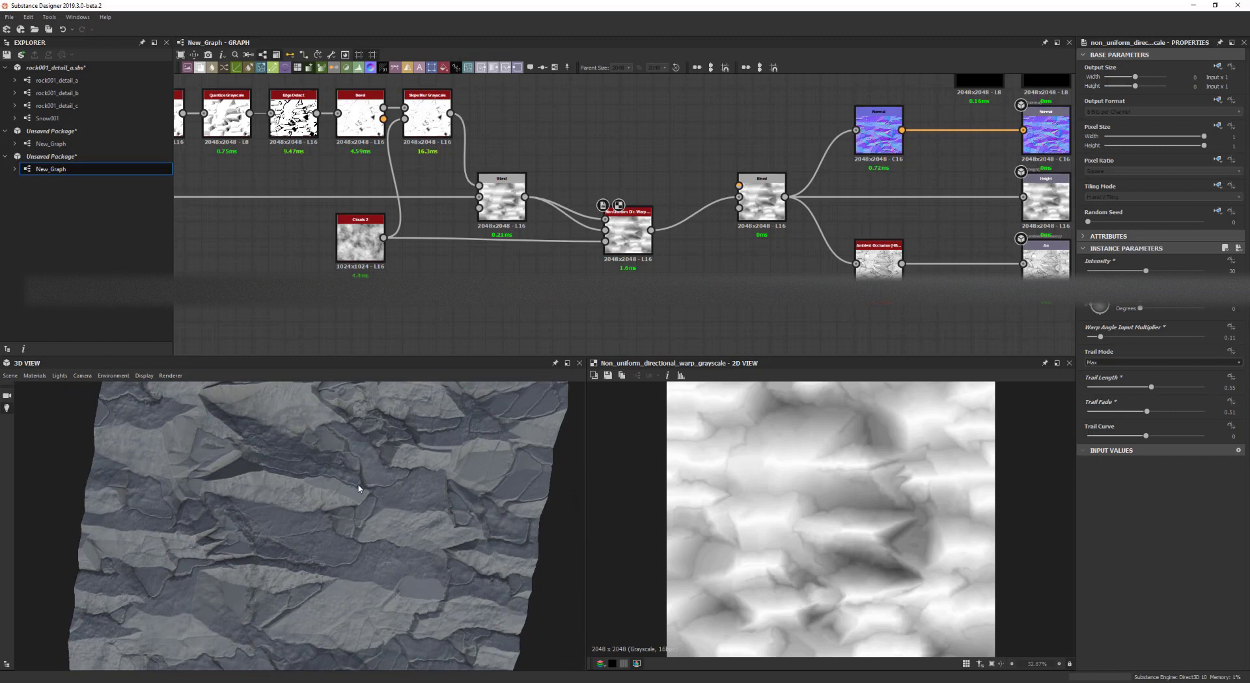
- Angle the first directional warp by slightly rotating its Warp Angle, checking the slanted relief in 3D
middle_click_drag(459, 251, 734, 252)
scroll(521, 267, "down", 2)
middle_click_drag(333, 263, 368, 265)
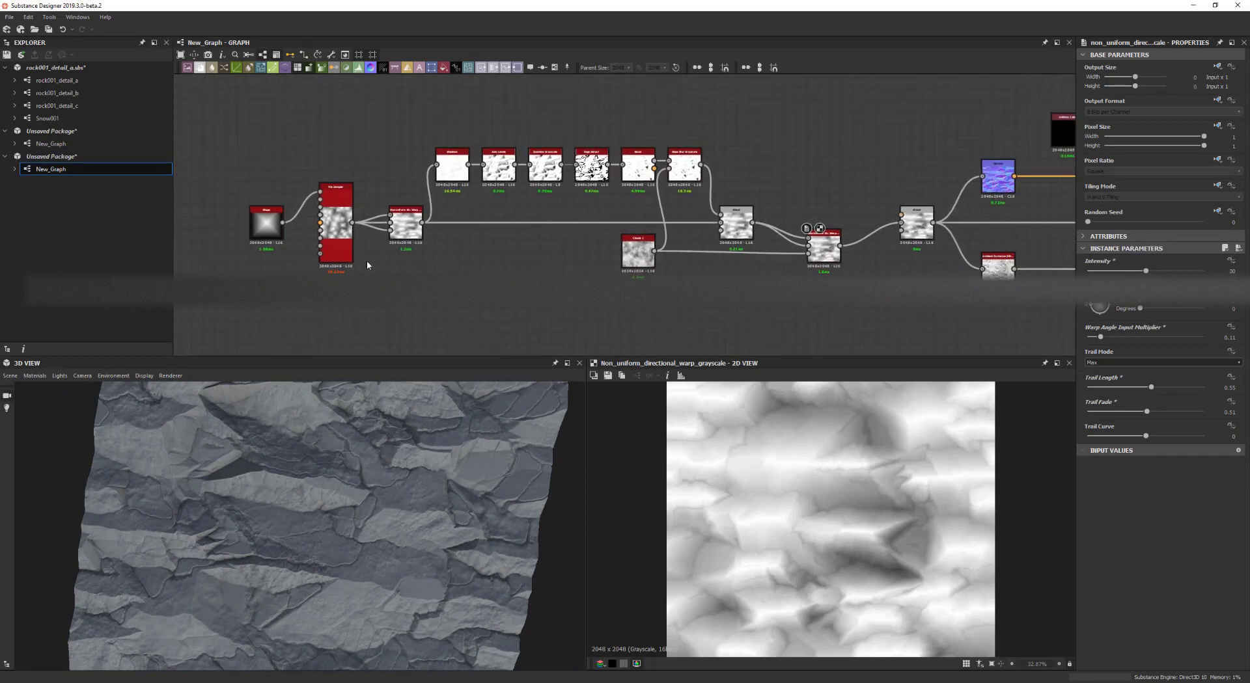
left_click(402, 228)
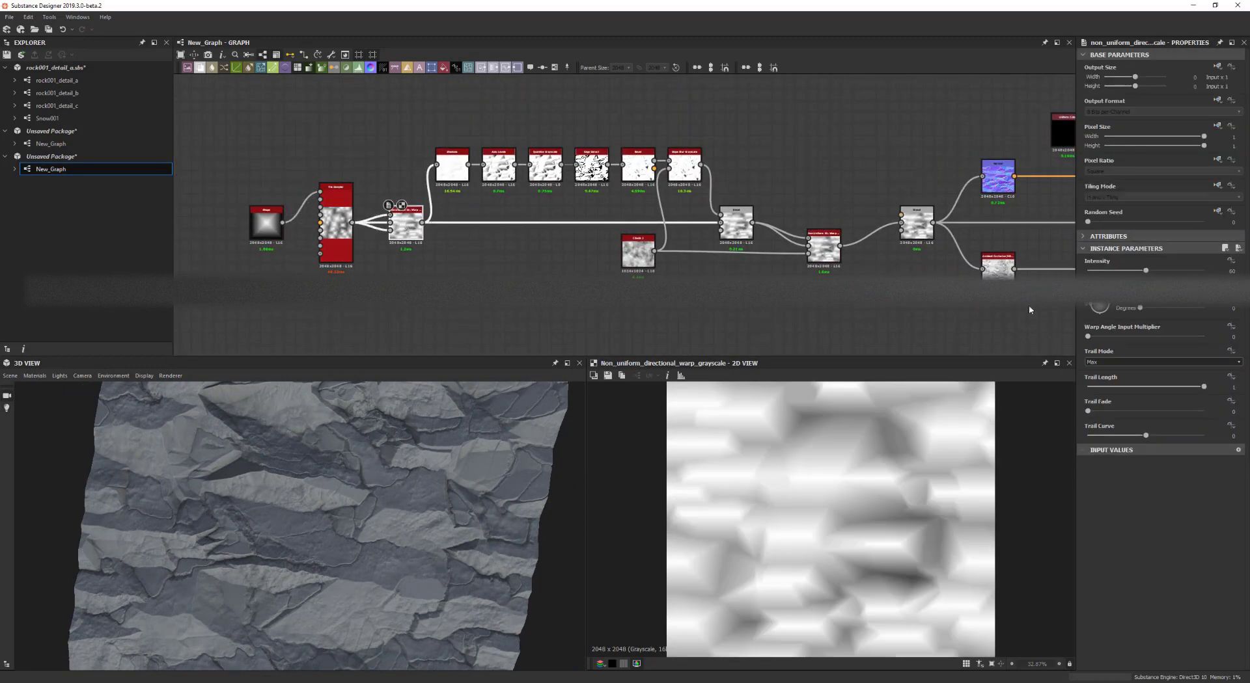
left_click(1094, 306)
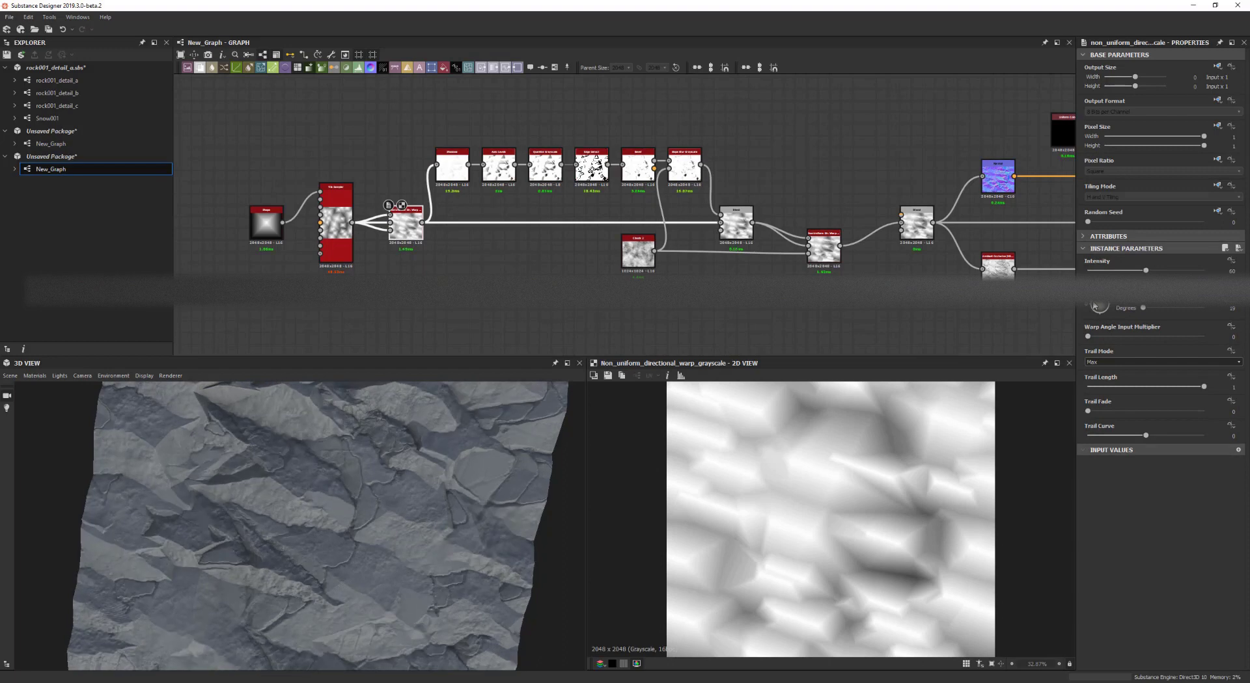
left_click_drag(362, 522, 335, 518)
- Review the second directional warp and the node chain, and examine the rock surface in 3D under different angles and lighting
middle_click_drag(483, 306, 385, 337)
scroll(730, 291, "up", 3)
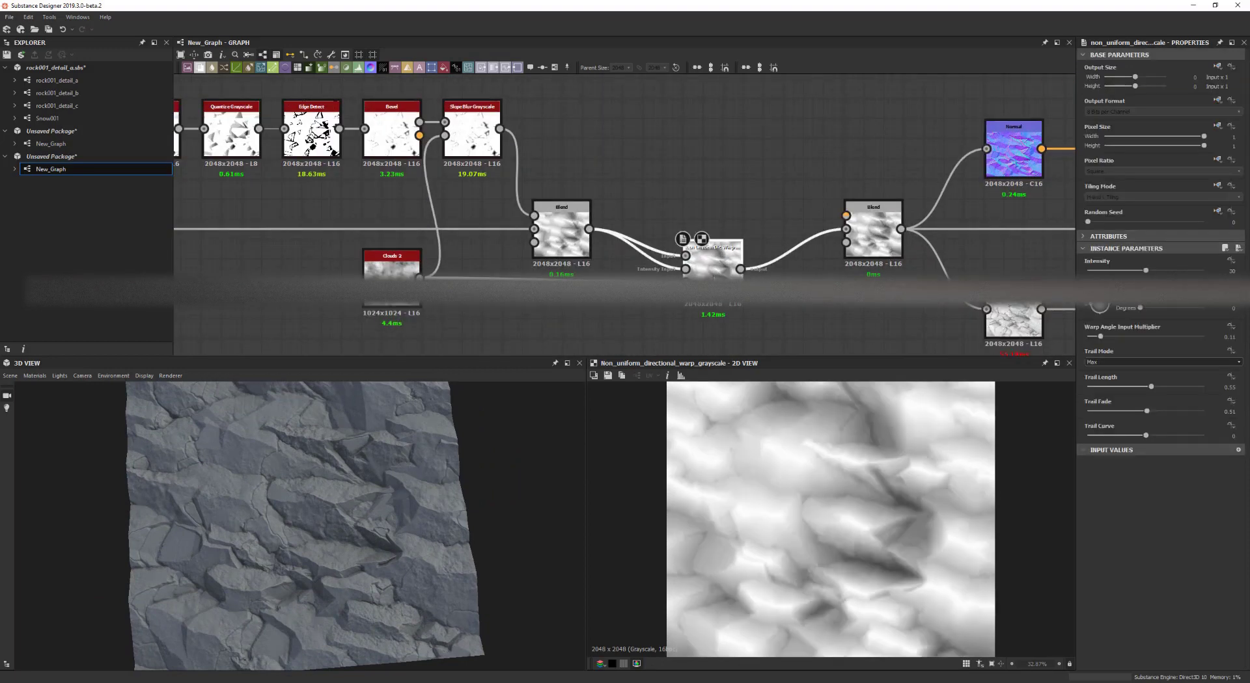
scroll(711, 195, "down", 3)
scroll(301, 475, "up", 3)
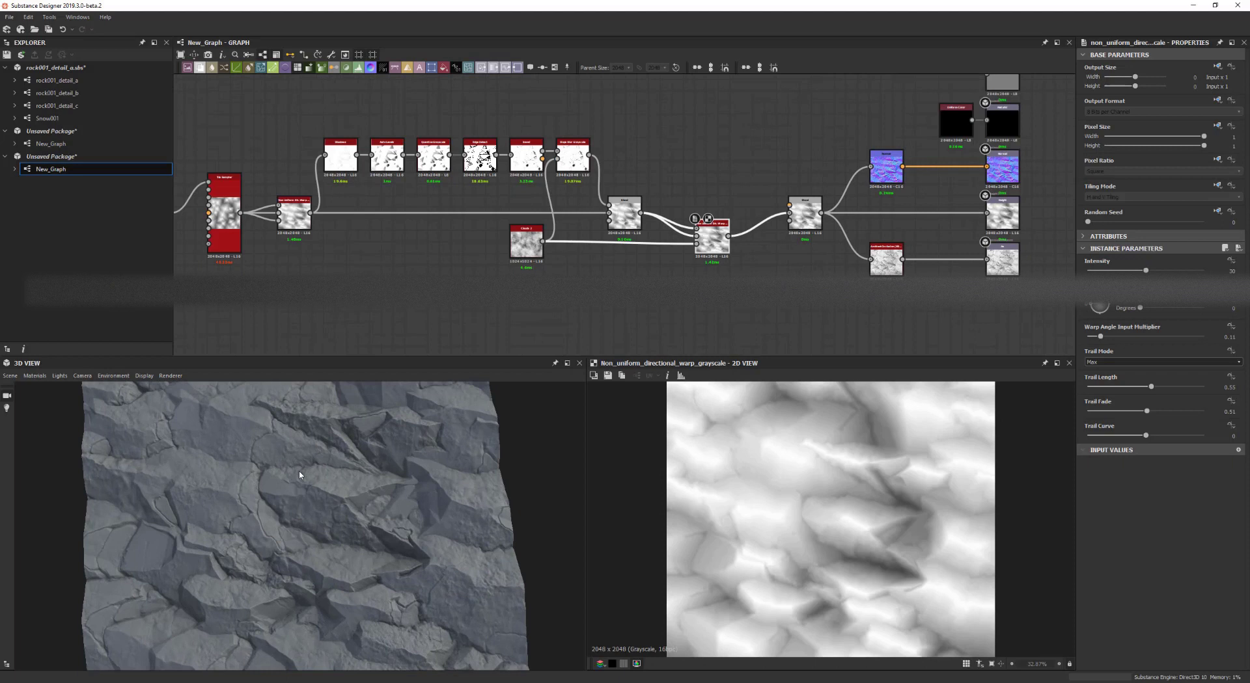
mouse_move(302, 475)
left_mouse_down()
mouse_move(316, 462)
mouse_move(308, 485)
mouse_move(306, 459)
mouse_move(290, 474)
mouse_move(292, 456)
left_mouse_up()
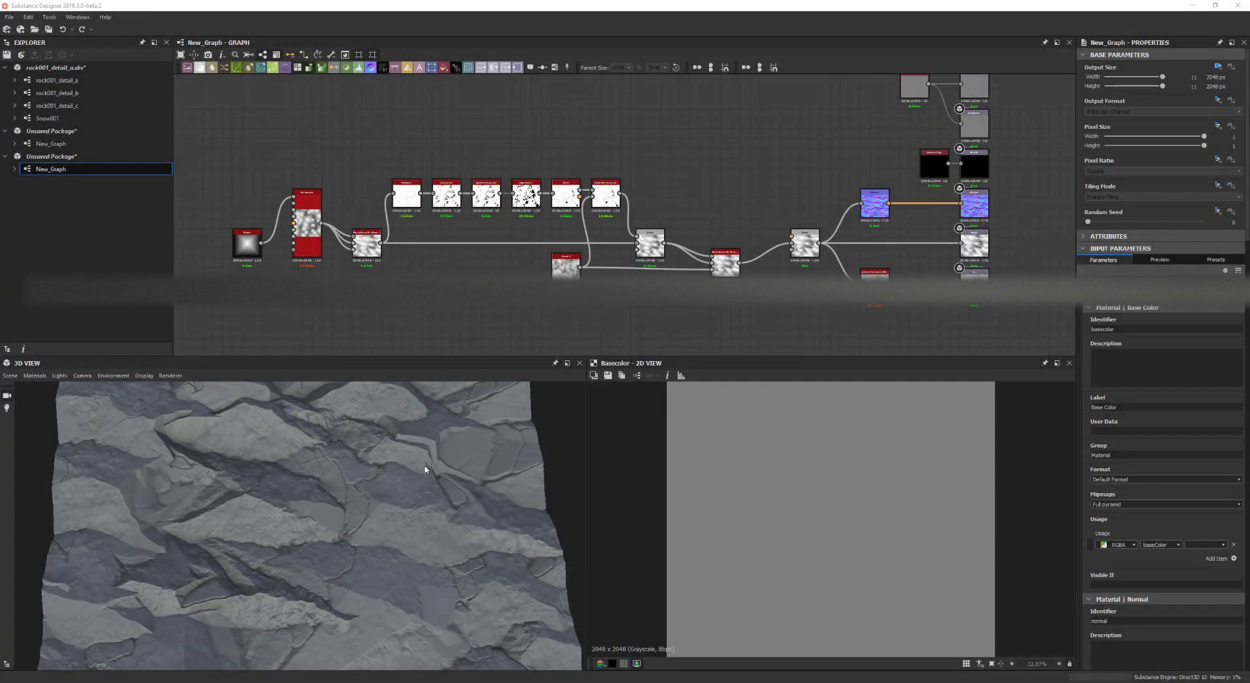
left_click_drag(423, 466, 437, 492)
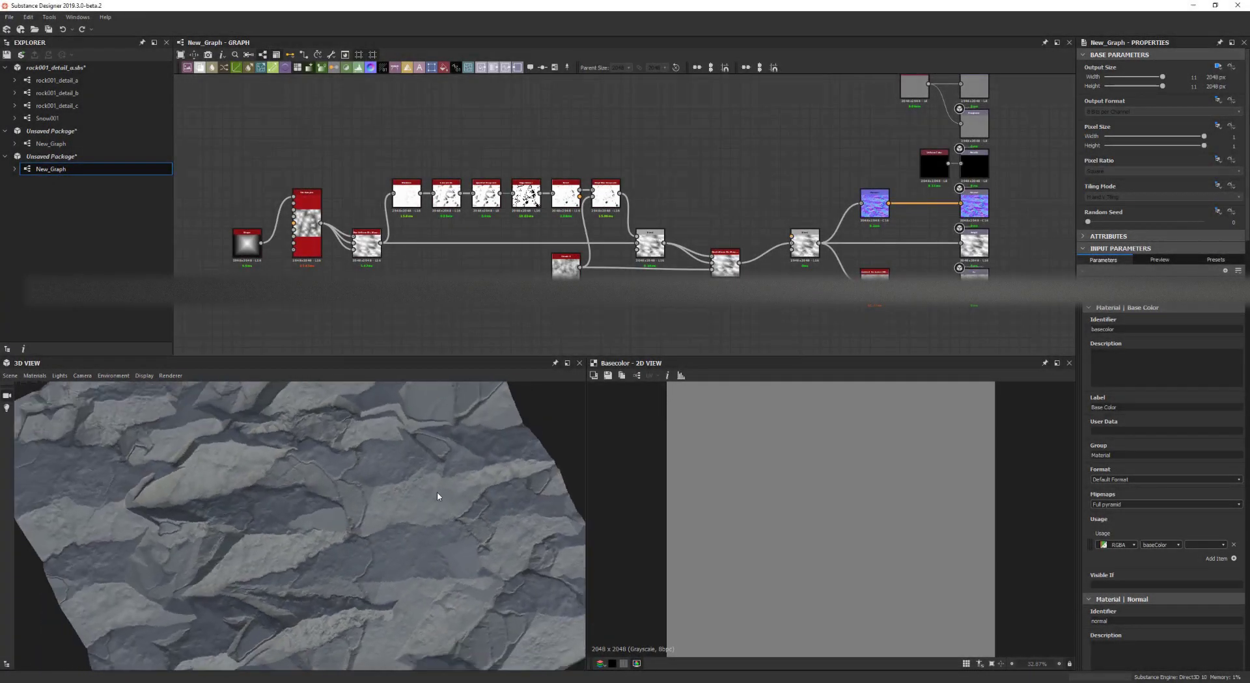
left_click_drag(320, 486, 281, 488)
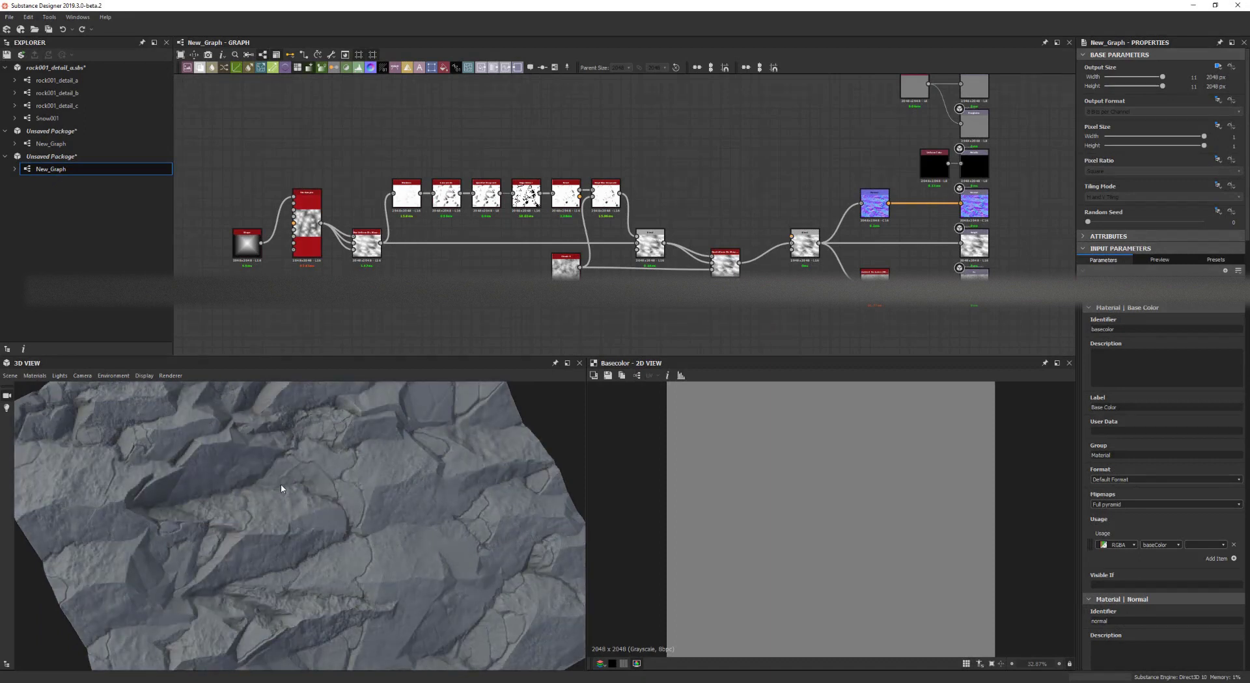
- Duplicate the Tile Sampler with its Shape input connection and place the copy directly below the original
middle_click_drag(386, 292, 494, 267)
left_click_drag(418, 209, 416, 198)
key("ctrl+c")
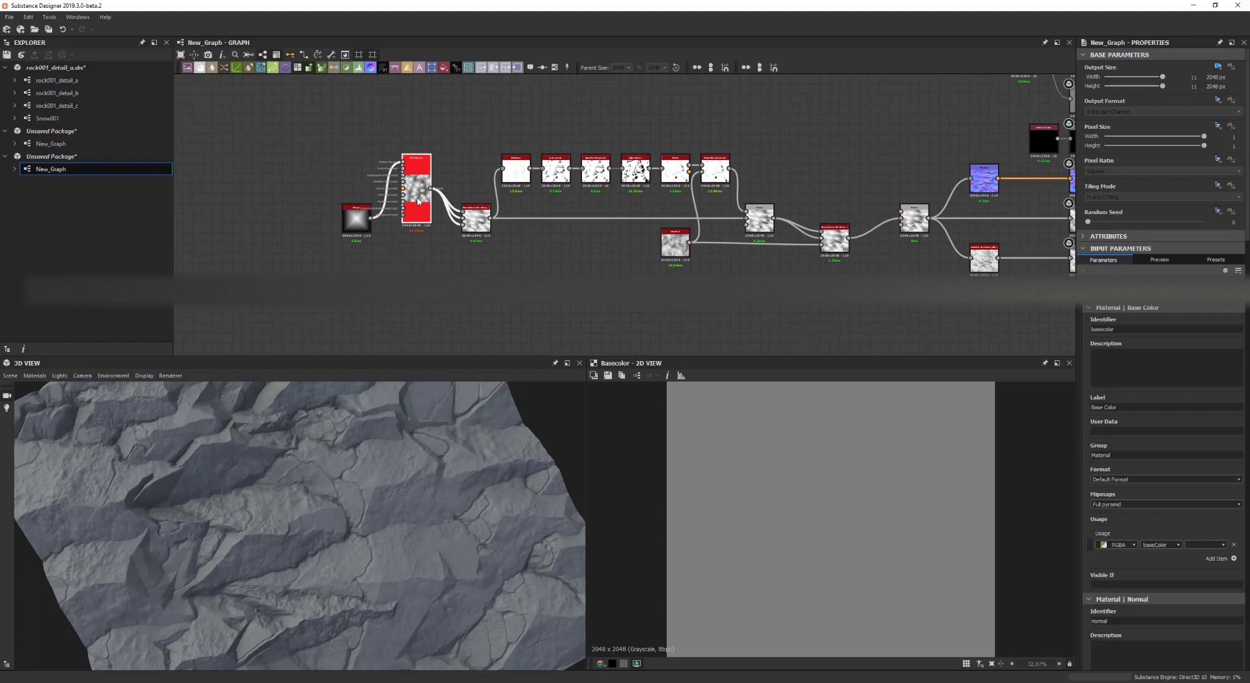
key("ctrl+v")
left_click_drag(629, 216, 421, 274)
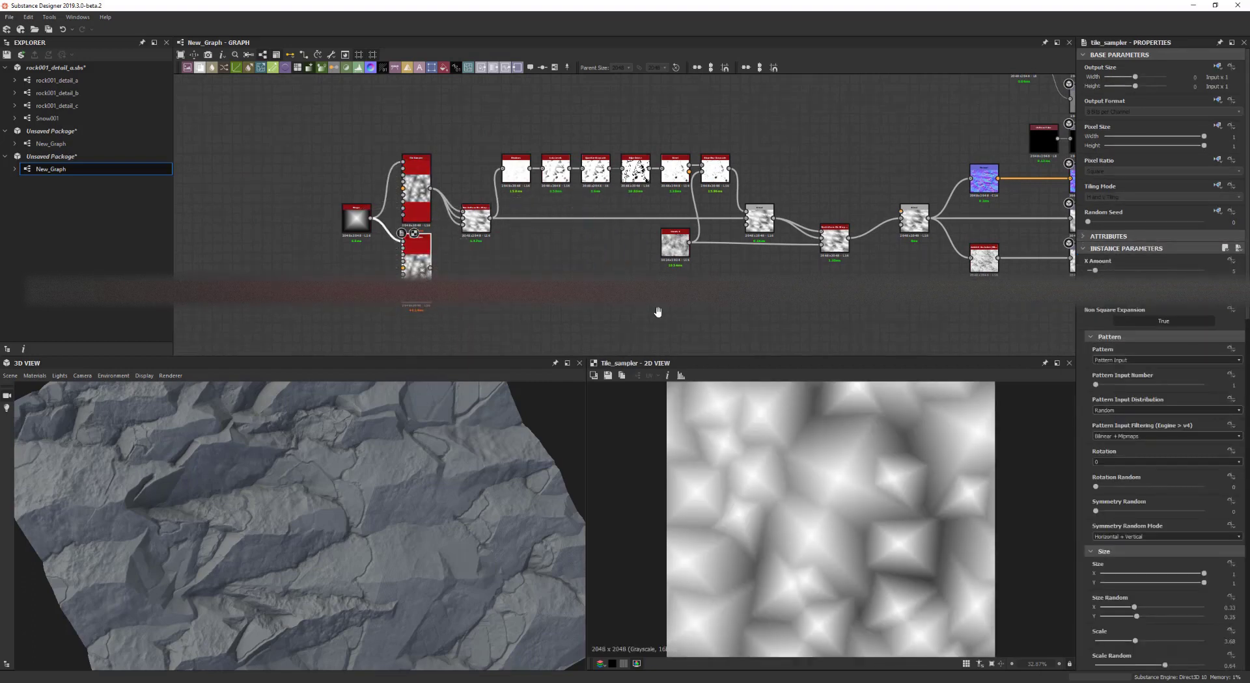
- Set the duplicated Tile Sampler's Random Seed to 1 and feed its output into the first directional warp's Intensity and Warp Angle inputs
middle_click_drag(657, 313, 741, 317)
left_click_drag(1096, 223, 1099, 223)
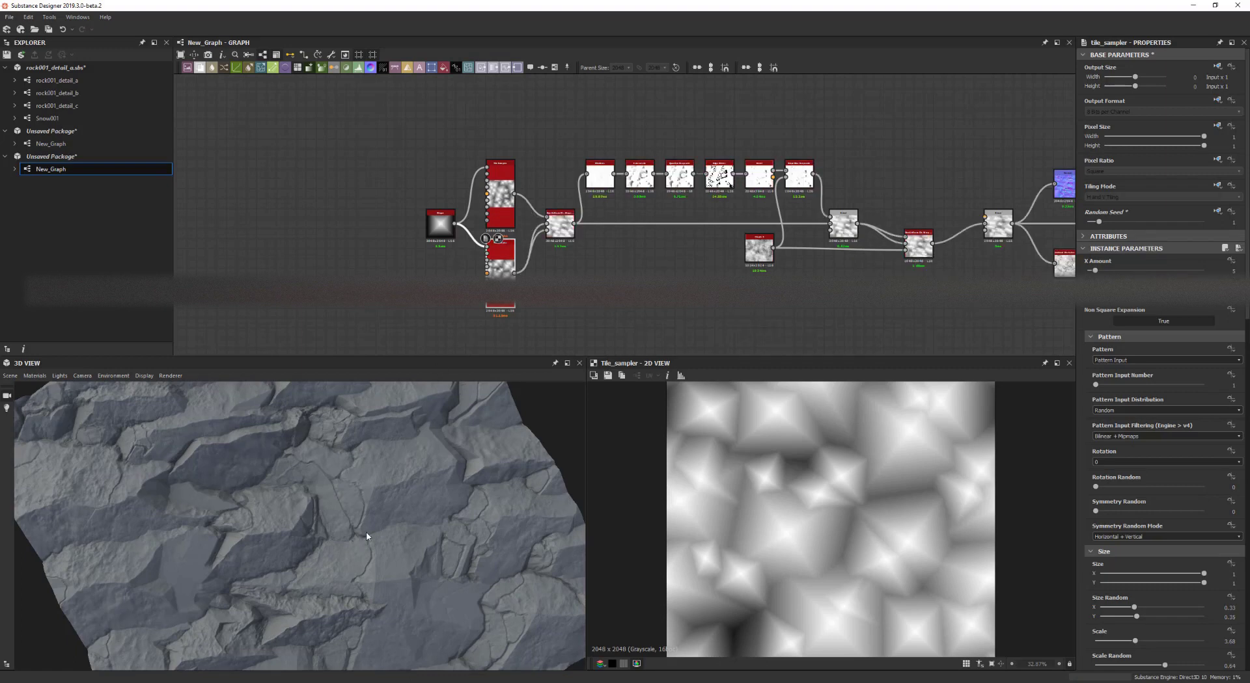
left_click_drag(363, 529, 392, 475)
- Set the first directional warp's Warp Angle Input Multiplier to about 0.06 and check the varied rock facets in 3D
double_click(570, 237)
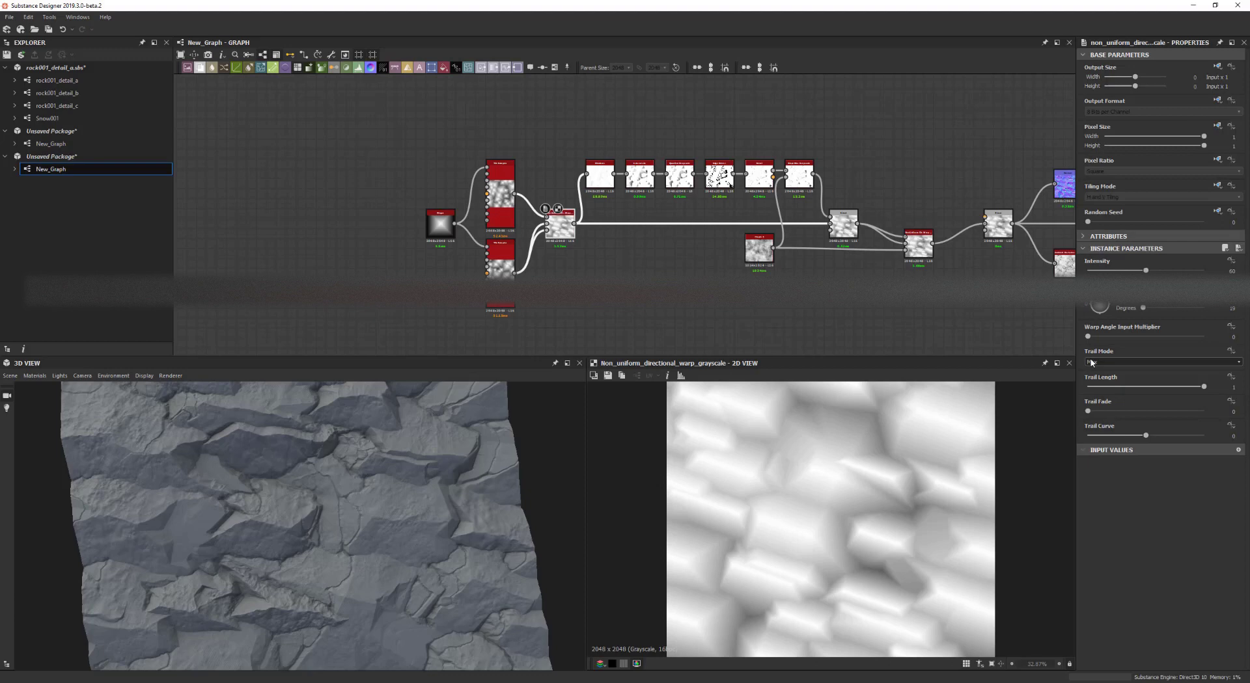
left_click(1096, 337)
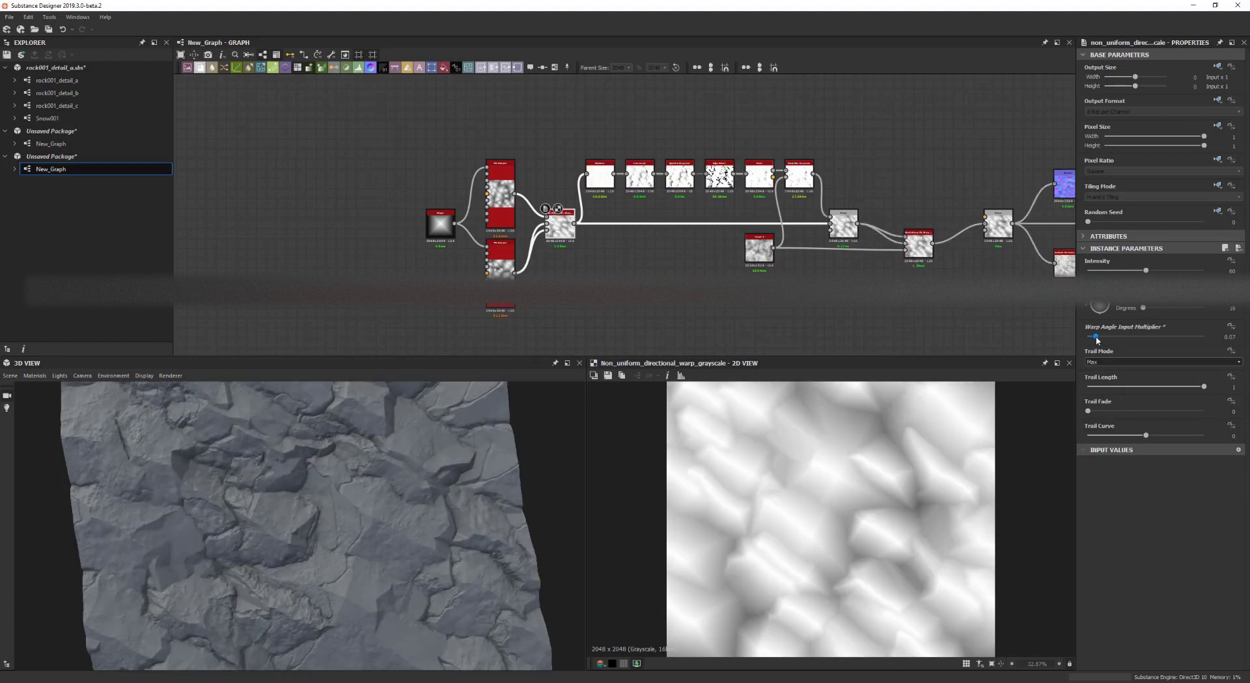
left_click_drag(1096, 337, 1094, 338)
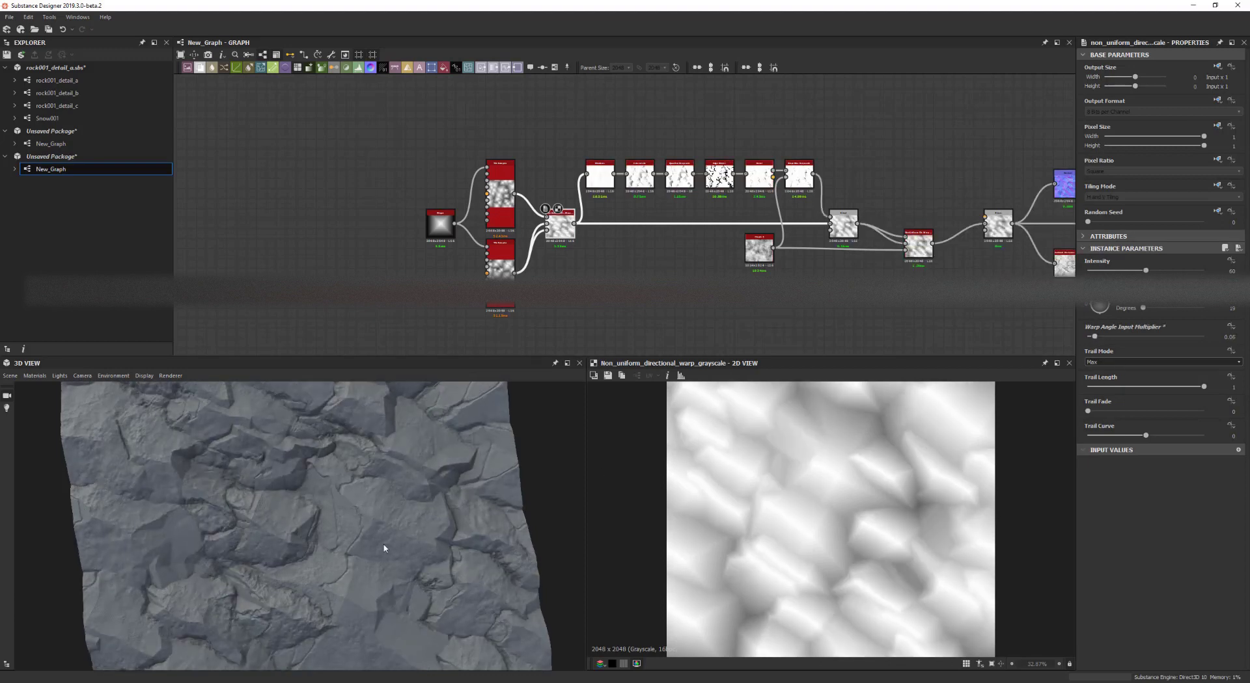
scroll(384, 545, "down", 5)
mouse_move(384, 545)
left_mouse_down()
mouse_move(374, 537)
mouse_move(393, 544)
left_mouse_up()
scroll(393, 544, "up", 5)
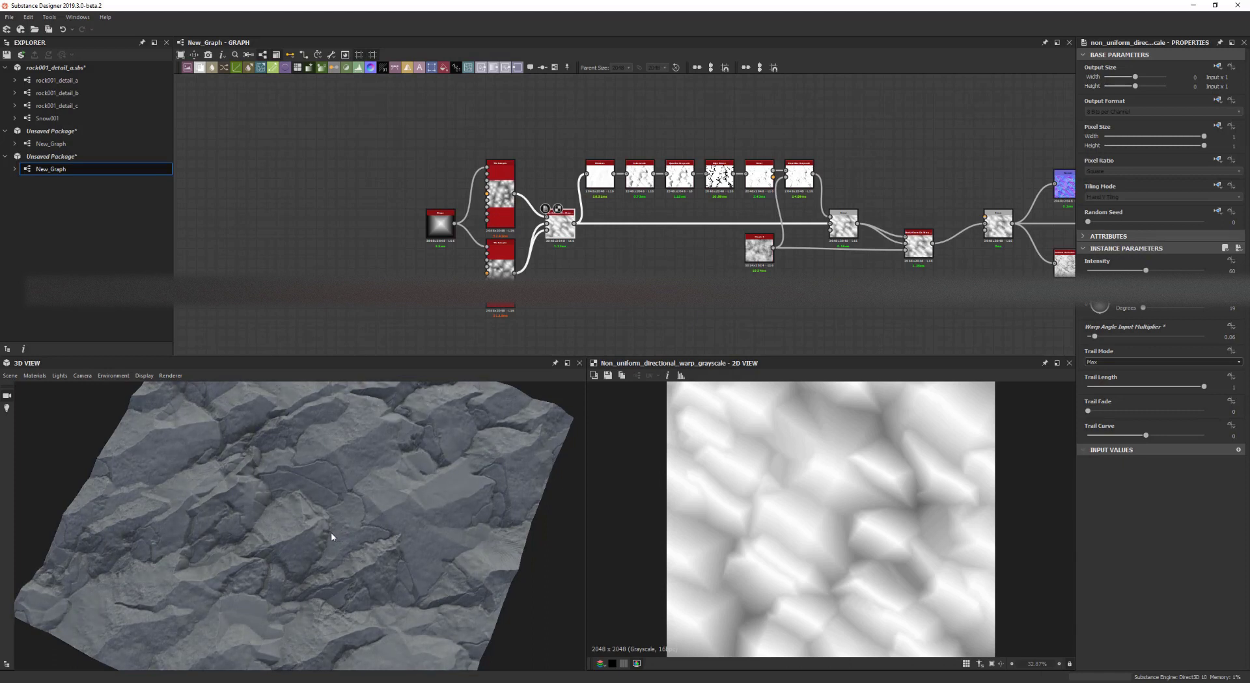
- Open the New_Graph in the other unsaved package and examine its node chain and rock surface in 3D
middle_click_drag(408, 300, 304, 305)
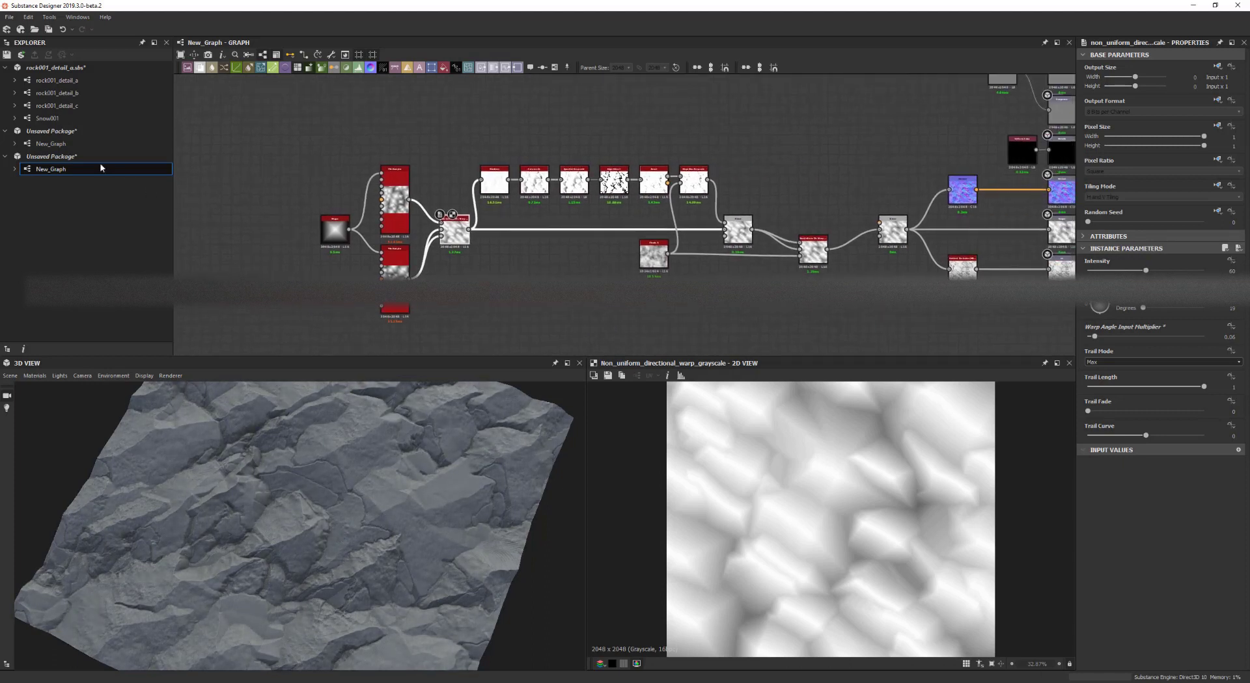
left_click(63, 146)
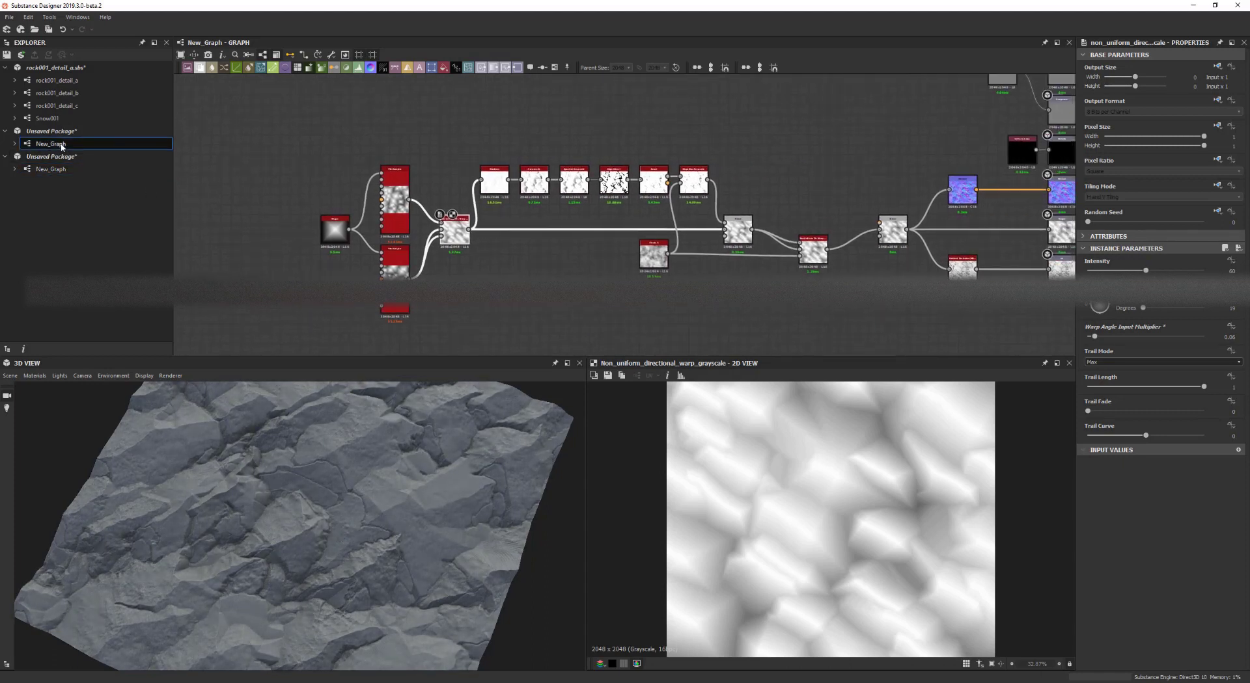
double_click(62, 147)
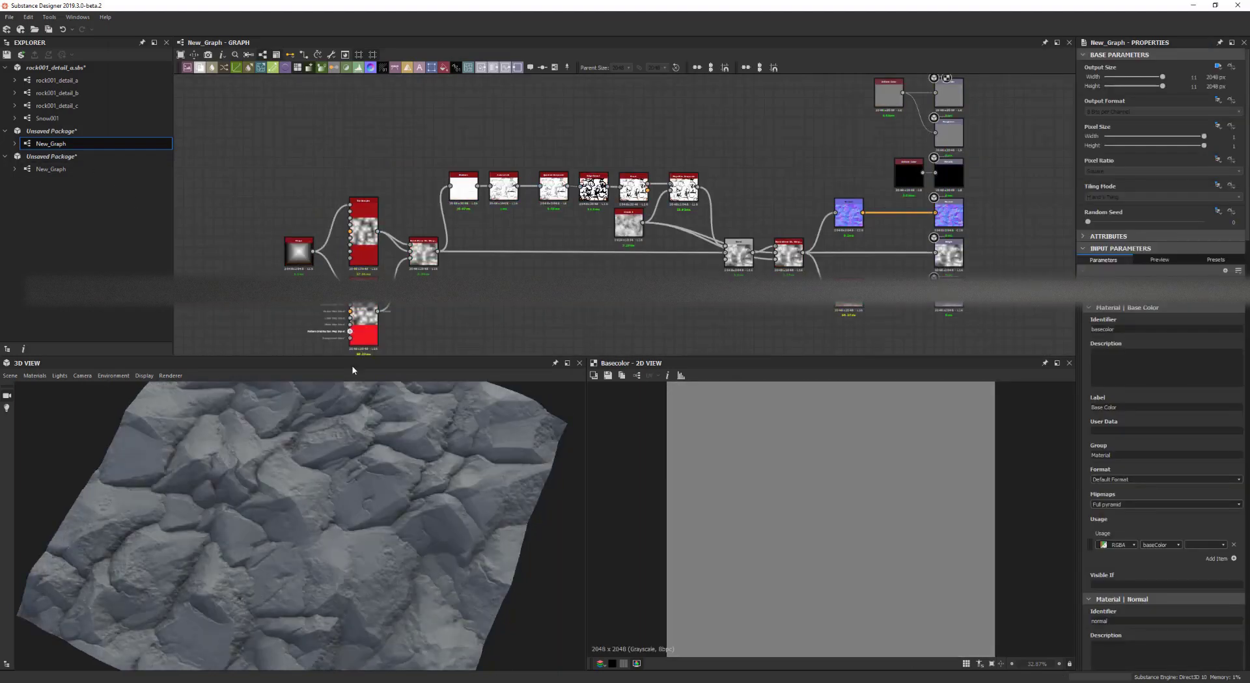
left_click_drag(299, 498, 343, 479)
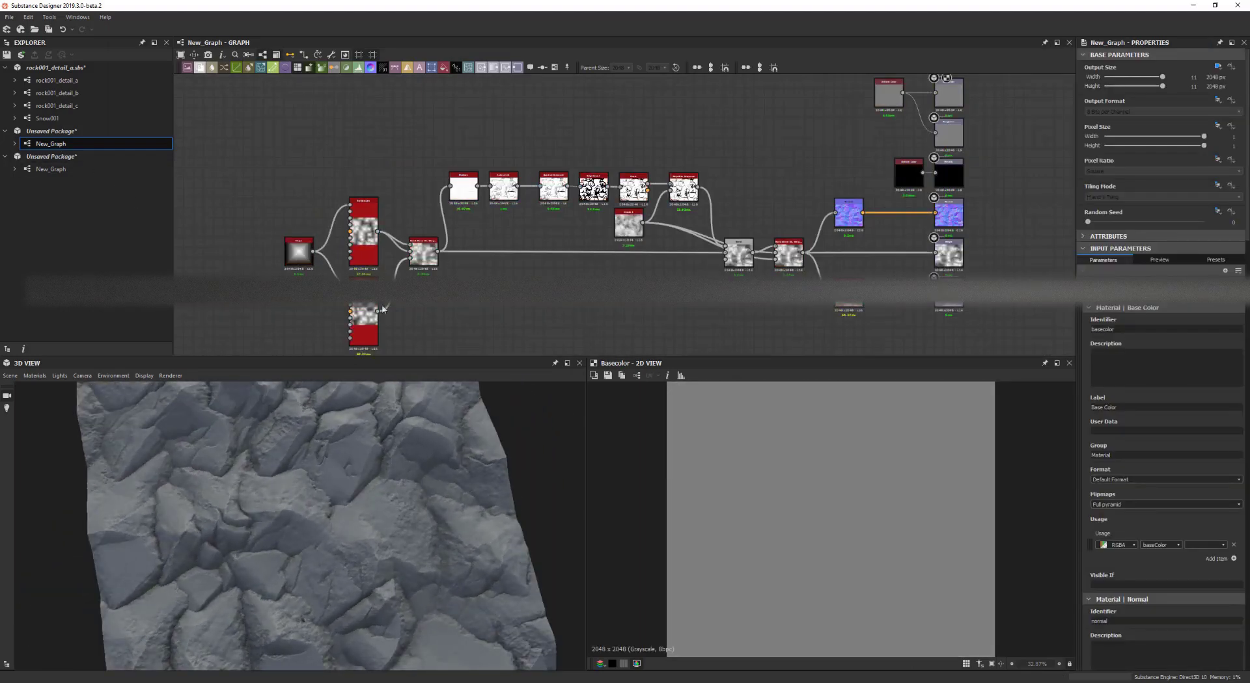
left_click_drag(273, 563, 381, 566)
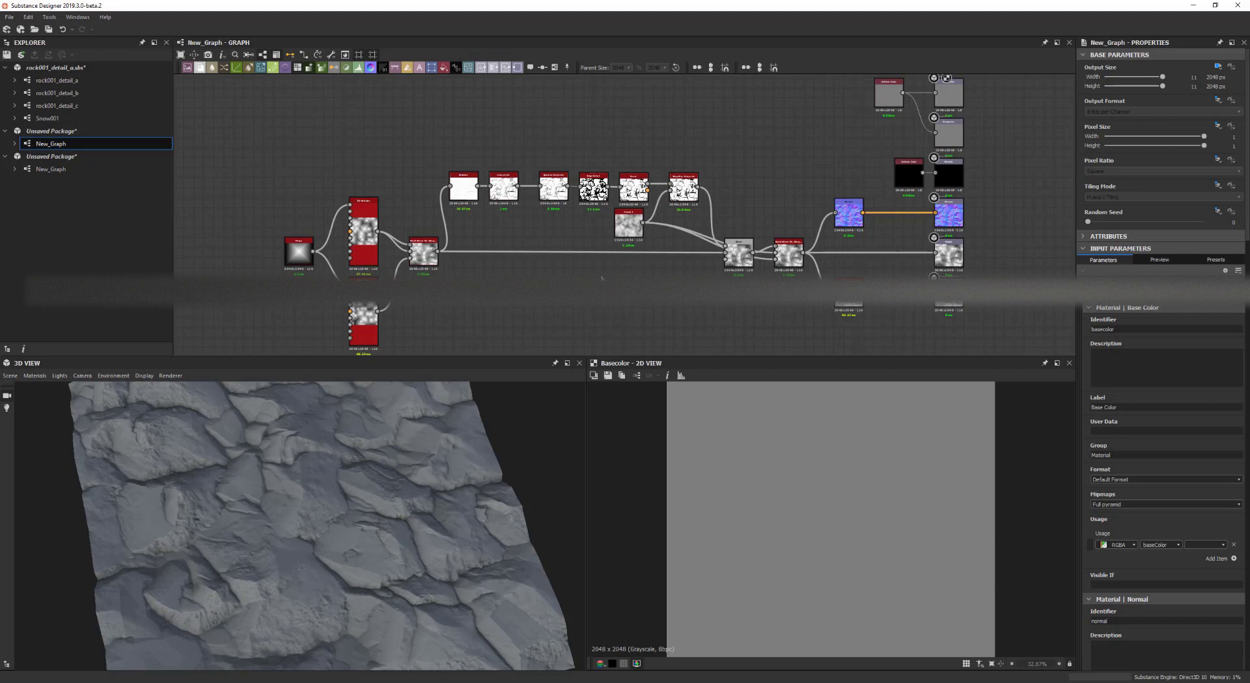
middle_click_drag(601, 278, 522, 277)
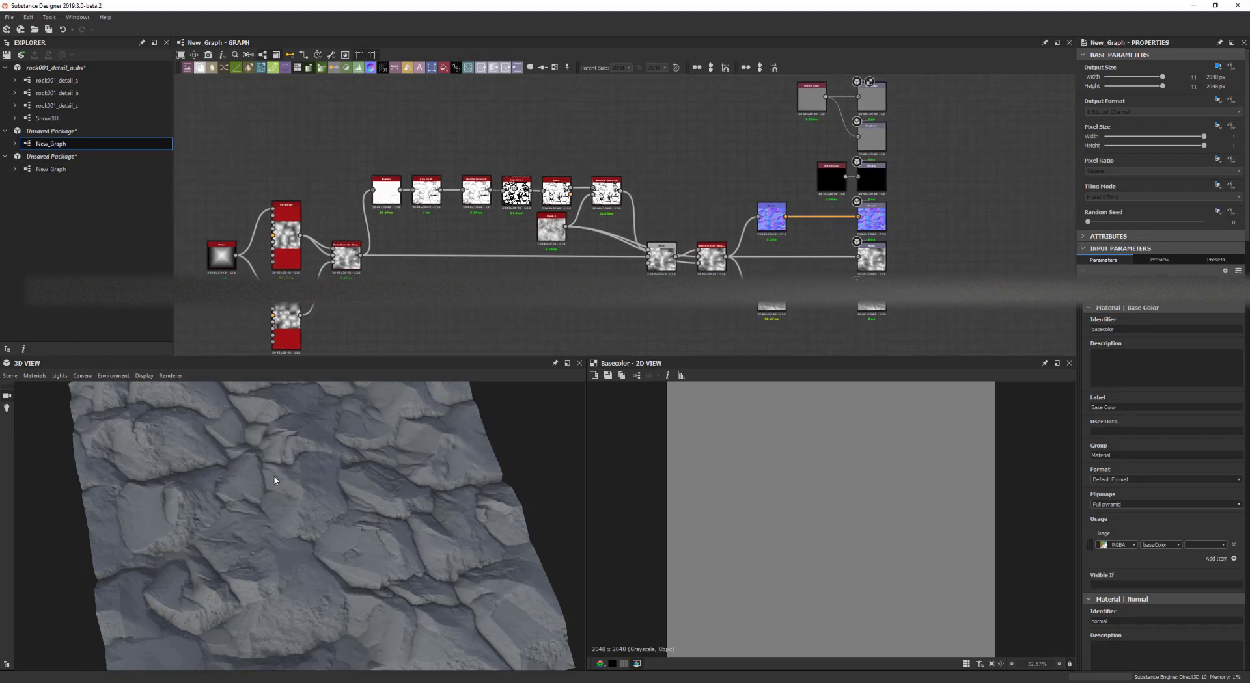
left_click_drag(271, 480, 282, 496)
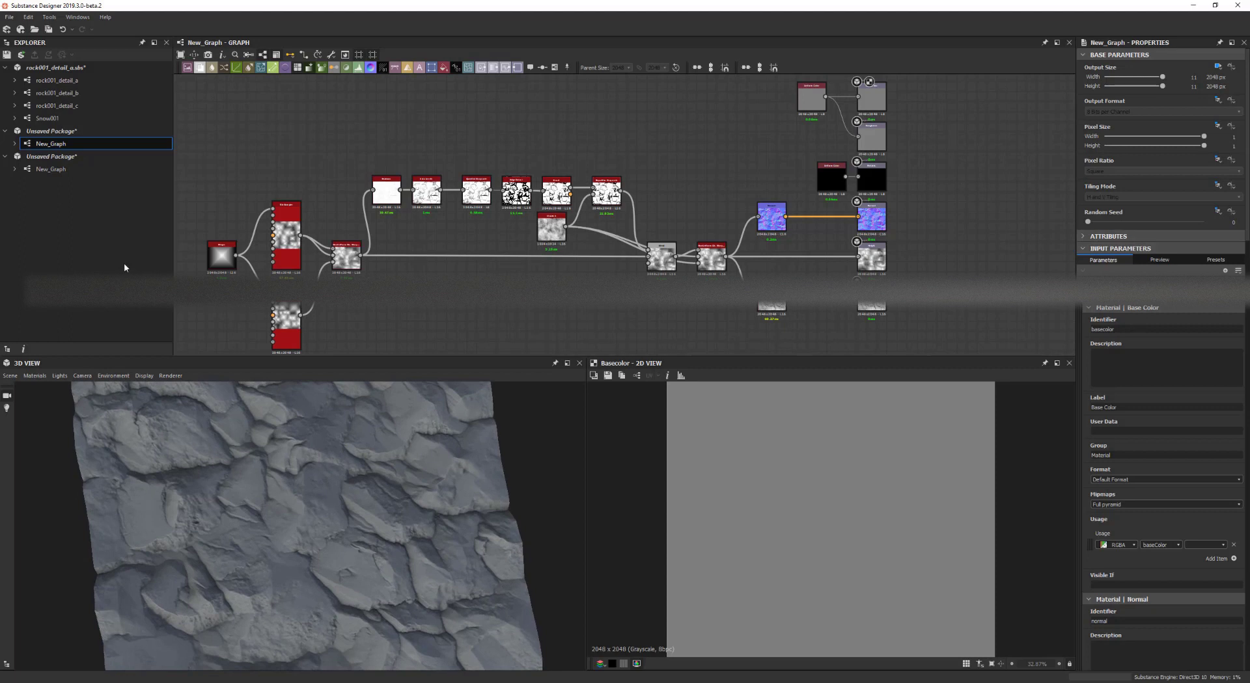
- Open the rock001_detail_a graph and examine the first group of nodes that build its base shapes
left_click(61, 81)
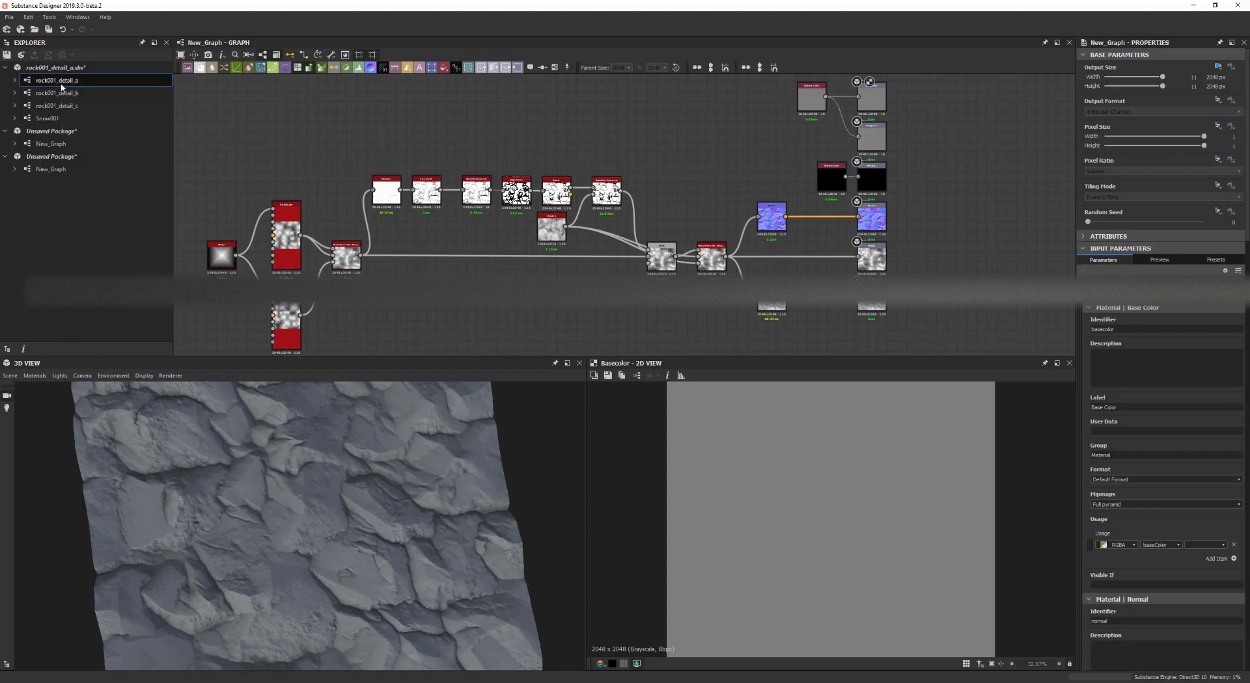
double_click(62, 87)
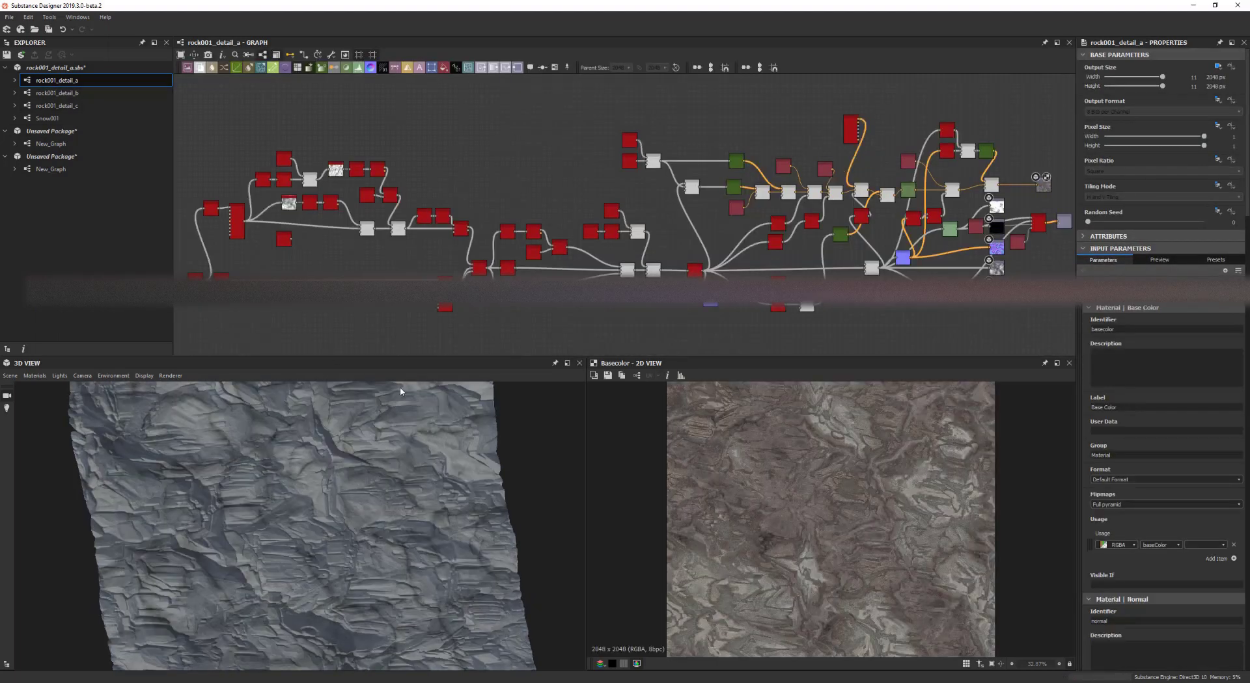
middle_click_drag(327, 306, 435, 297)
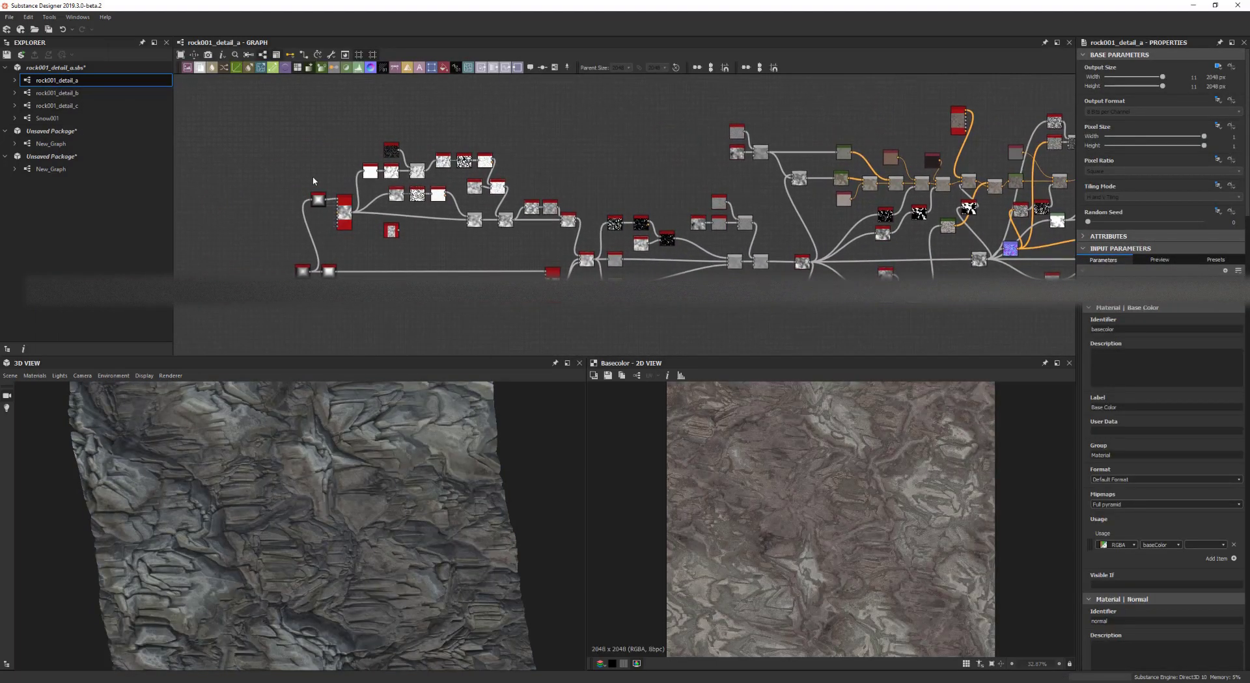
left_click_drag(239, 138, 609, 324)
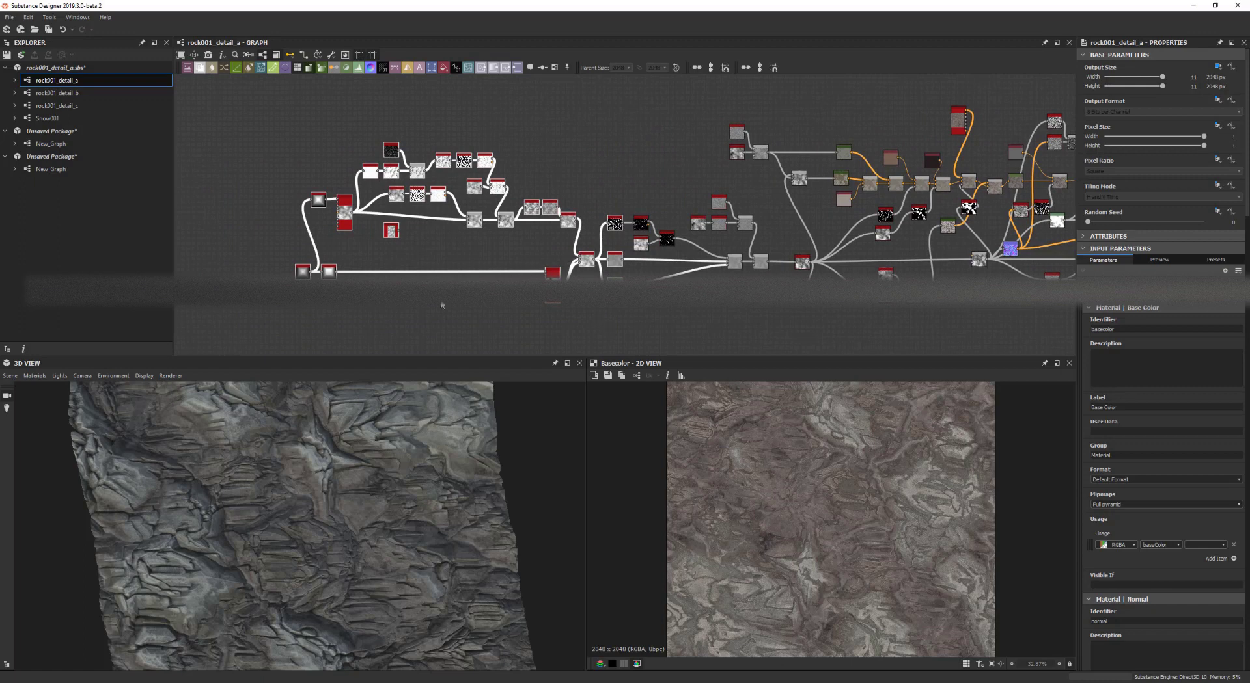
scroll(390, 306, "up", 4)
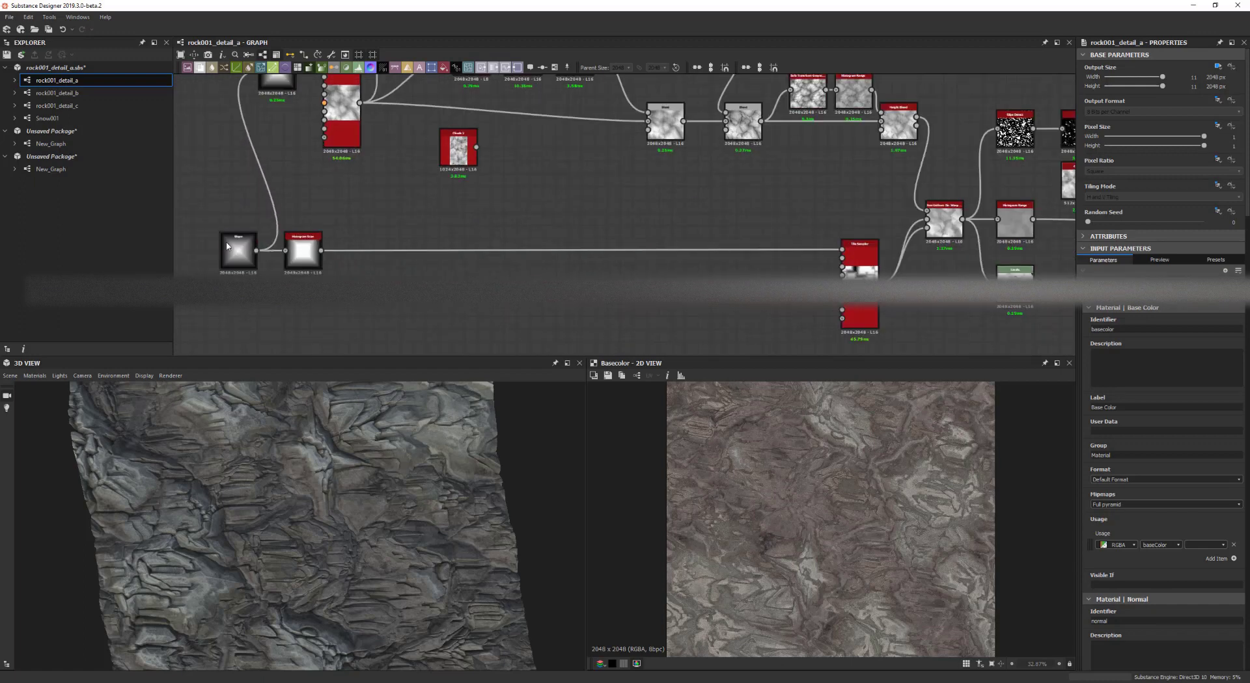
middle_click_drag(524, 204, 507, 279)
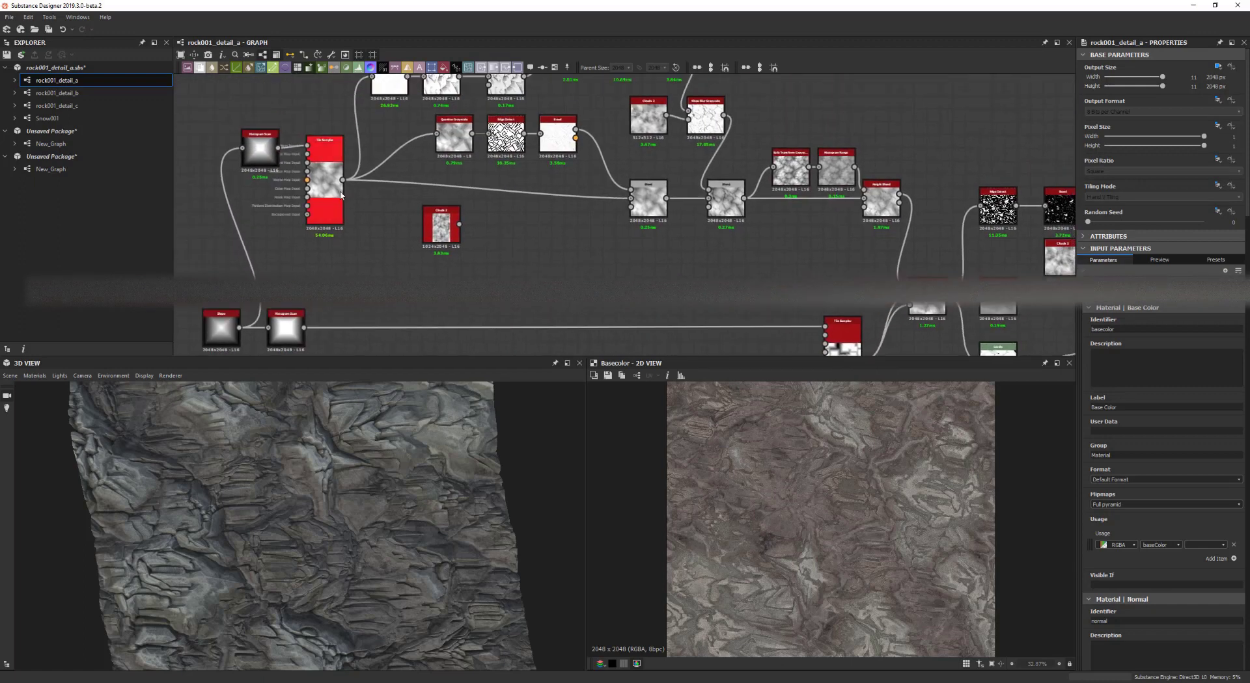
- Preview the rock001_detail_a Tile Sampler in 2D and follow its chain to the Non Uniform Directional Warp
left_click(332, 189)
double_click(332, 189)
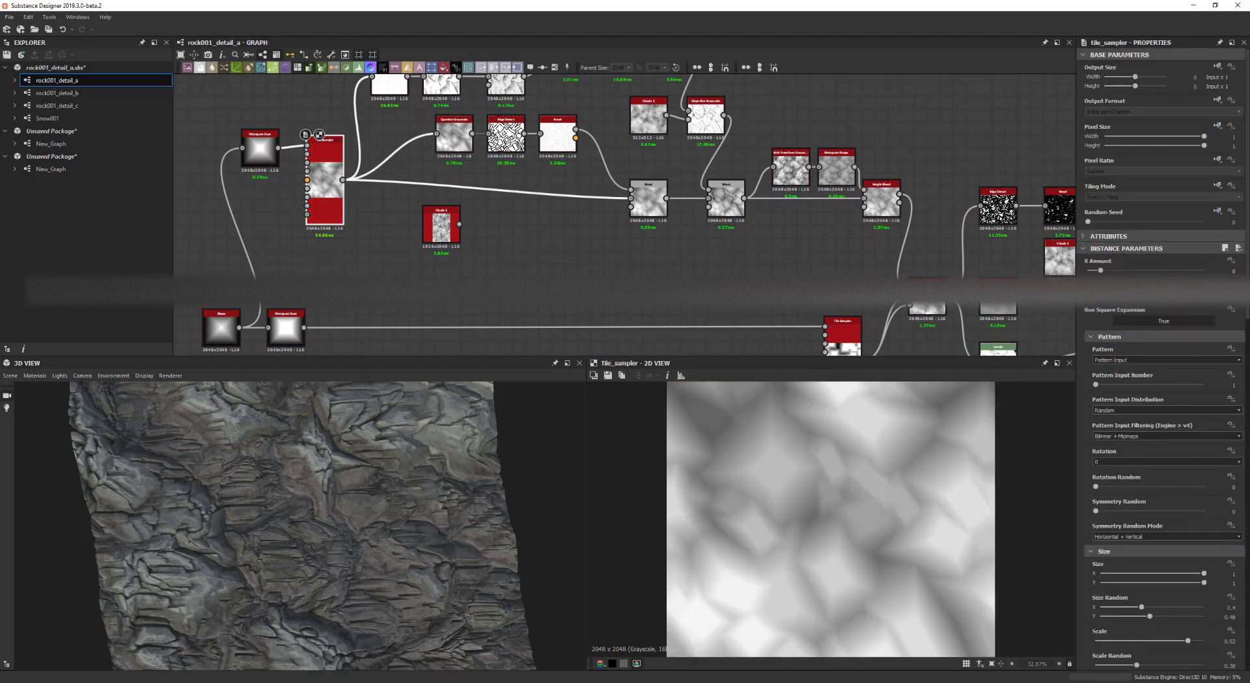
middle_click_drag(731, 294, 592, 267)
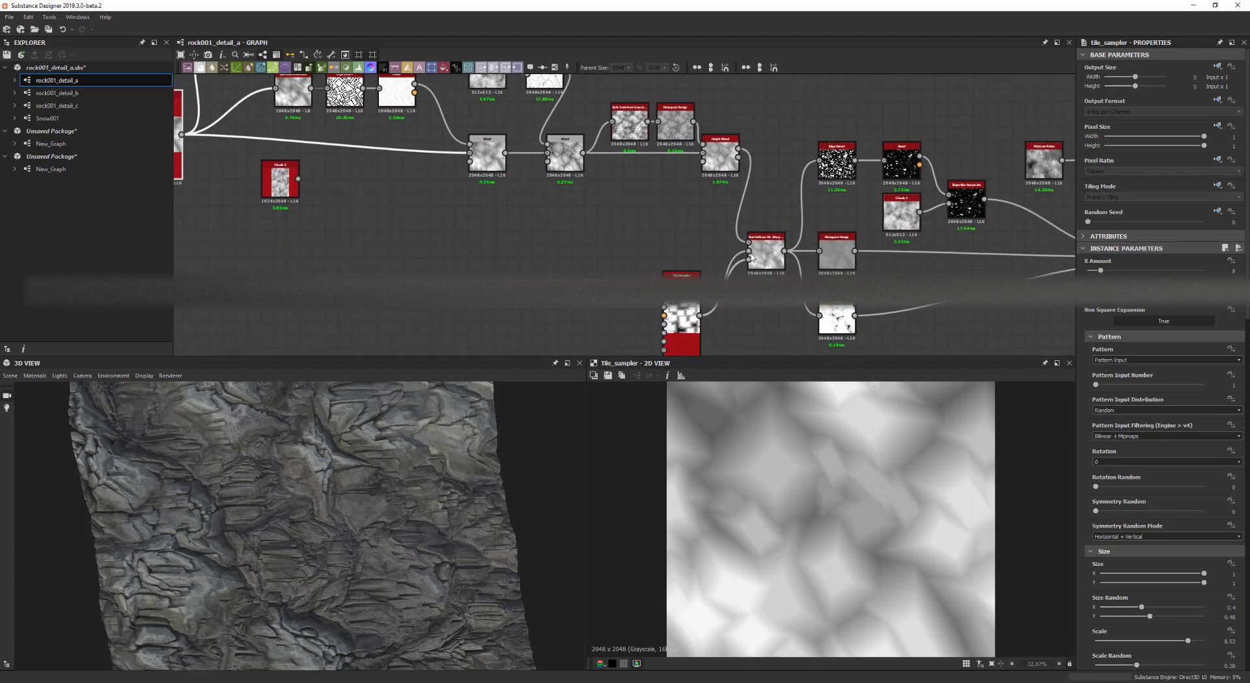
scroll(751, 257, "up", 3)
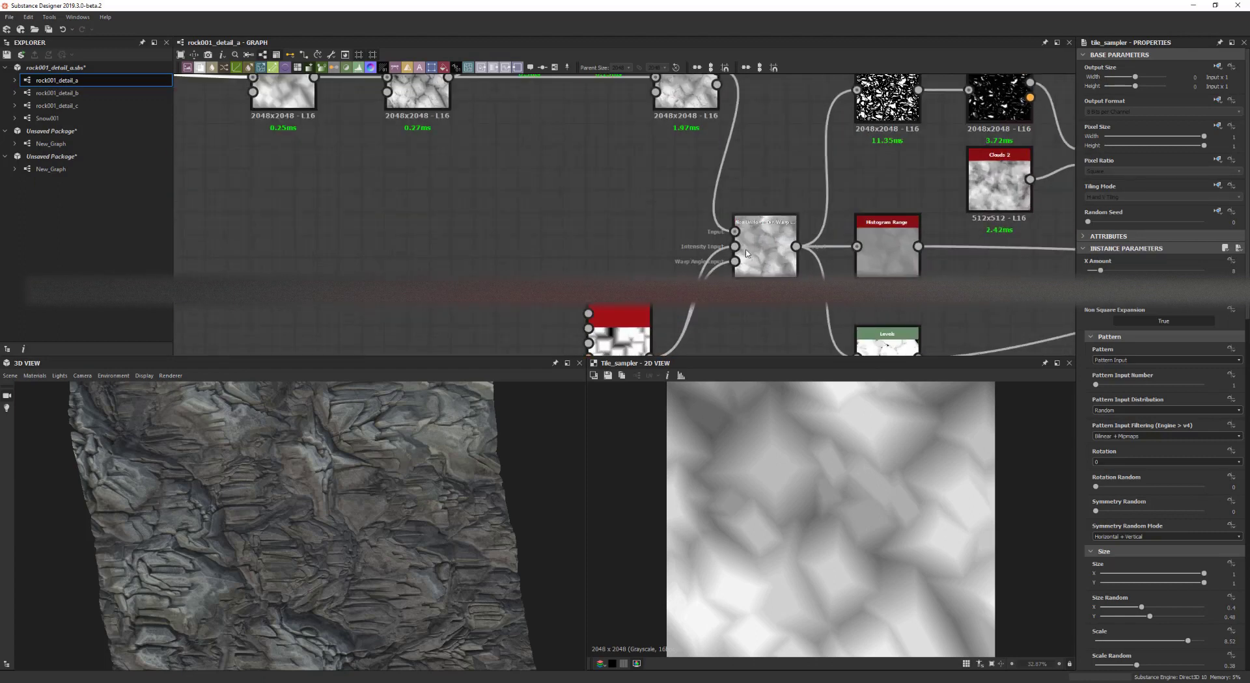
scroll(586, 222, "down", 2)
middle_click_drag(560, 232, 469, 232)
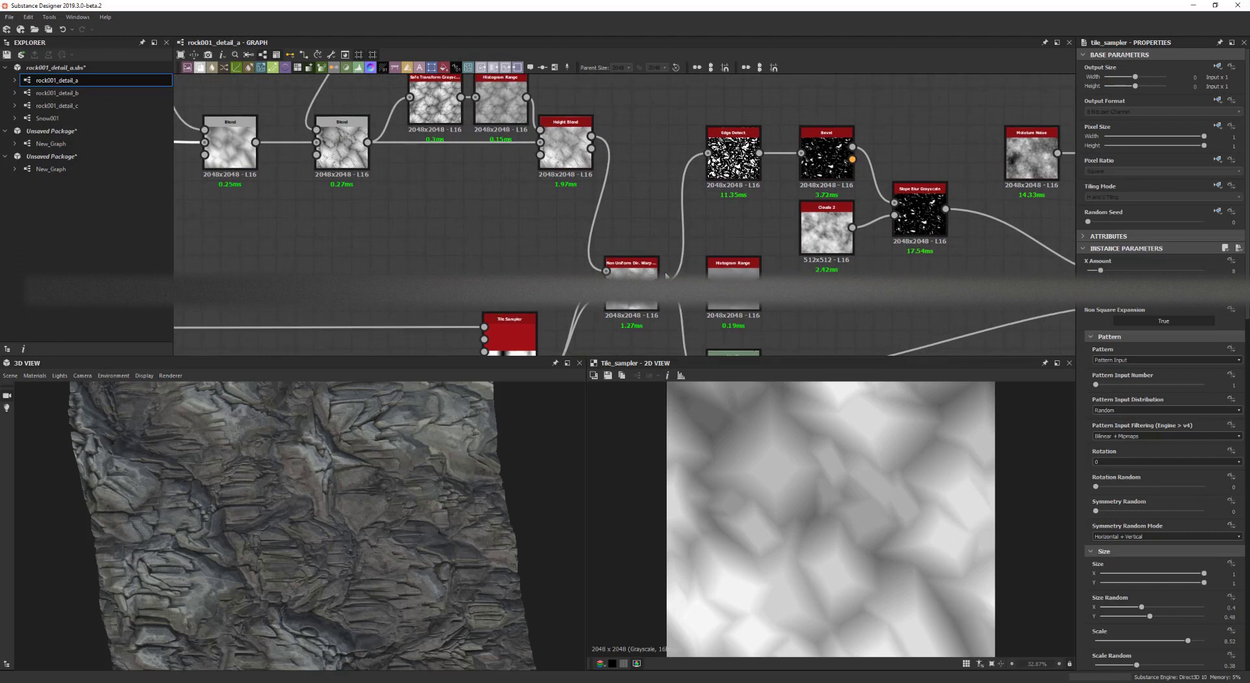
- Bypass the Non Uniform Directional Warp by moving its output connections to the Height Blend's output, and review the upstream nodes
left_click_drag(657, 271, 590, 135, "shift")
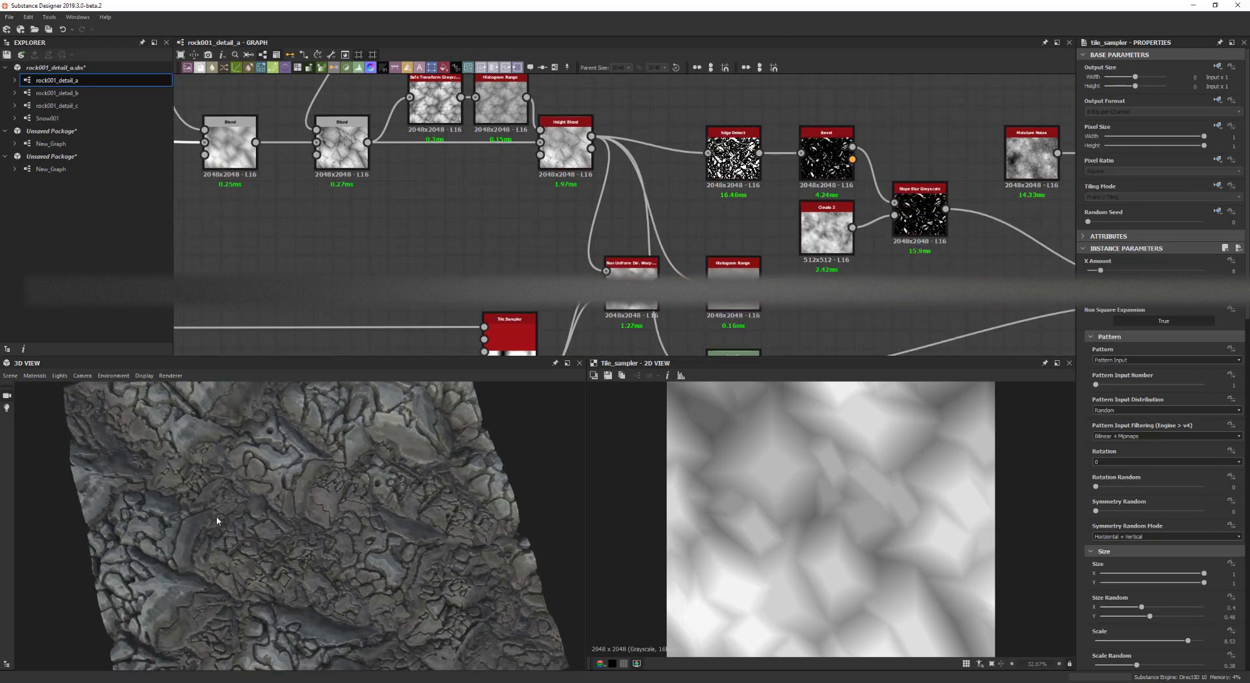
middle_click_drag(281, 220, 583, 307)
scroll(508, 253, "down", 3)
middle_click_drag(386, 270, 451, 305)
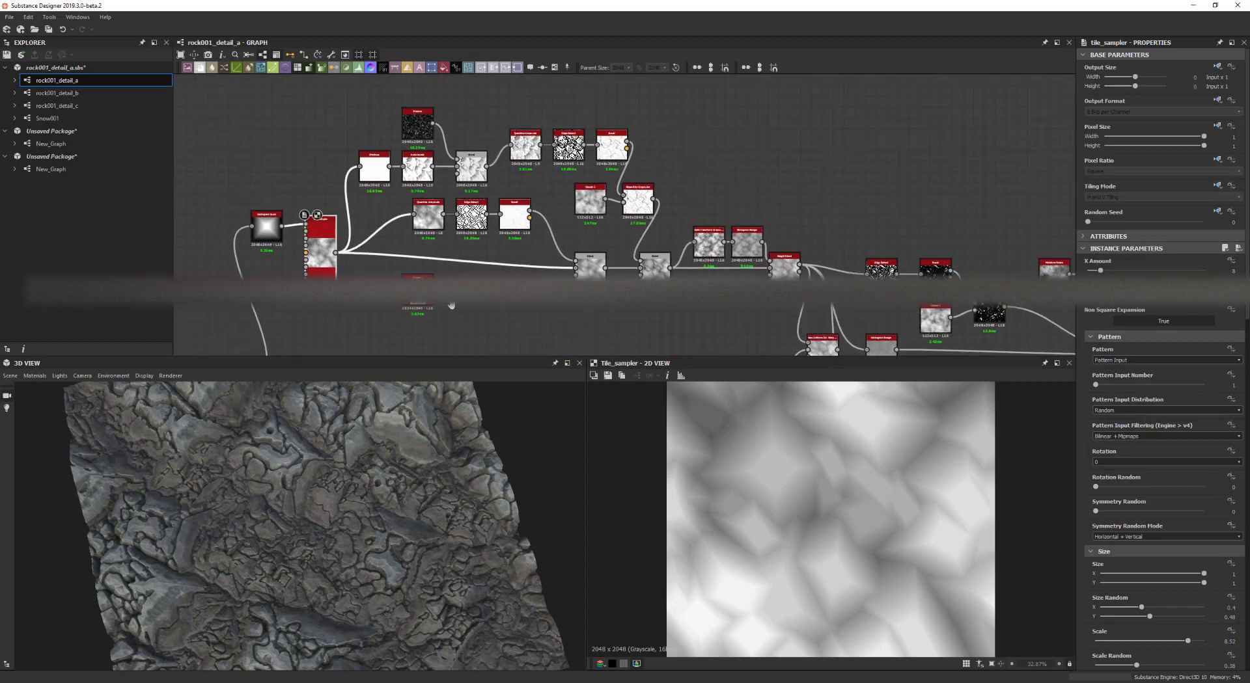
scroll(381, 218, "up", 3)
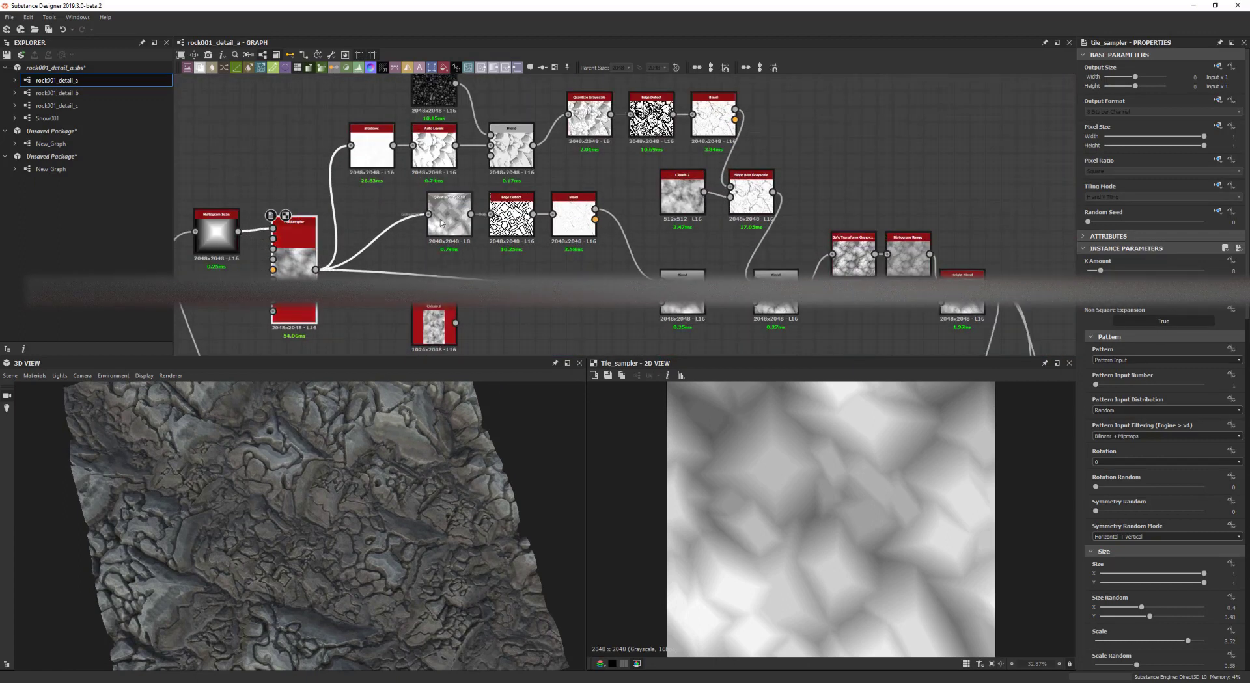
- Preview the upper Quantize Grayscale node in 2D and select the Edge Detect node that follows it
middle_click_drag(441, 223, 278, 203)
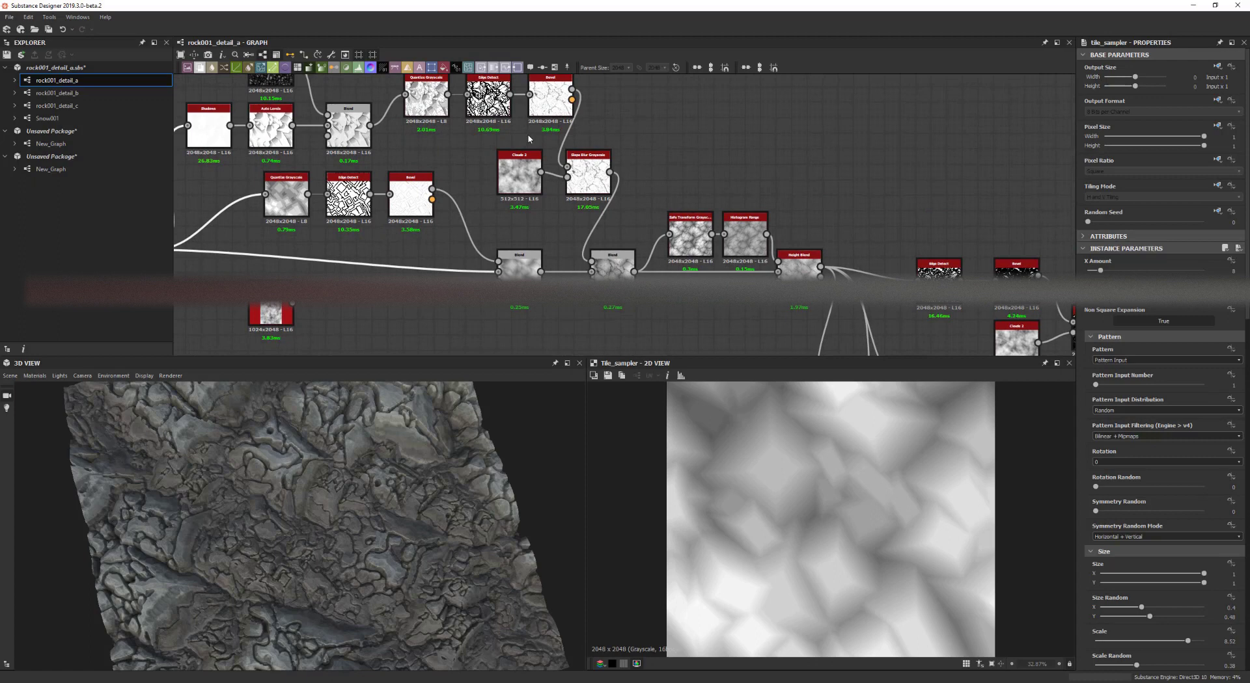
double_click(427, 98)
left_click(488, 97)
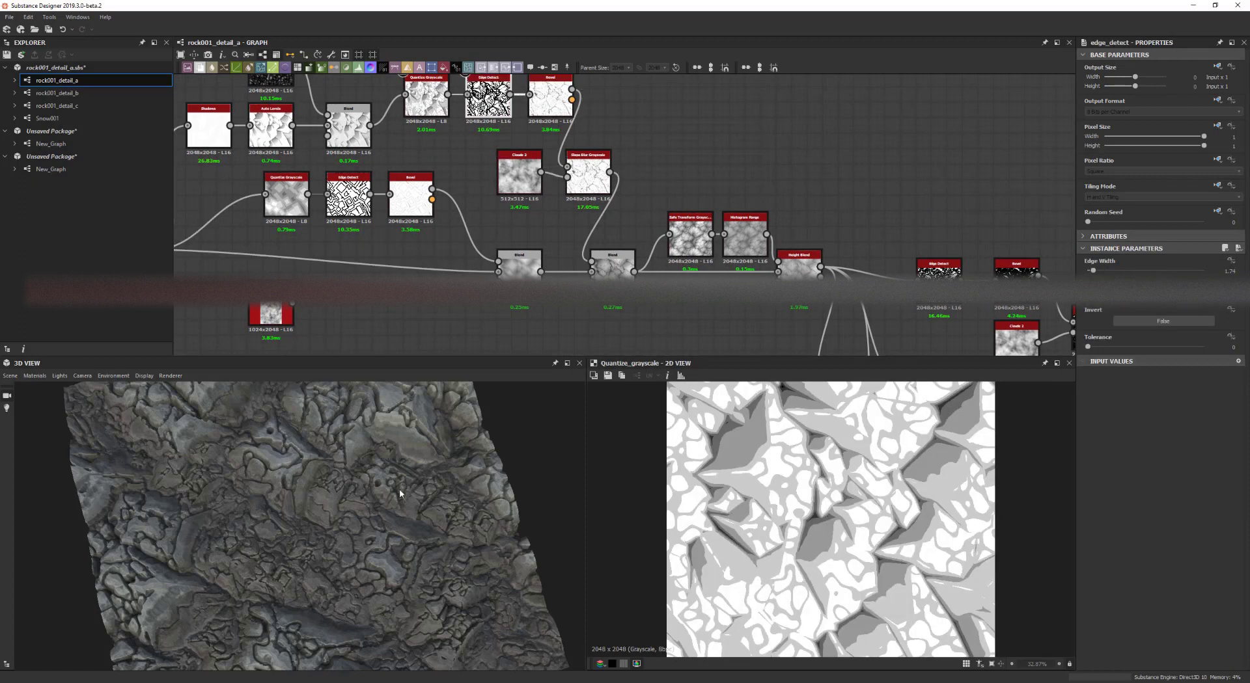
- Undo the bypass of the Non Uniform Directional Warp after the Height Blend
middle_click_drag(612, 265, 386, 218)
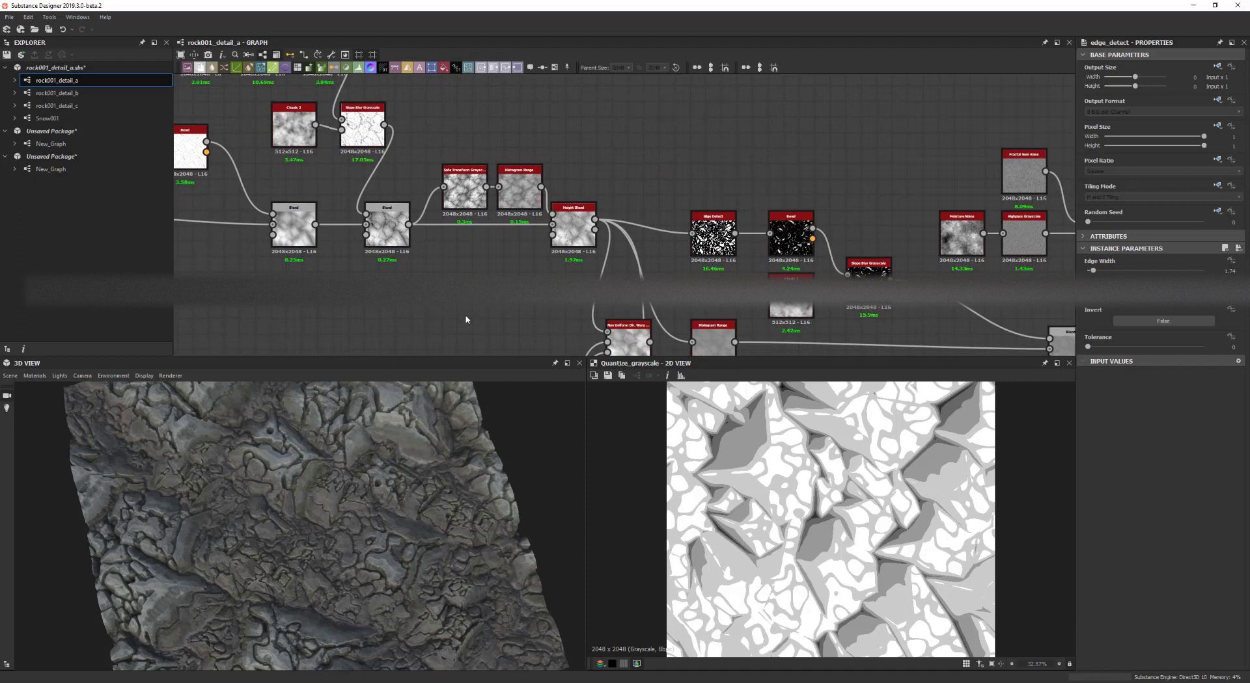
middle_click_drag(466, 320, 421, 302)
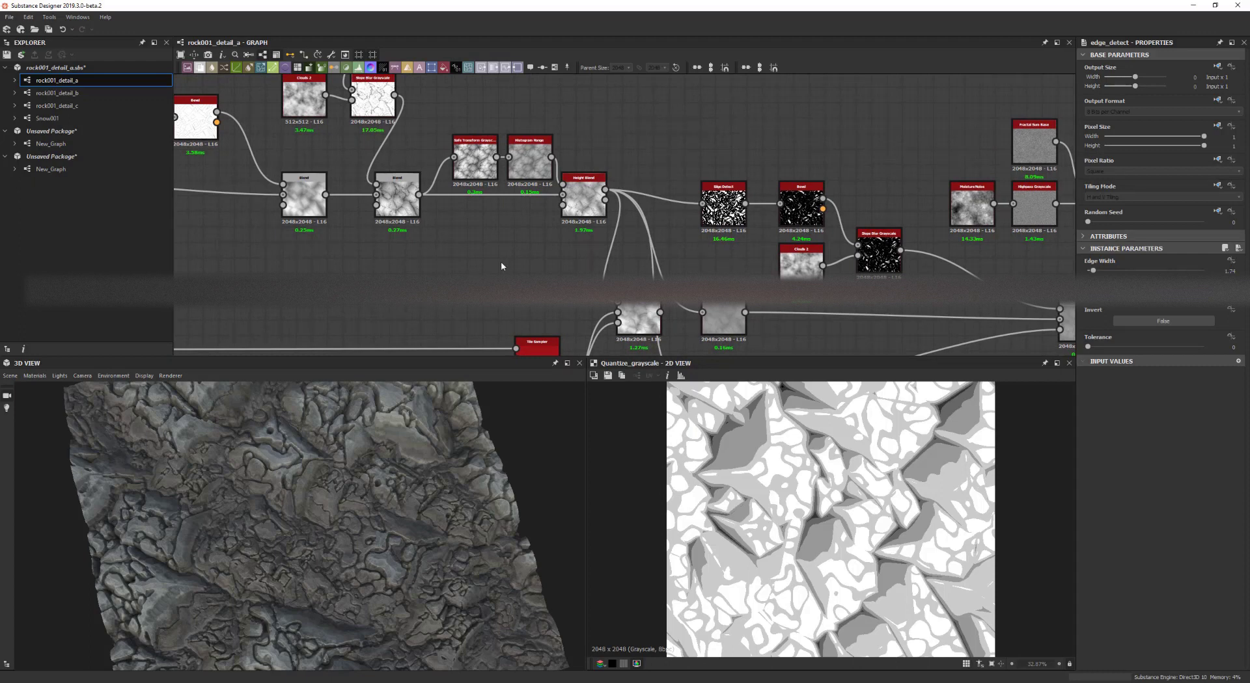
middle_click_drag(501, 266, 442, 258)
key("ctrl+z")
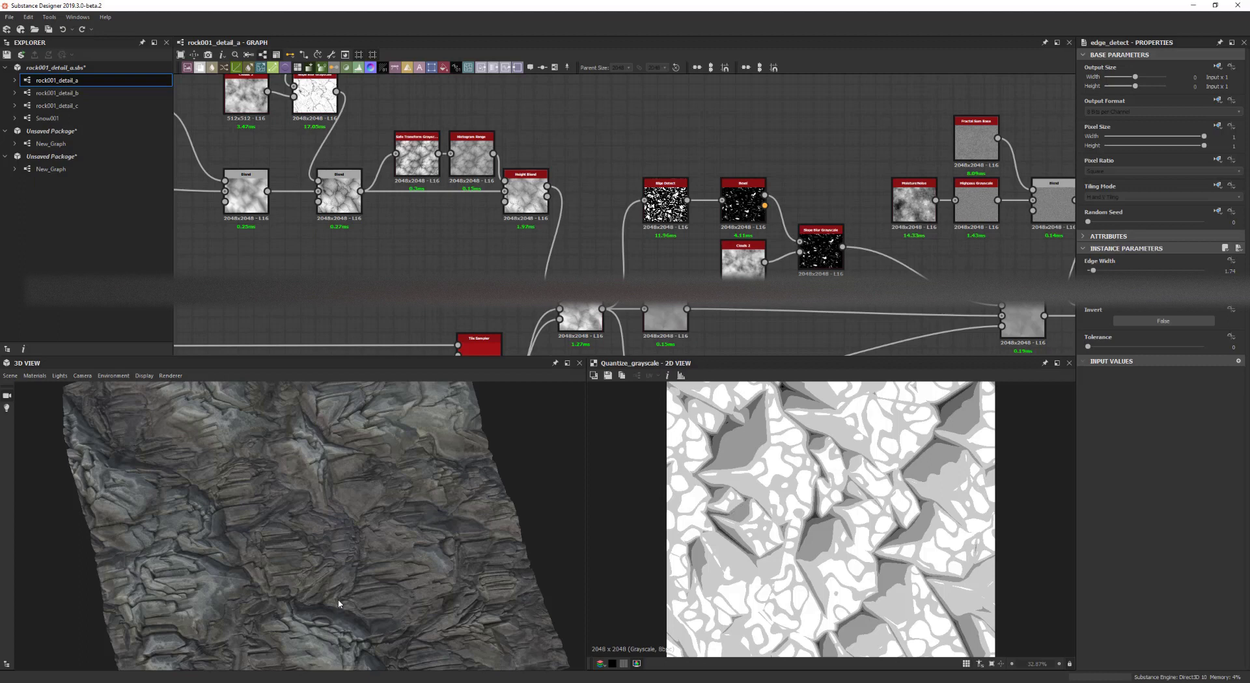
- Preview the Non Uniform Directional Warp in 2D, set its Intensity to about 47, and inspect the rock surface in 3D
double_click(573, 311)
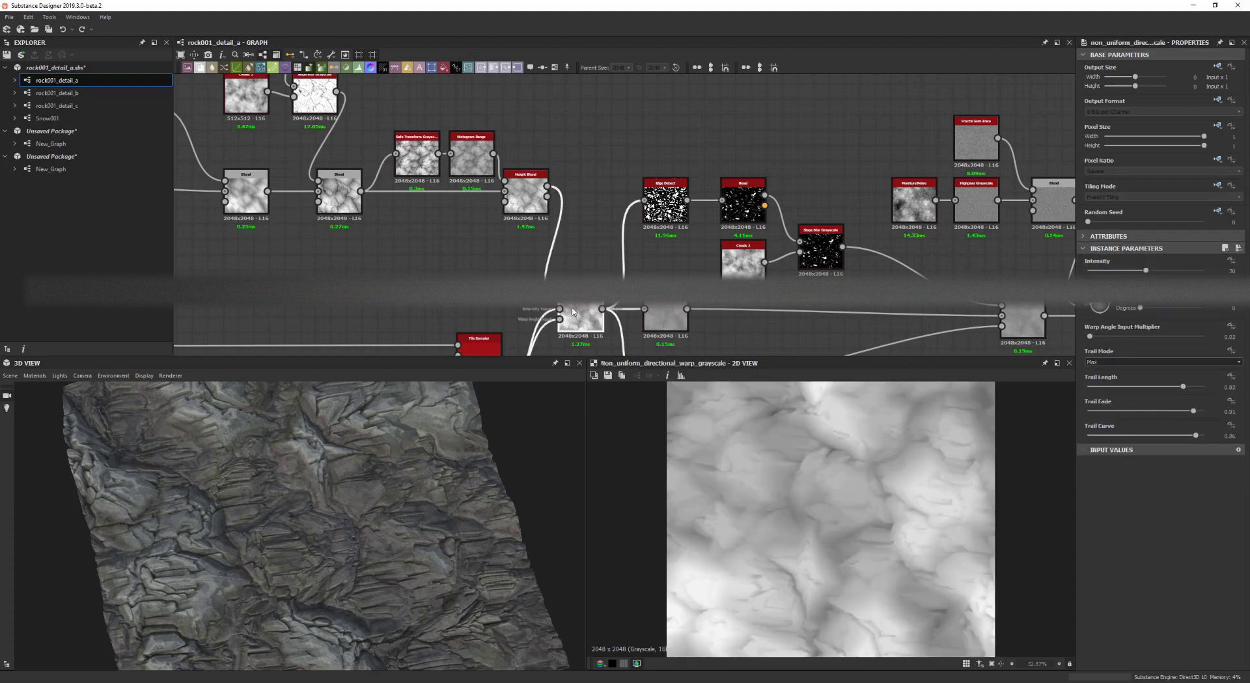
middle_click_drag(507, 286, 525, 228)
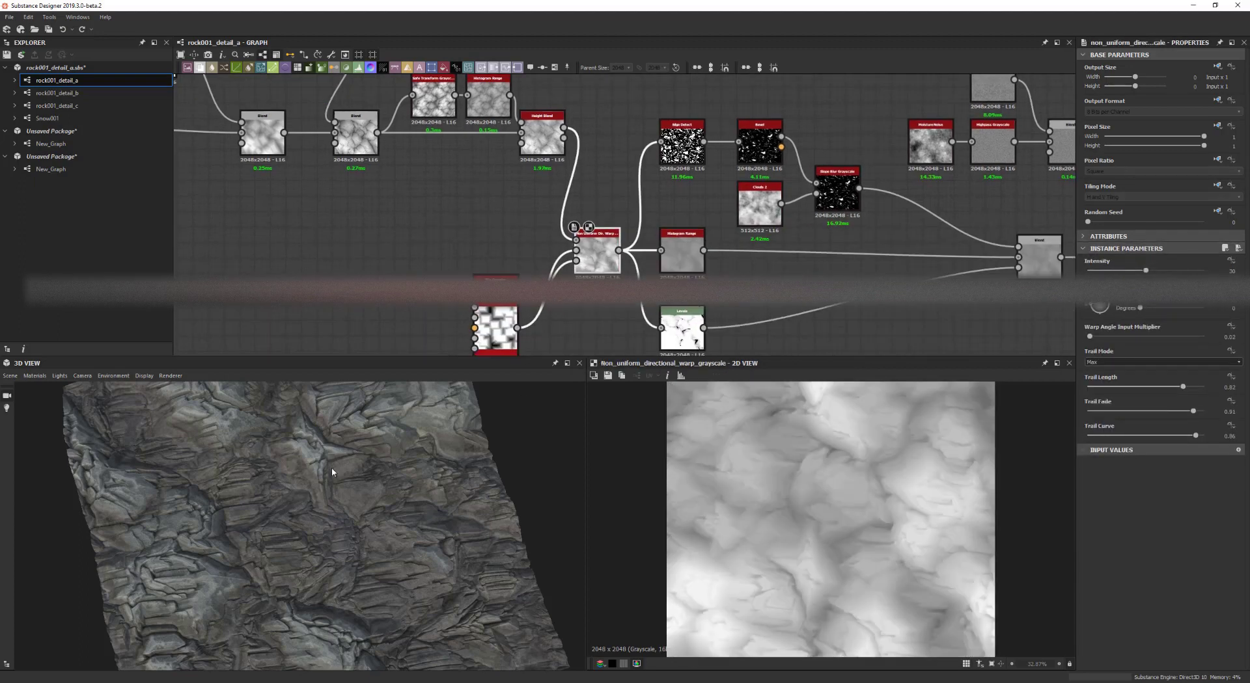
scroll(313, 499, "up", 3)
left_click_drag(293, 522, 480, 541)
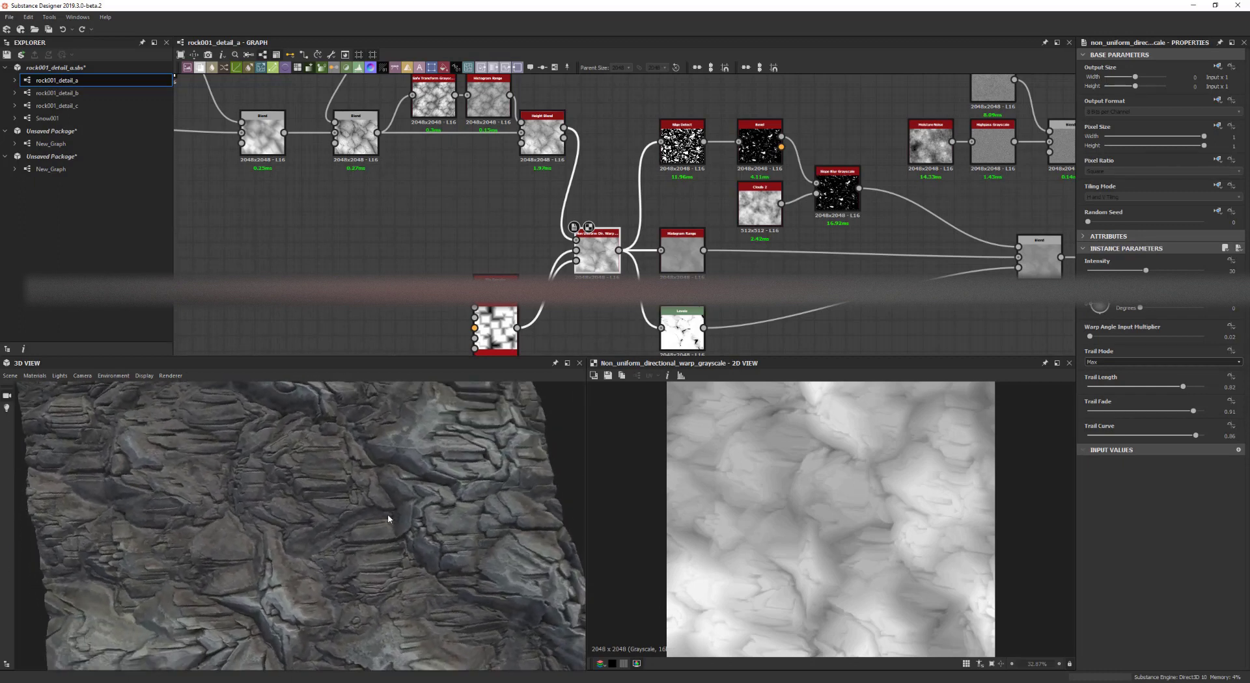
left_click_drag(401, 515, 298, 560)
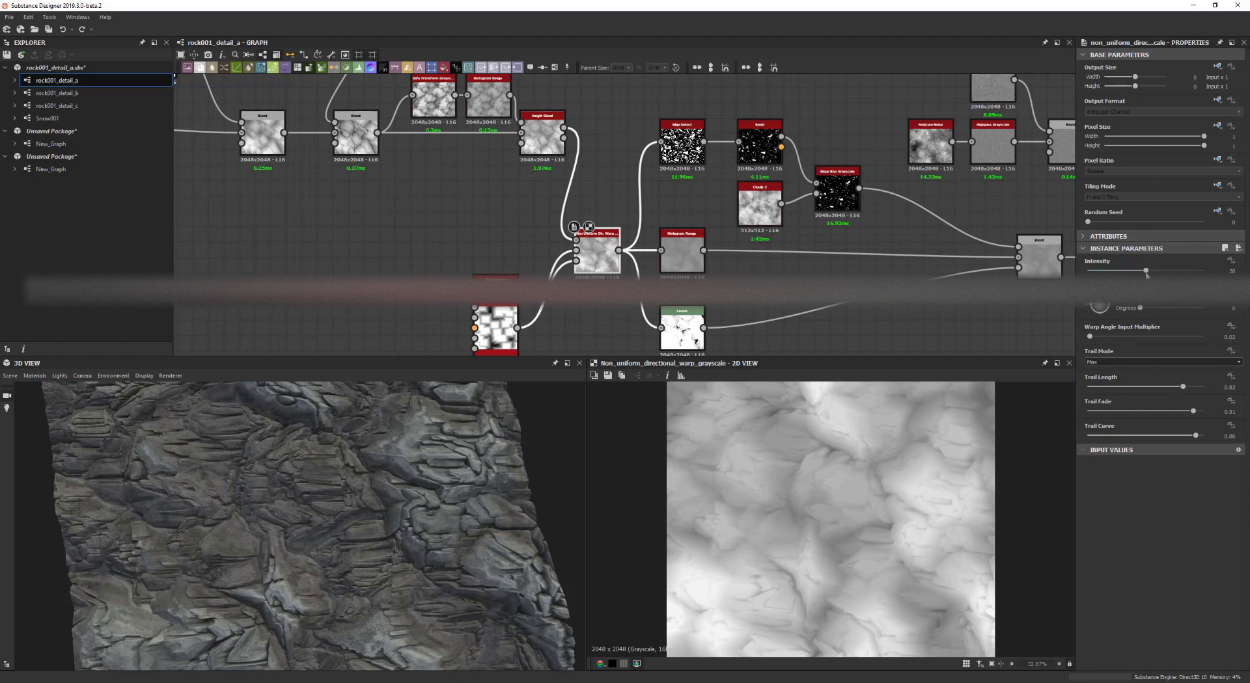
left_click_drag(1146, 275, 1177, 271)
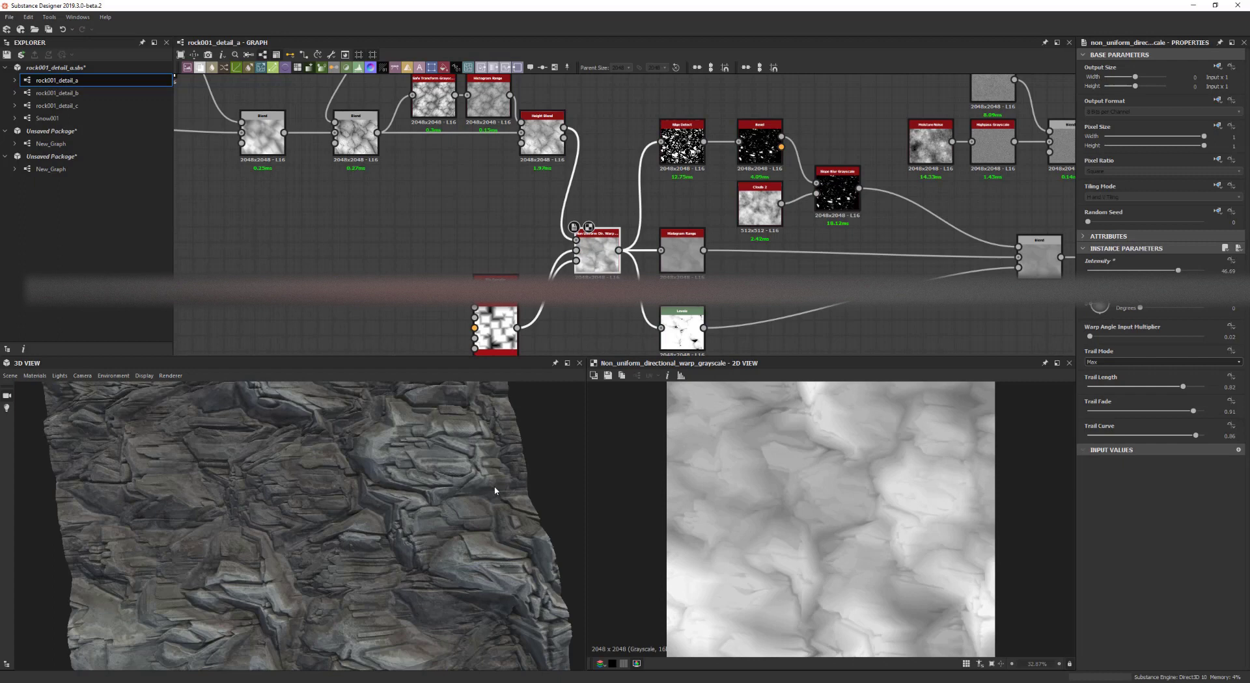
left_click_drag(351, 550, 321, 558)
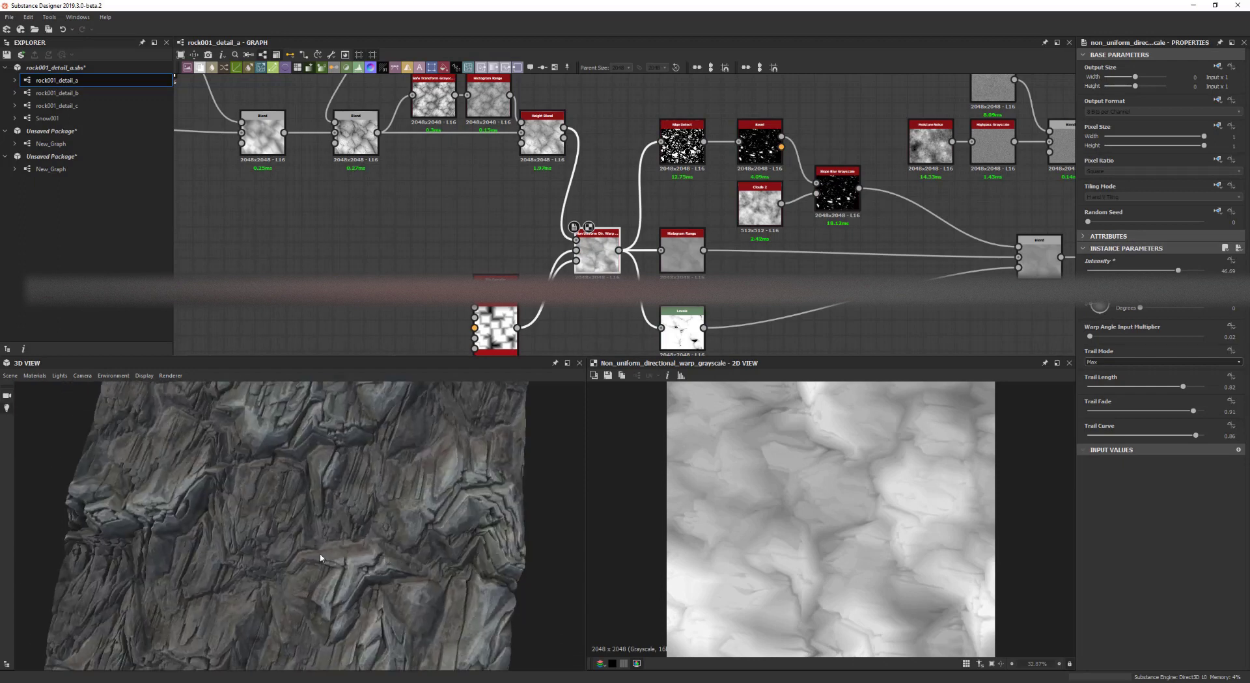
- Examine the fine-detail node groups after the Non Uniform Directional Warp and the overall layout of the rock001_detail_a graph
scroll(840, 260, "down", 3)
middle_click_drag(839, 260, 404, 313)
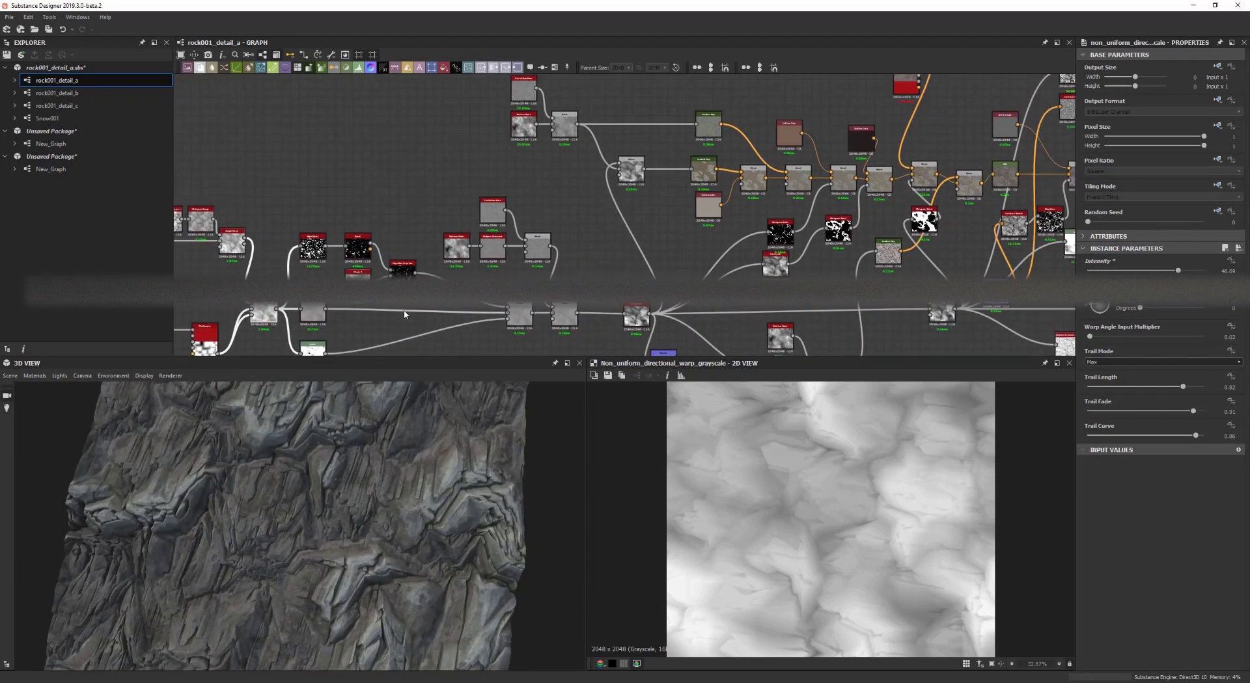
left_click(358, 216)
left_click_drag(351, 213, 528, 268)
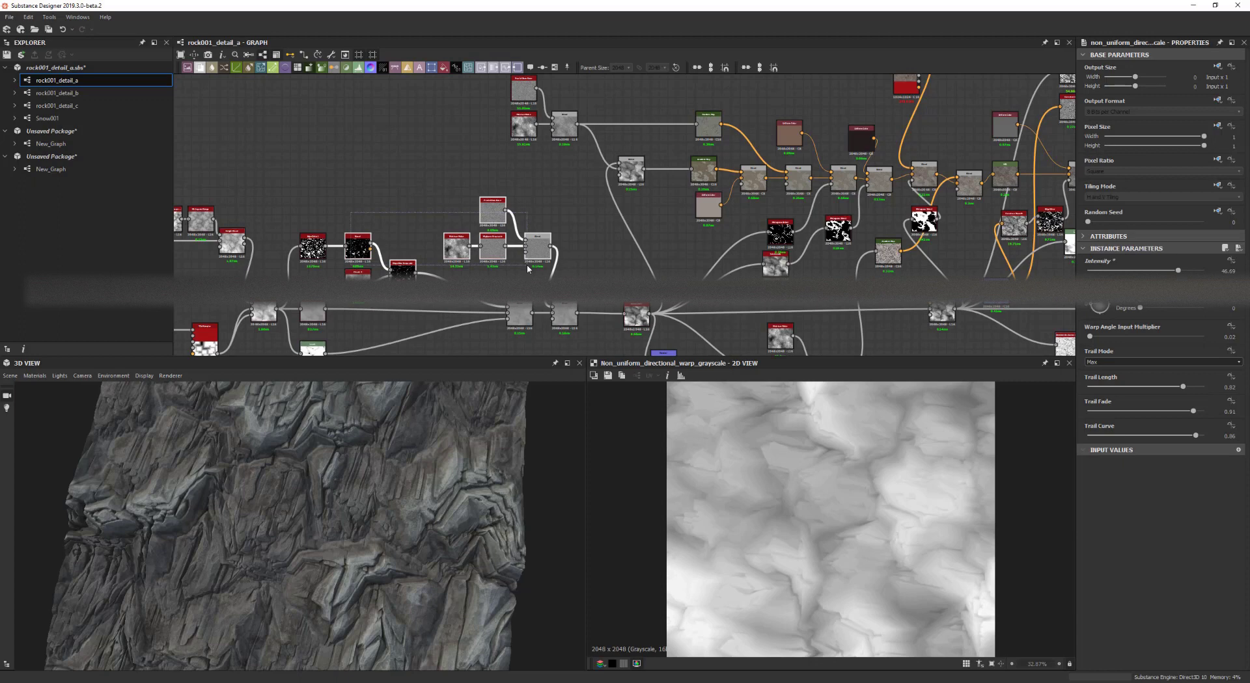
scroll(591, 205, "down", 3)
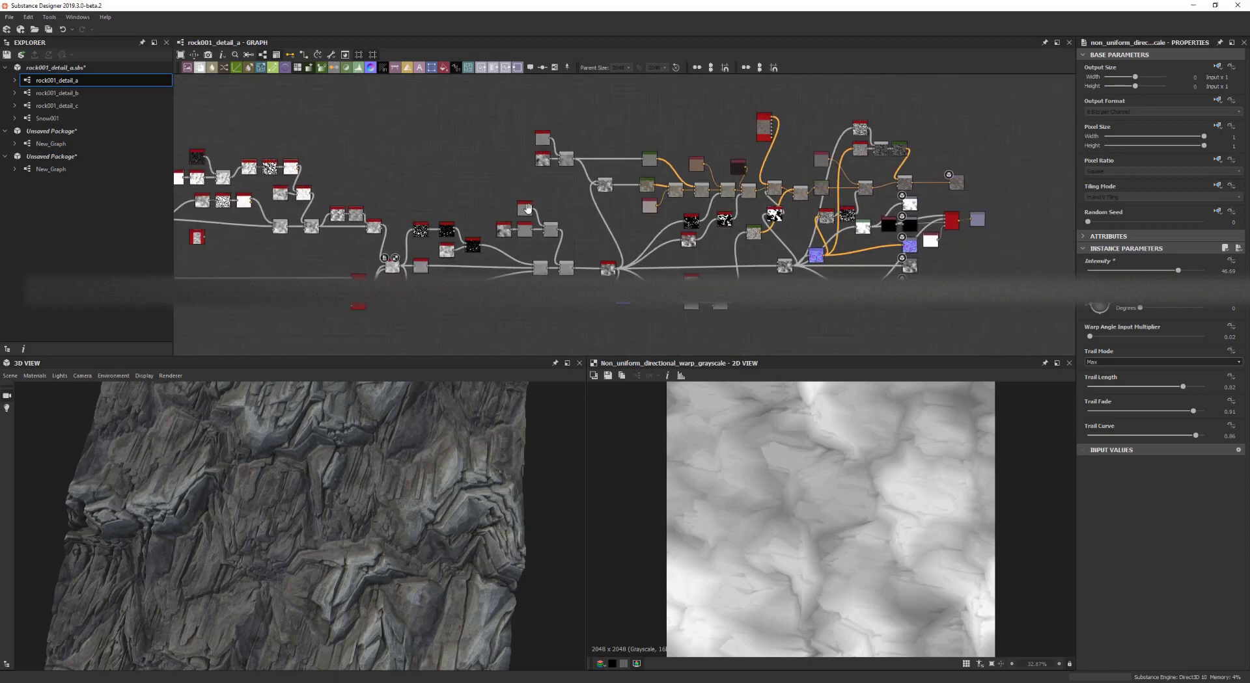
left_click(957, 313)
middle_click_drag(431, 336, 620, 306)
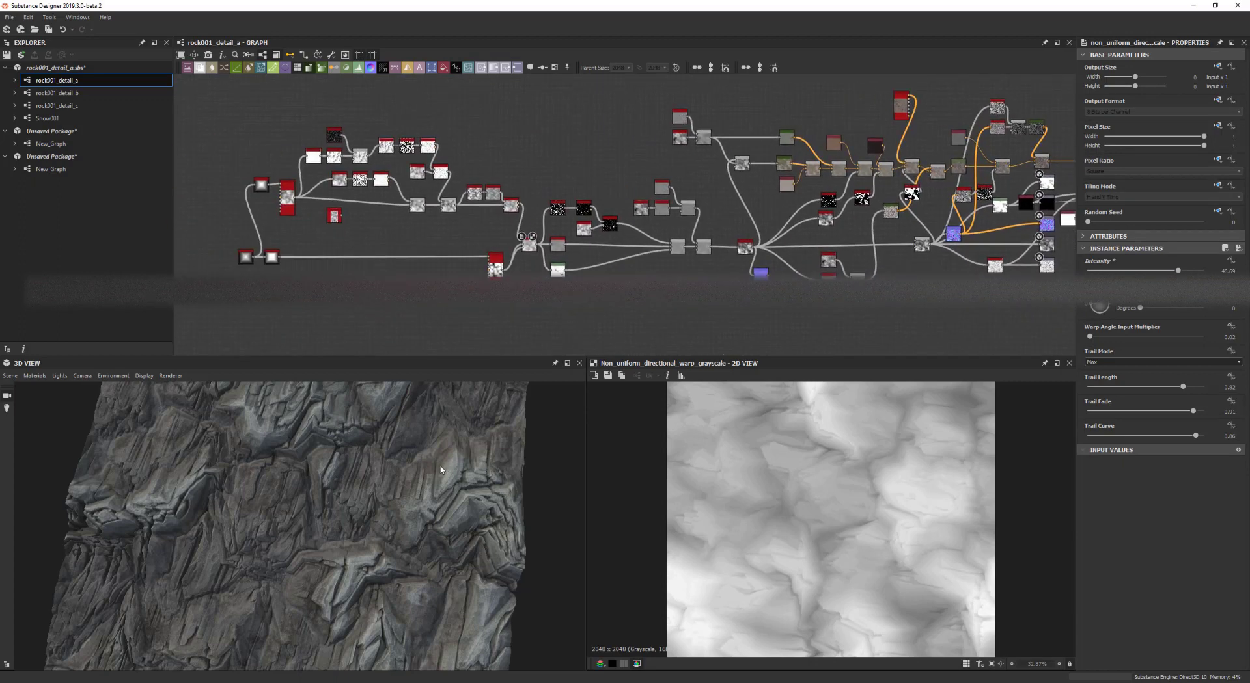
- Inspect the warped rock surface up close in 3D alongside the nodes around the Non Uniform Directional Warp
left_click_drag(325, 528, 431, 529)
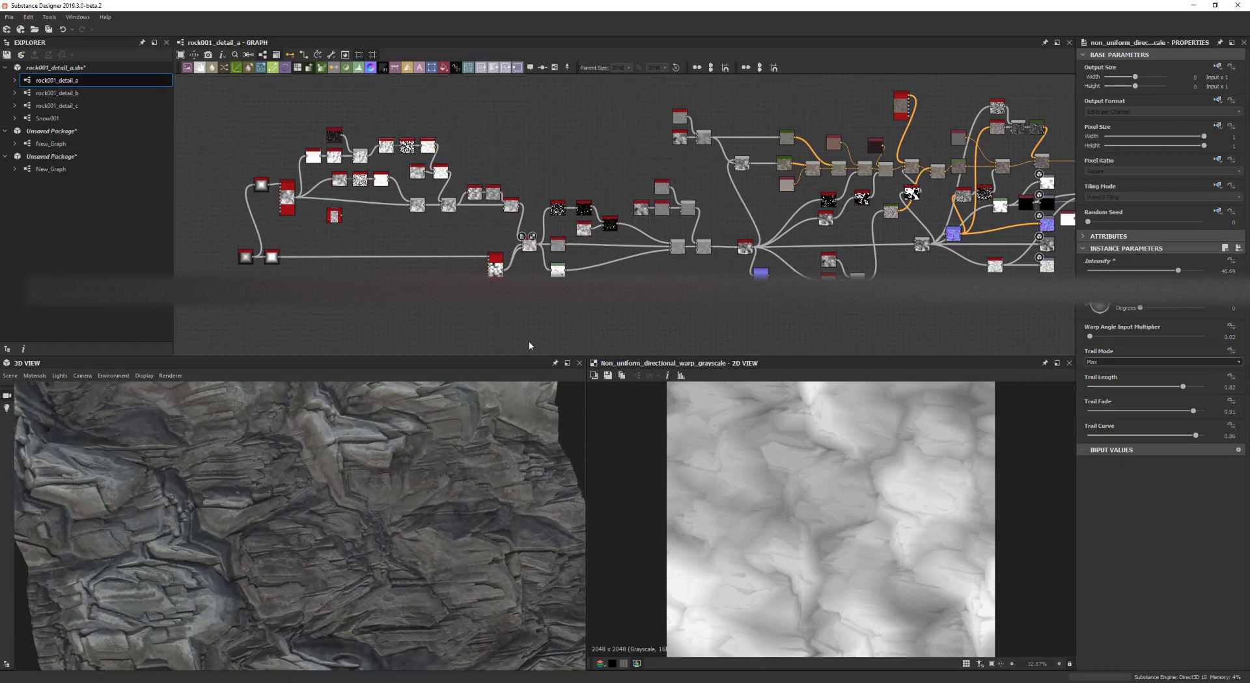
scroll(605, 260, "up", 4)
middle_click_drag(492, 257, 540, 277)
scroll(540, 277, "up", 3)
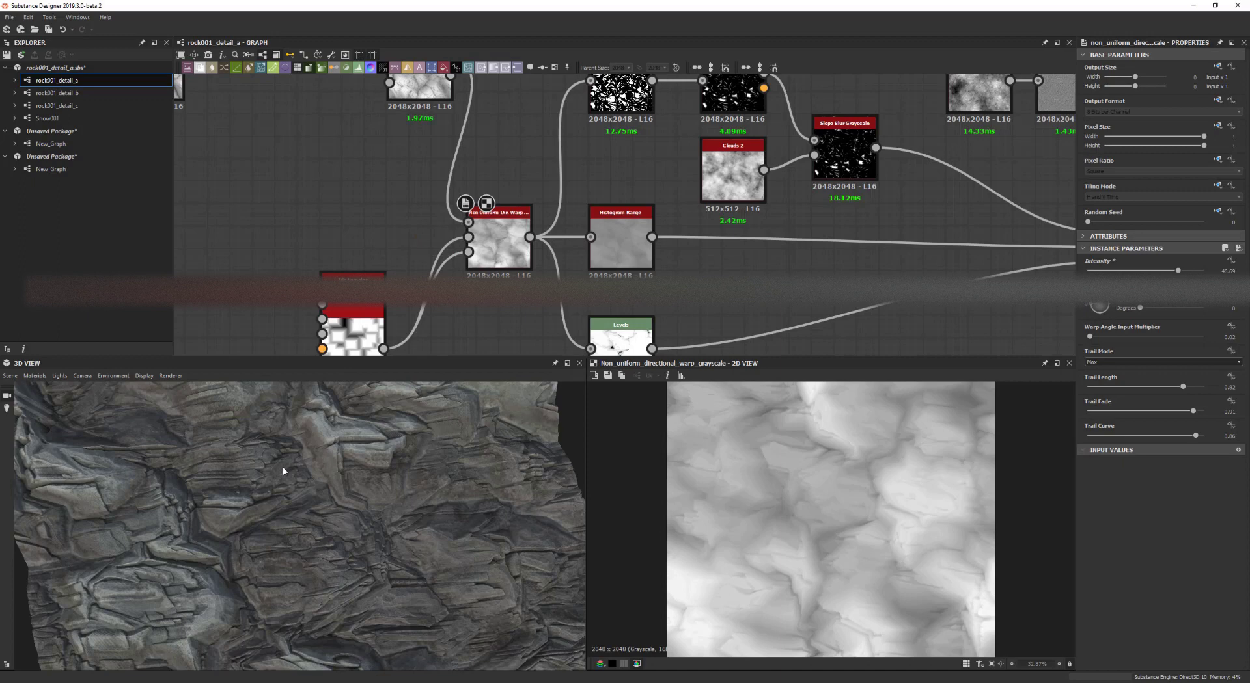
scroll(312, 488, "down", 3)
scroll(311, 488, "up", 4)
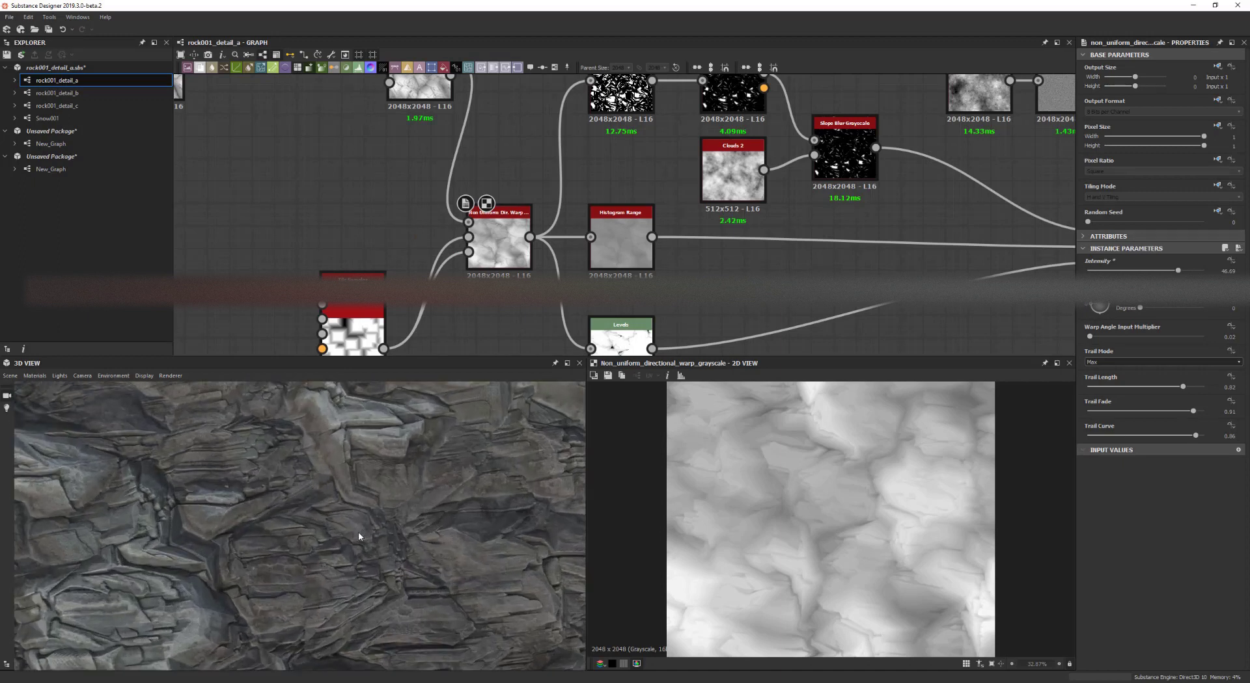
scroll(487, 303, "down", 3)
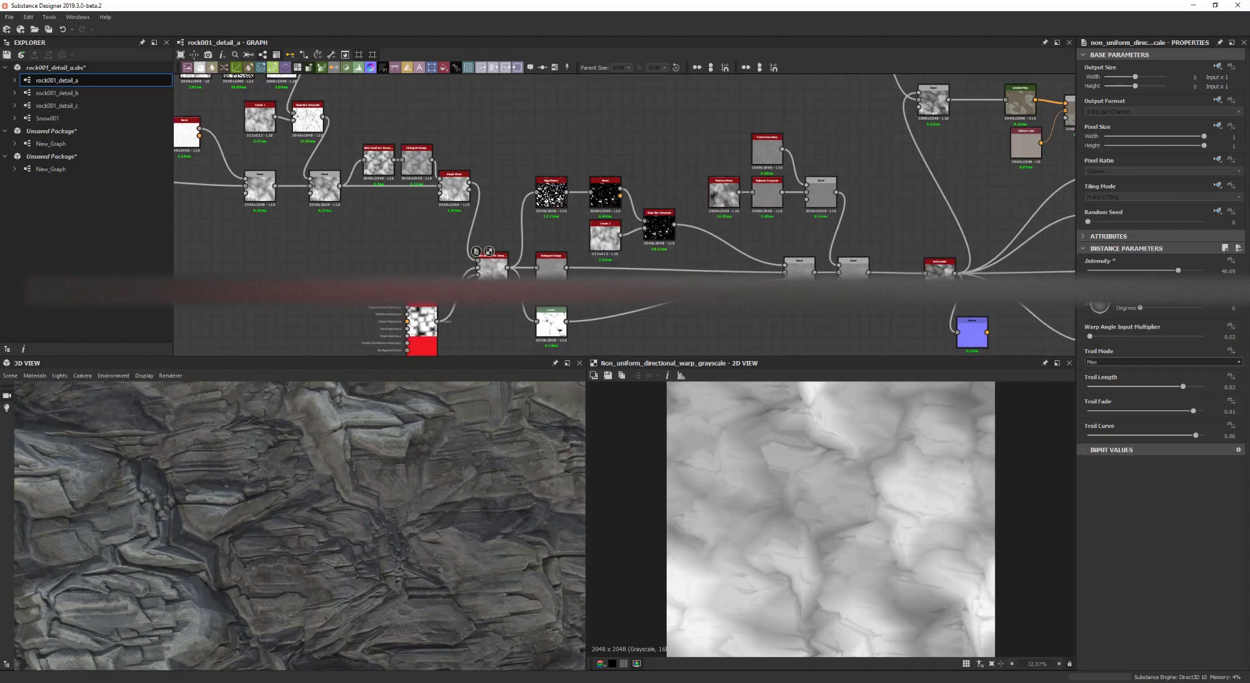